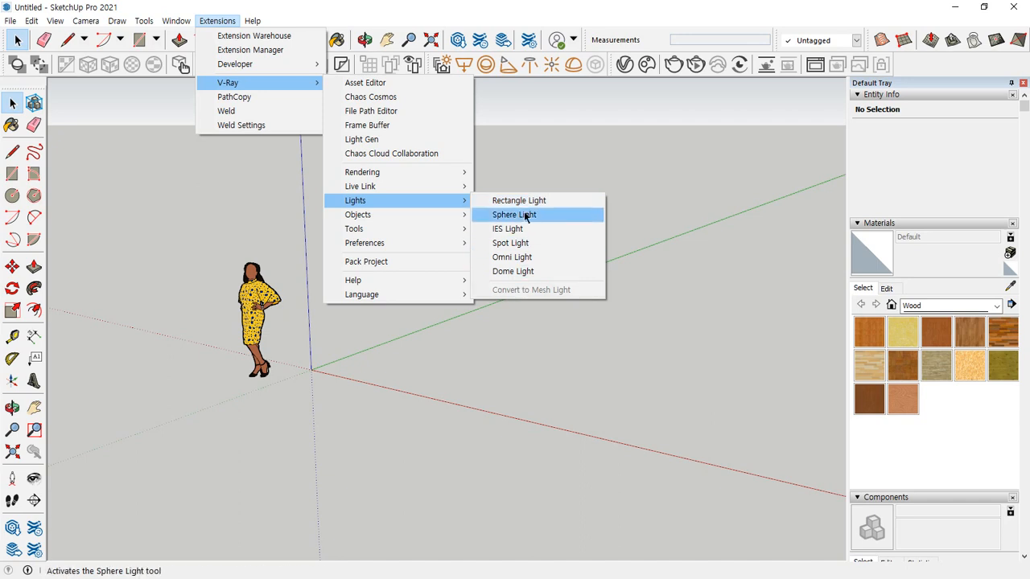
{"action": "left_click", "coordinate": [529, 214]}
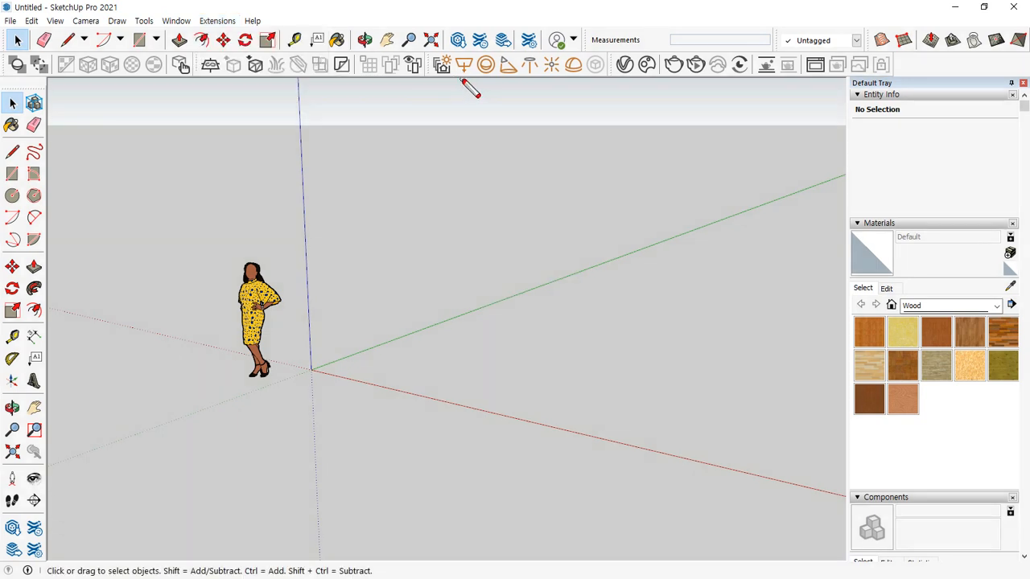
{"action": "mouse_move", "coordinate": [463, 79]}
{"action": "left_mouse_down"}
{"action": "mouse_move", "coordinate": [558, 79]}
{"action": "mouse_move", "coordinate": [479, 82]}
{"action": "left_mouse_up"}
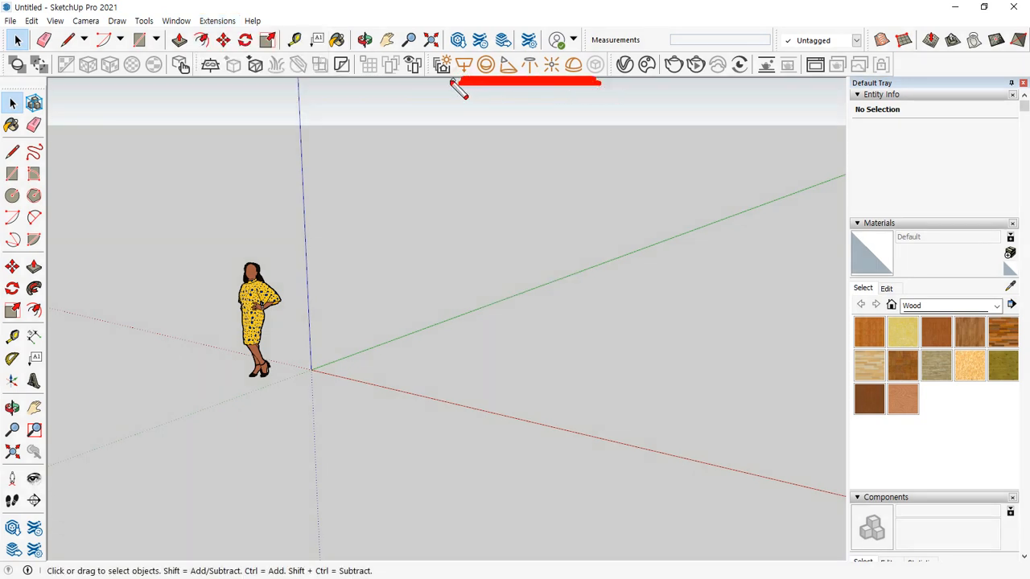
{"action": "key", "text": "Escape"}
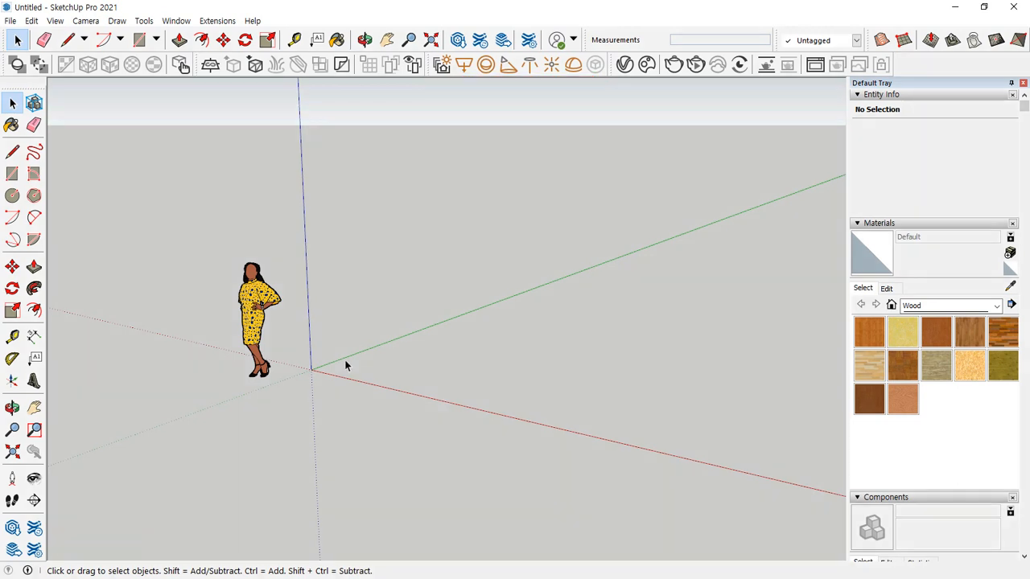
Draw a 5000 x 3000 mm rectangle on the ground plane starting at the origin
{"action": "key", "text": "r"}
{"action": "left_click", "coordinate": [312, 370]}
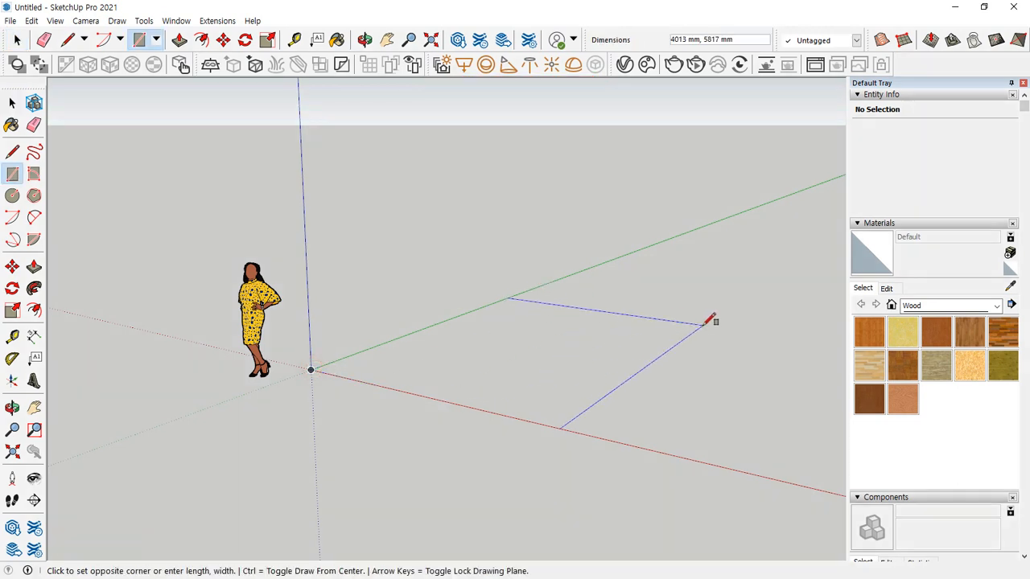
{"action": "type", "text": "@50"}
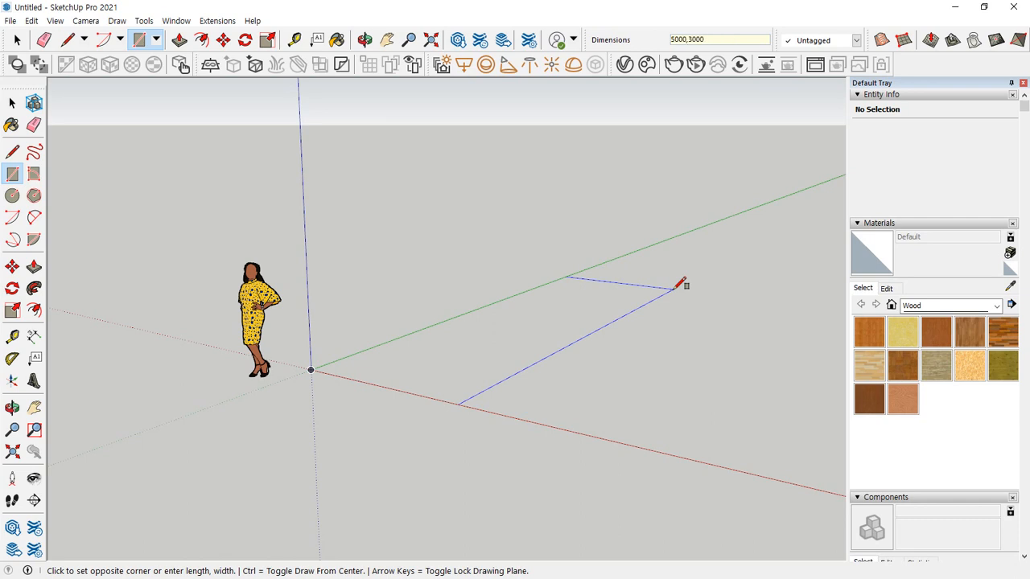
{"action": "key", "text": "Return"}
{"action": "middle_click_drag", "start_coordinate": [681, 283], "coordinate": [448, 418]}
{"action": "middle_click_drag", "start_coordinate": [533, 423], "coordinate": [384, 418]}
{"action": "key", "text": "space"}
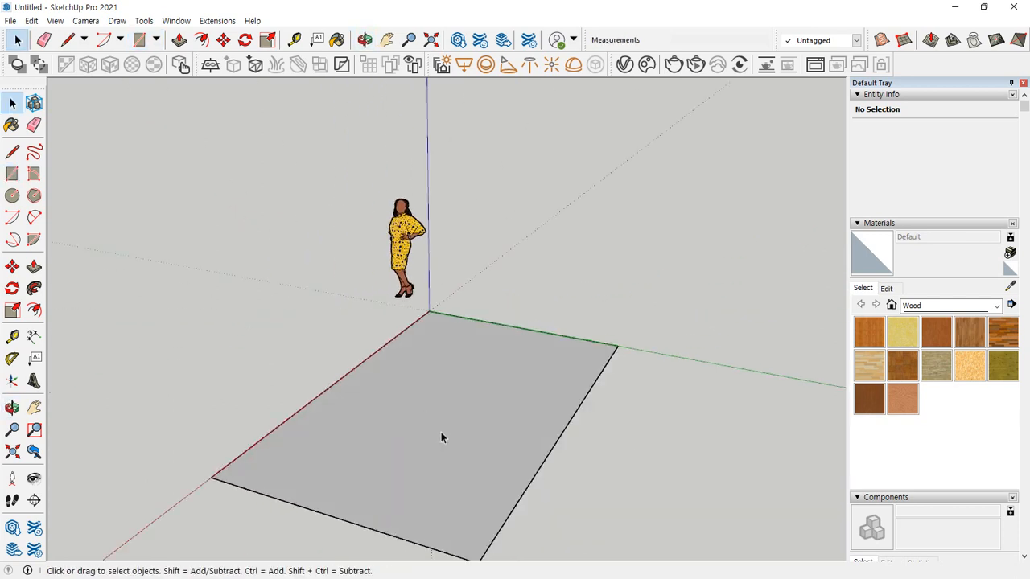
Extrude the rectangle upward with Push/Pull to form a closed box for the room
{"action": "key", "text": "p"}
{"action": "left_click", "coordinate": [440, 432]}
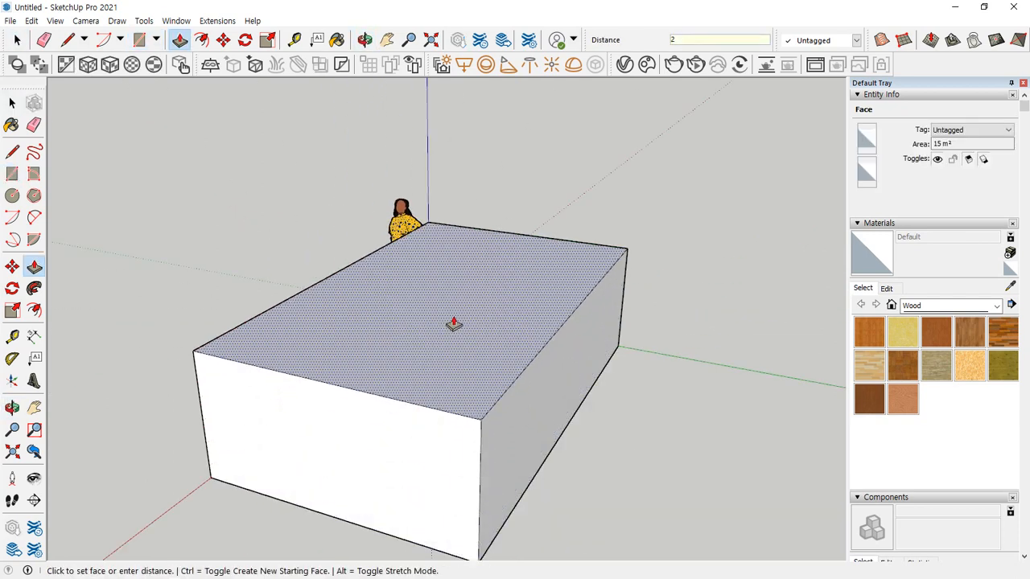
{"action": "key", "text": "Return"}
{"action": "middle_click_drag", "start_coordinate": [453, 325], "coordinate": [482, 210]}
{"action": "key", "text": "space"}
{"action": "left_click", "coordinate": [482, 211]}
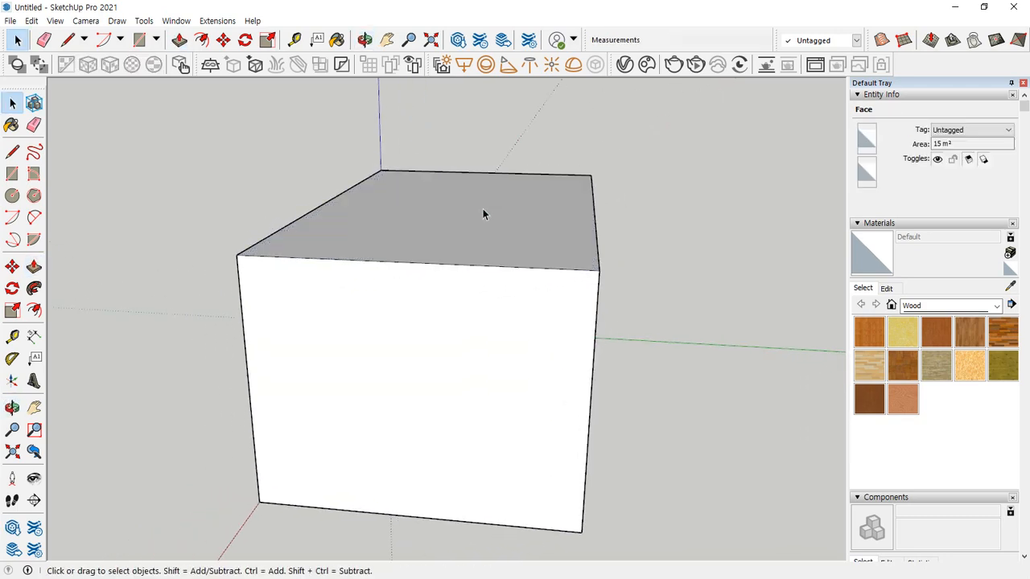
{"action": "middle_click_drag", "start_coordinate": [467, 268], "coordinate": [405, 305]}
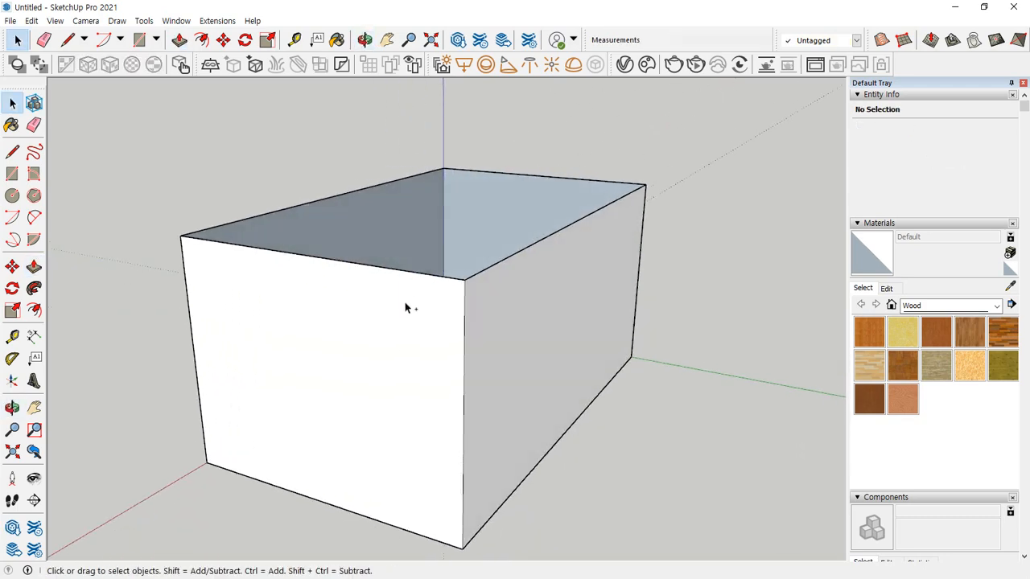
{"action": "left_click", "coordinate": [384, 341]}
{"action": "key", "text": "Delete"}
{"action": "key", "text": "ctrl+z"}
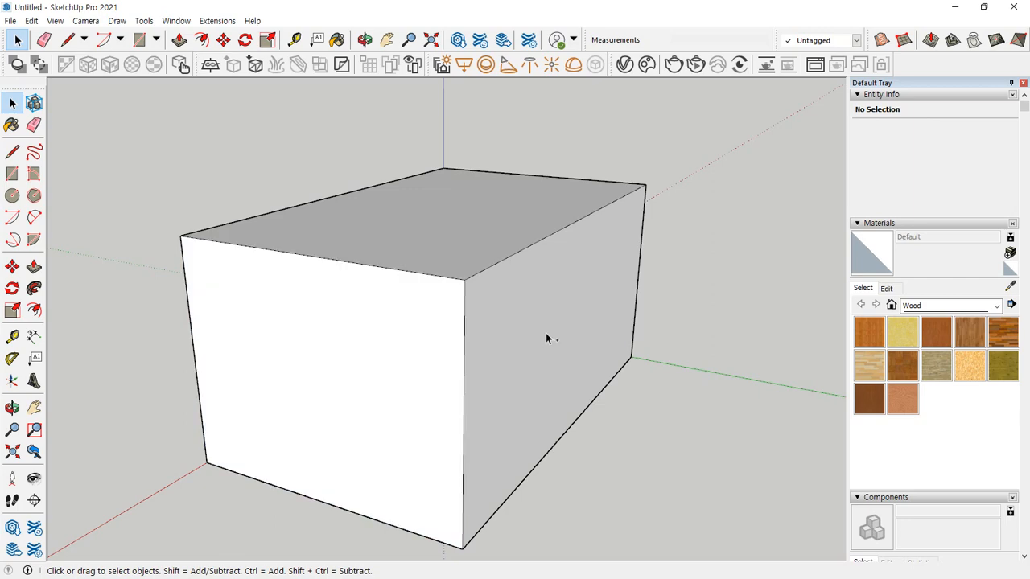
Widen the box by pulling its long side face outward with Push/Pull
{"action": "key", "text": "p"}
{"action": "left_click_drag", "start_coordinate": [547, 279], "coordinate": [593, 296]}
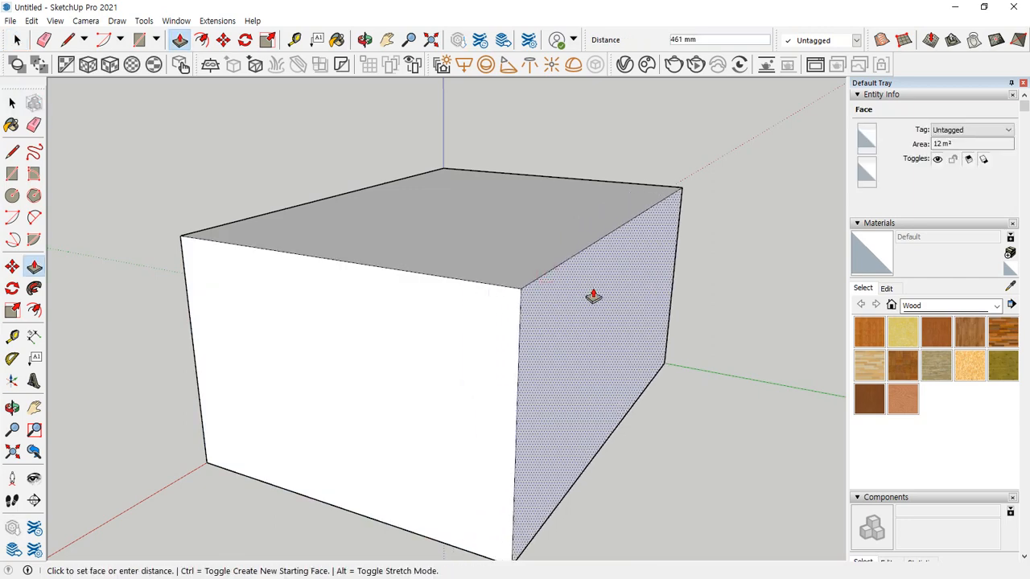
{"action": "mouse_move", "coordinate": [592, 298]}
{"action": "middle_mouse_down"}
{"action": "mouse_move", "coordinate": [498, 341]}
{"action": "mouse_move", "coordinate": [389, 258]}
{"action": "mouse_move", "coordinate": [563, 330]}
{"action": "mouse_move", "coordinate": [452, 339]}
{"action": "mouse_move", "coordinate": [340, 304]}
{"action": "middle_mouse_up"}
{"action": "key", "text": "Return"}
{"action": "key", "text": "space"}
Delete the end face of the box facing the viewer to open the room, and look straight into the interior
{"action": "left_click", "coordinate": [585, 358]}
{"action": "key", "text": "Delete"}
{"action": "mouse_move", "coordinate": [565, 385]}
{"action": "middle_mouse_down"}
{"action": "mouse_move", "coordinate": [361, 278]}
{"action": "mouse_move", "coordinate": [473, 242]}
{"action": "middle_mouse_up"}
{"action": "key", "text": "space"}
{"action": "scroll", "coordinate": [537, 280], "scroll_direction": "up", "scroll_amount": 4}
{"action": "middle_click_drag", "start_coordinate": [552, 283], "coordinate": [540, 284], "text": "shift"}
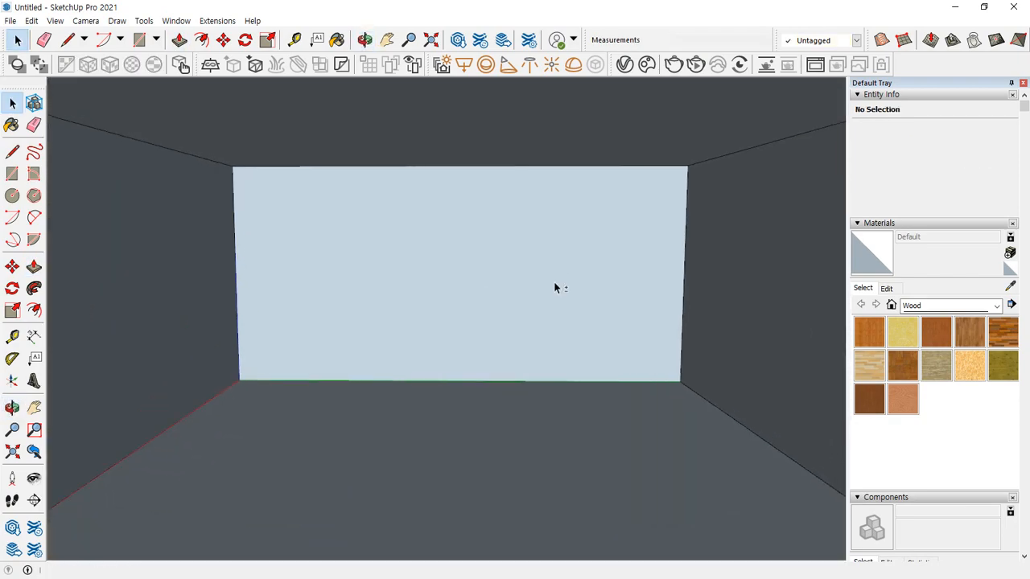
{"action": "left_click_drag", "start_coordinate": [248, 388], "coordinate": [613, 385]}
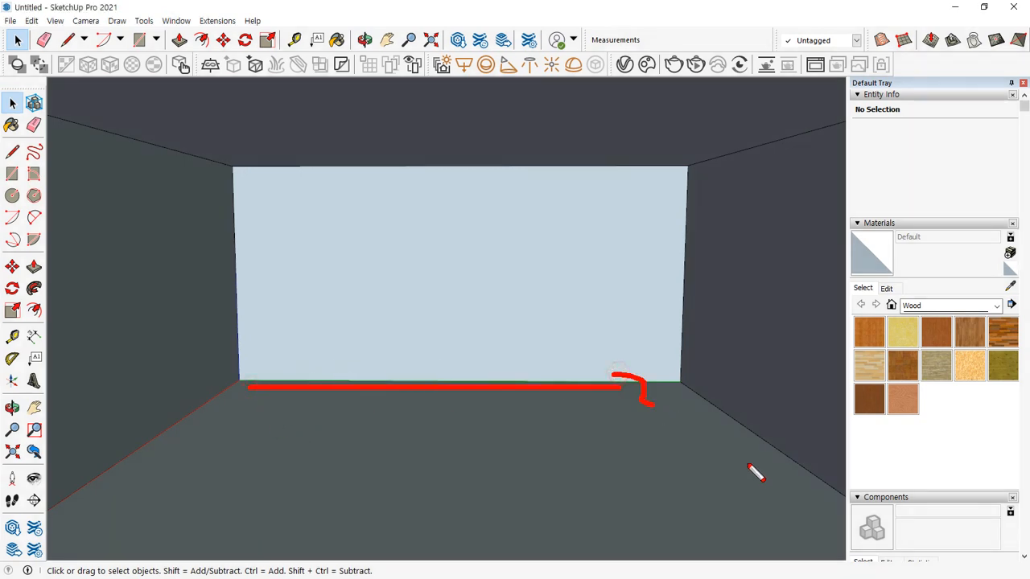
{"action": "left_click_drag", "start_coordinate": [688, 336], "coordinate": [685, 157]}
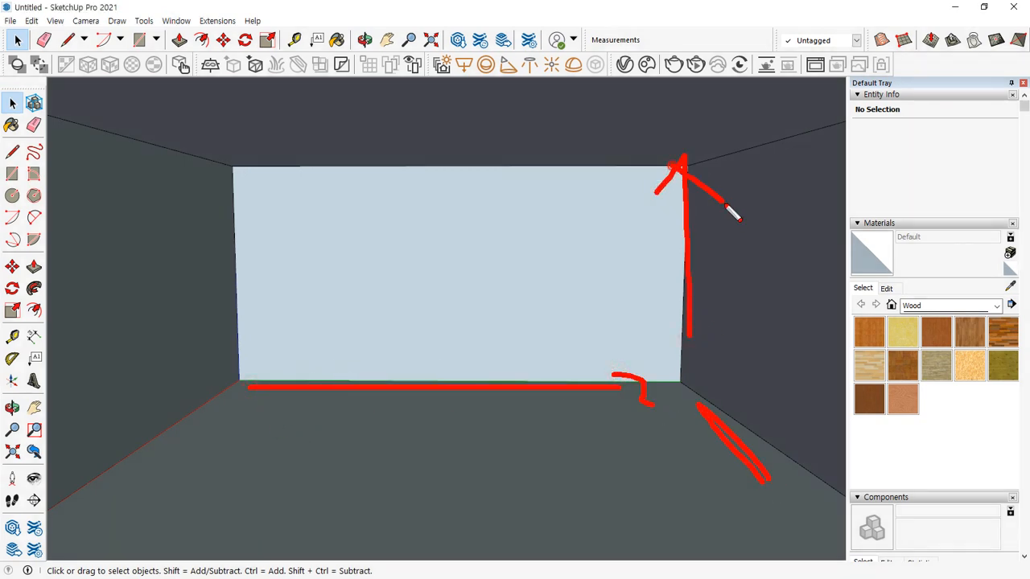
{"action": "key", "text": "Escape"}
Set the shadow time to 1:30 AM and the date to 07/28, with shadow display turned on
{"action": "scroll", "coordinate": [939, 319], "scroll_direction": "down", "scroll_amount": 6}
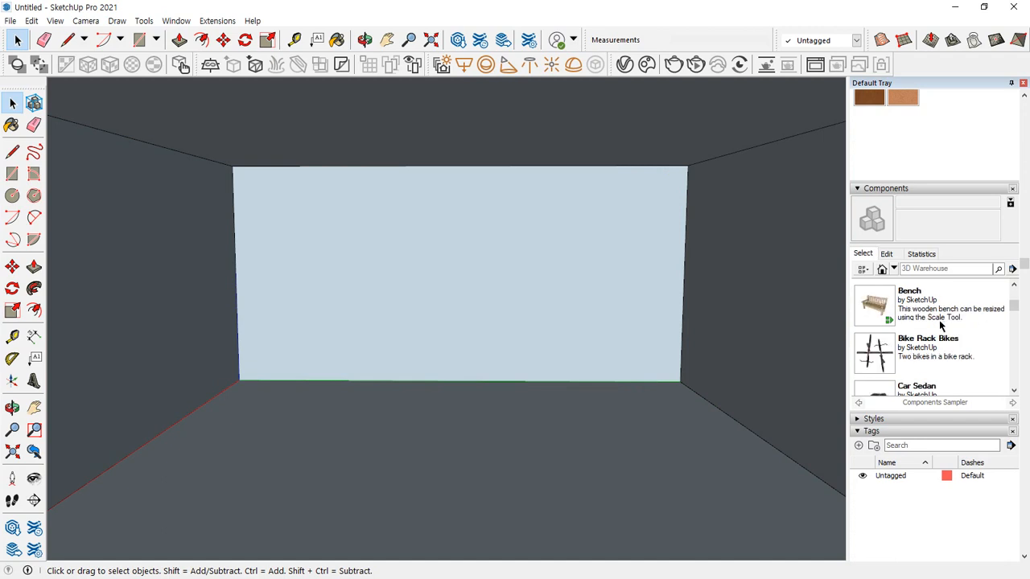
{"action": "scroll", "coordinate": [919, 431], "scroll_direction": "down", "scroll_amount": 2}
{"action": "scroll", "coordinate": [919, 436], "scroll_direction": "down", "scroll_amount": 5}
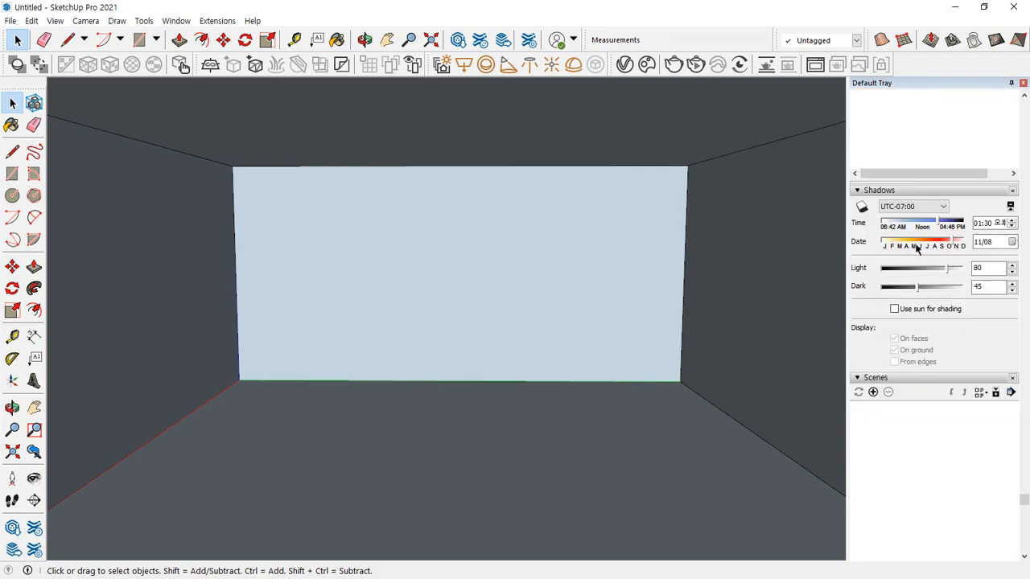
{"action": "left_click", "coordinate": [978, 228]}
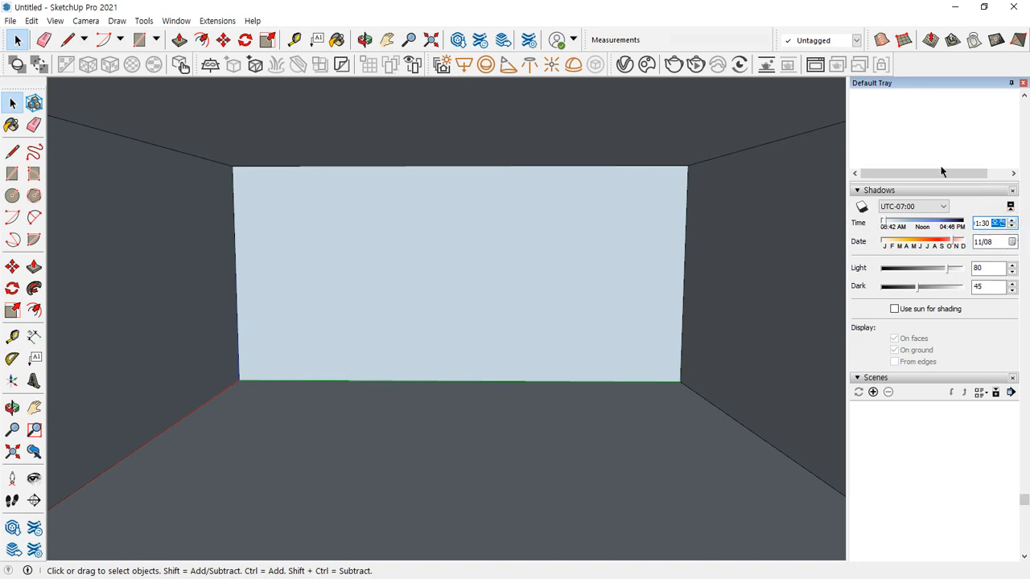
{"action": "scroll", "coordinate": [434, 201], "scroll_direction": "down", "scroll_amount": 10}
{"action": "middle_click_drag", "start_coordinate": [321, 202], "coordinate": [584, 377]}
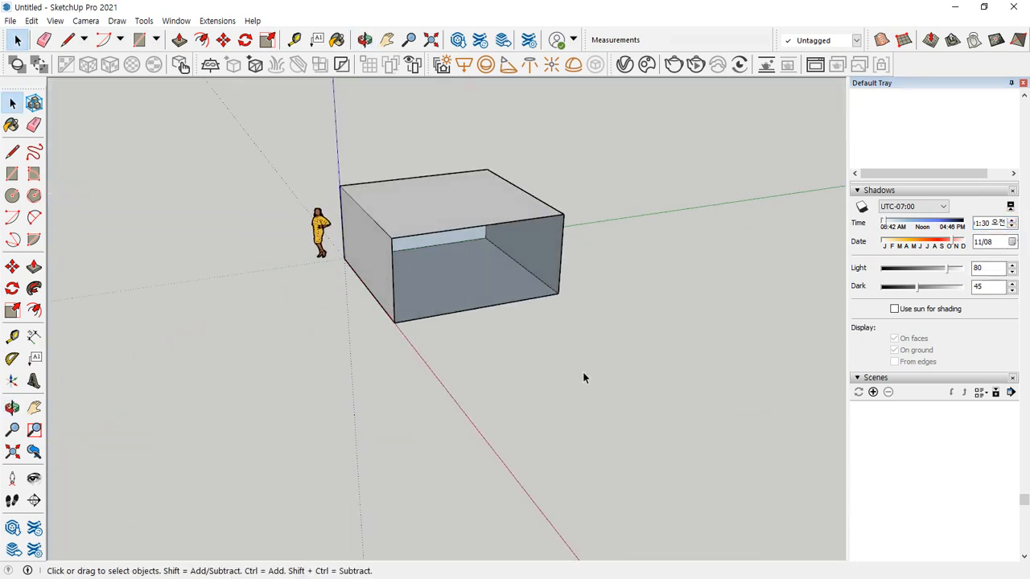
{"action": "left_click", "coordinate": [862, 207]}
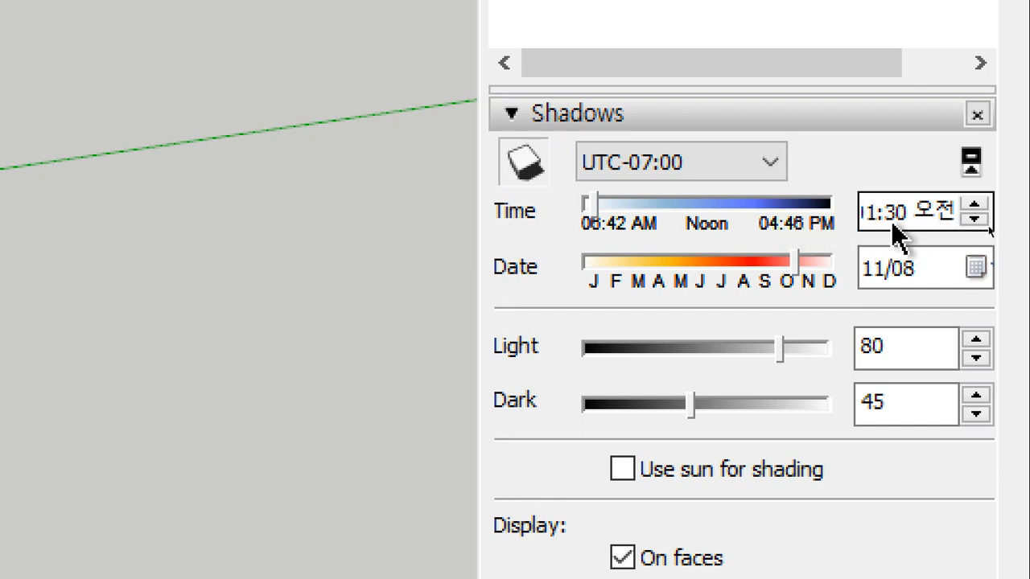
{"action": "left_click", "coordinate": [729, 276]}
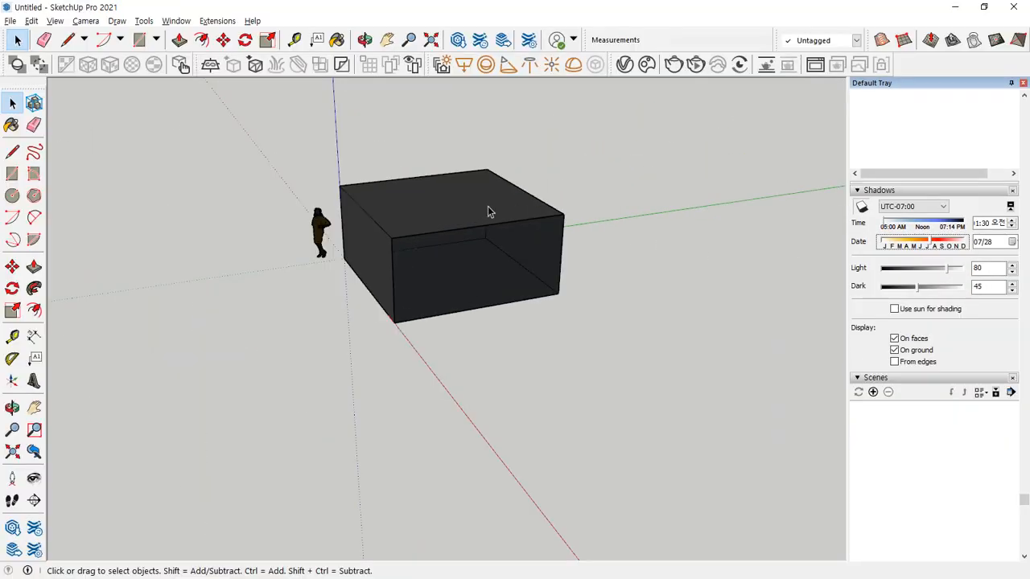
Place a V-Ray rectangle light on the room's ceiling, facing downward
{"action": "scroll", "coordinate": [489, 211], "scroll_direction": "up", "scroll_amount": 3}
{"action": "middle_click_drag", "start_coordinate": [344, 308], "coordinate": [399, 326]}
{"action": "scroll", "coordinate": [380, 273], "scroll_direction": "up", "scroll_amount": 3}
{"action": "scroll", "coordinate": [419, 284], "scroll_direction": "up", "scroll_amount": 1}
{"action": "middle_click_drag", "start_coordinate": [416, 252], "coordinate": [427, 323]}
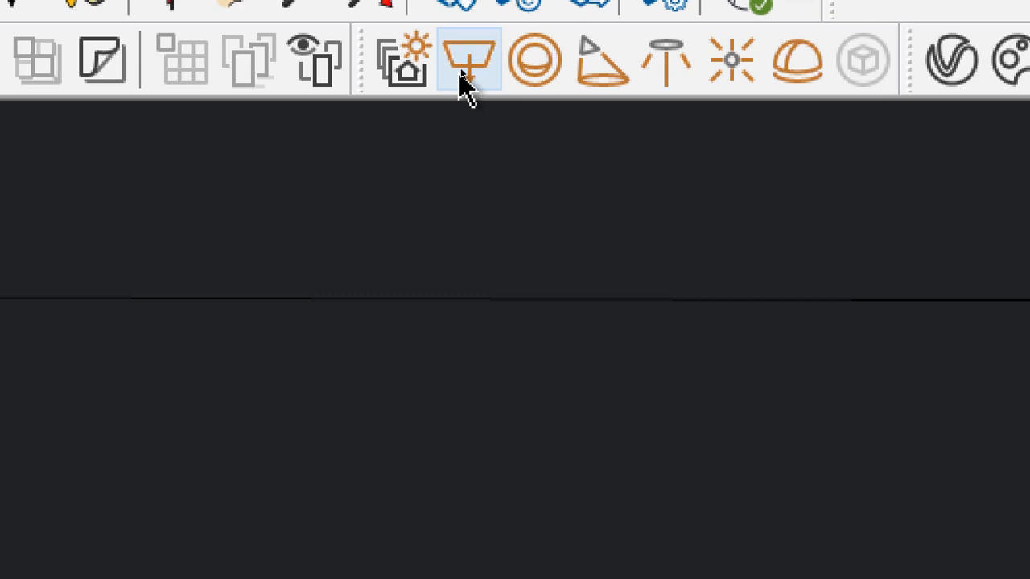
{"action": "left_click", "coordinate": [465, 81]}
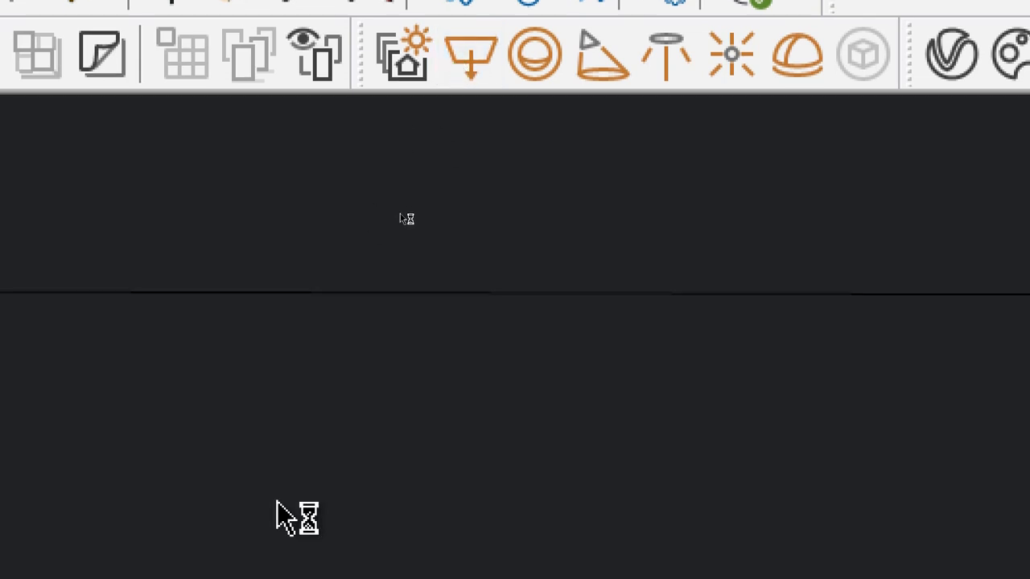
{"action": "left_click", "coordinate": [317, 308]}
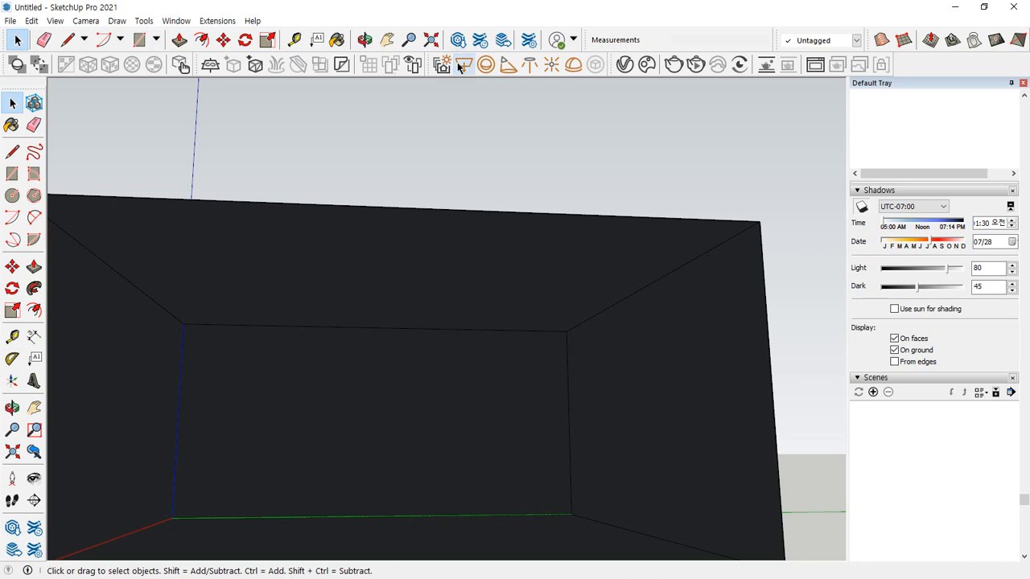
{"action": "left_click", "coordinate": [461, 68]}
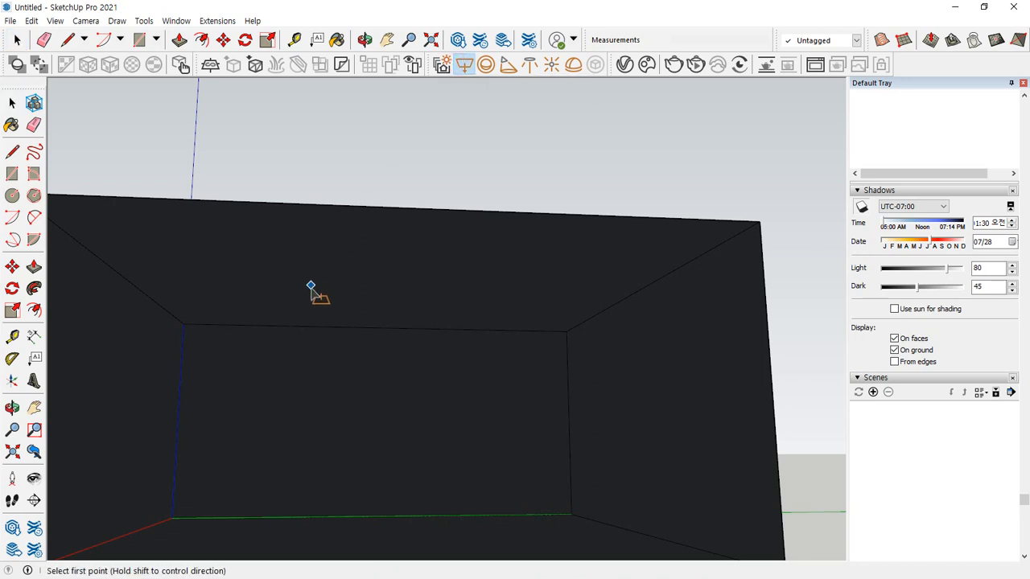
{"action": "left_click", "coordinate": [329, 313]}
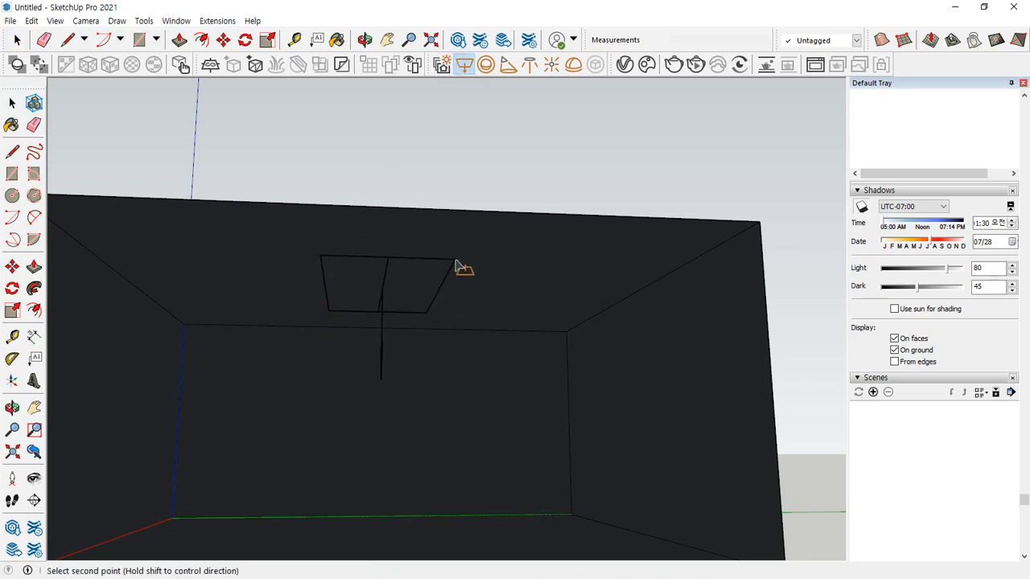
{"action": "mouse_move", "coordinate": [435, 307]}
{"action": "middle_mouse_down"}
{"action": "mouse_move", "coordinate": [341, 290]}
{"action": "mouse_move", "coordinate": [333, 401]}
{"action": "mouse_move", "coordinate": [315, 276]}
{"action": "mouse_move", "coordinate": [268, 279]}
{"action": "middle_mouse_up"}
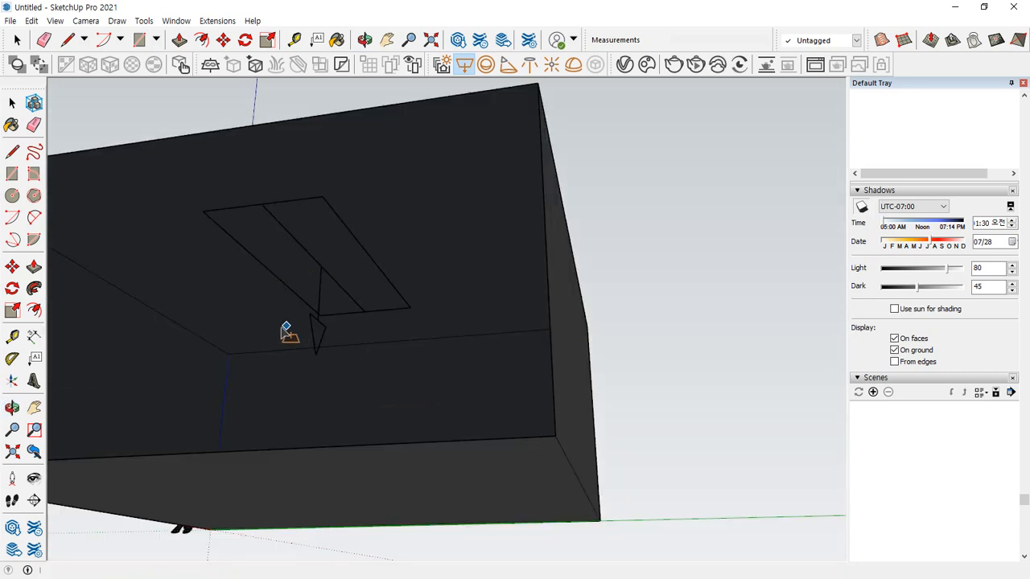
{"action": "key", "text": "space"}
{"action": "mouse_move", "coordinate": [352, 236]}
{"action": "middle_mouse_down"}
{"action": "mouse_move", "coordinate": [361, 409]}
{"action": "mouse_move", "coordinate": [356, 249]}
{"action": "middle_mouse_up"}
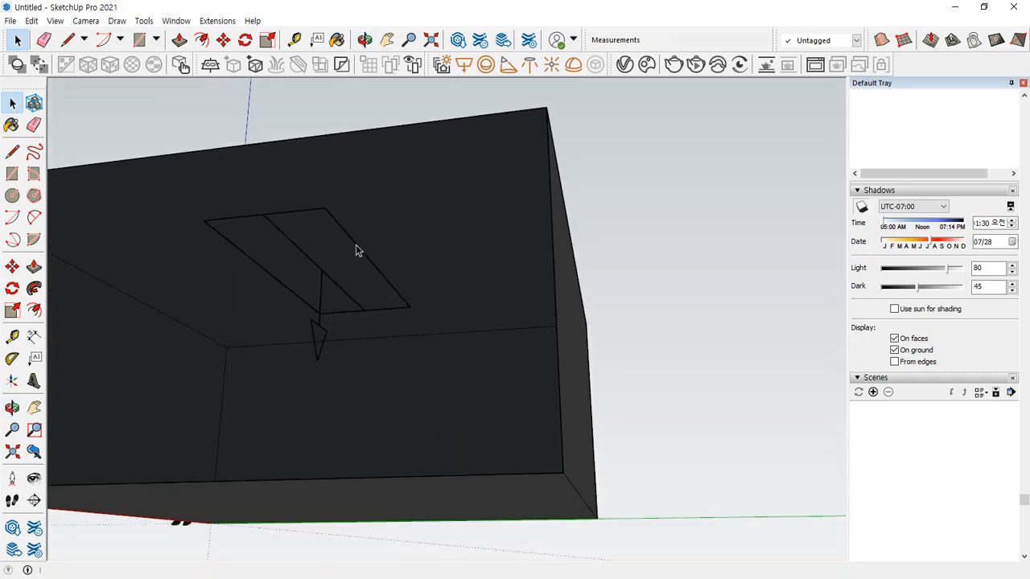
Move the rectangle light down about 82 mm so it hangs clear of the ceiling
{"action": "left_click", "coordinate": [320, 331]}
{"action": "scroll", "coordinate": [319, 338], "scroll_direction": "up", "scroll_amount": 2}
{"action": "key", "text": "m"}
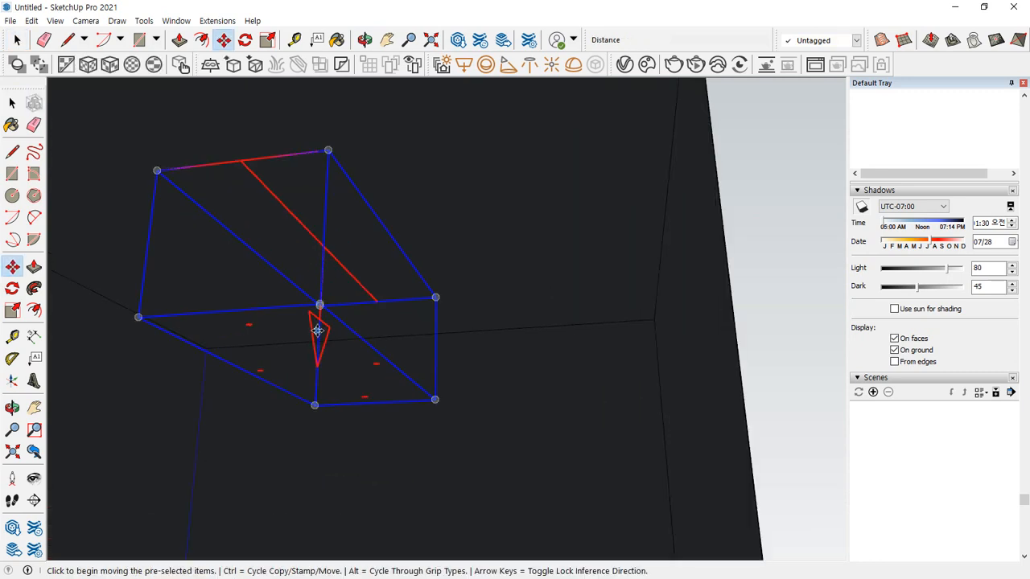
{"action": "left_click", "coordinate": [319, 311]}
{"action": "left_click", "coordinate": [320, 318]}
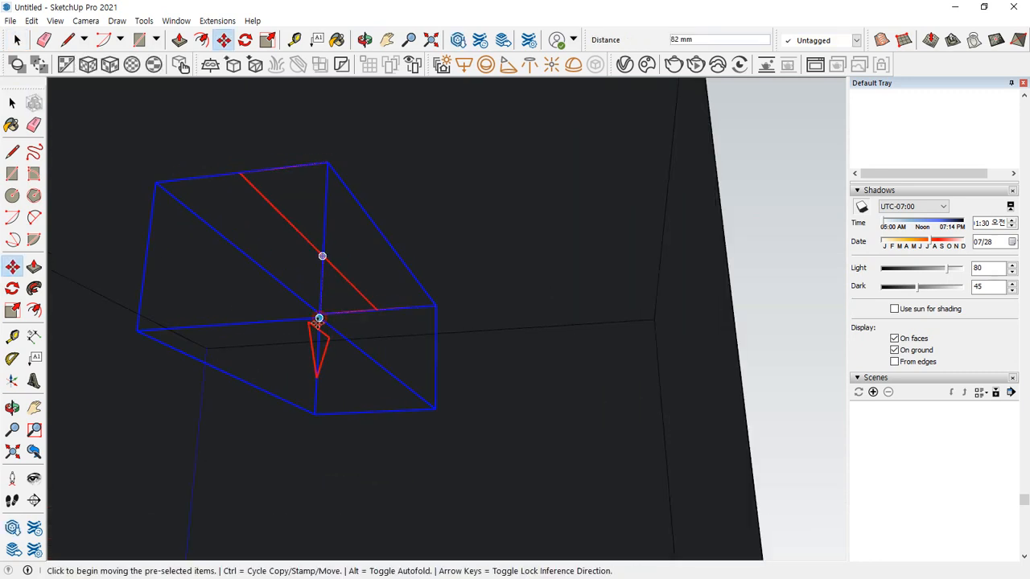
{"action": "mouse_move", "coordinate": [319, 318]}
{"action": "middle_mouse_down"}
{"action": "mouse_move", "coordinate": [342, 335]}
{"action": "mouse_move", "coordinate": [329, 326]}
{"action": "middle_mouse_up"}
{"action": "scroll", "coordinate": [326, 326], "scroll_direction": "up", "scroll_amount": 1}
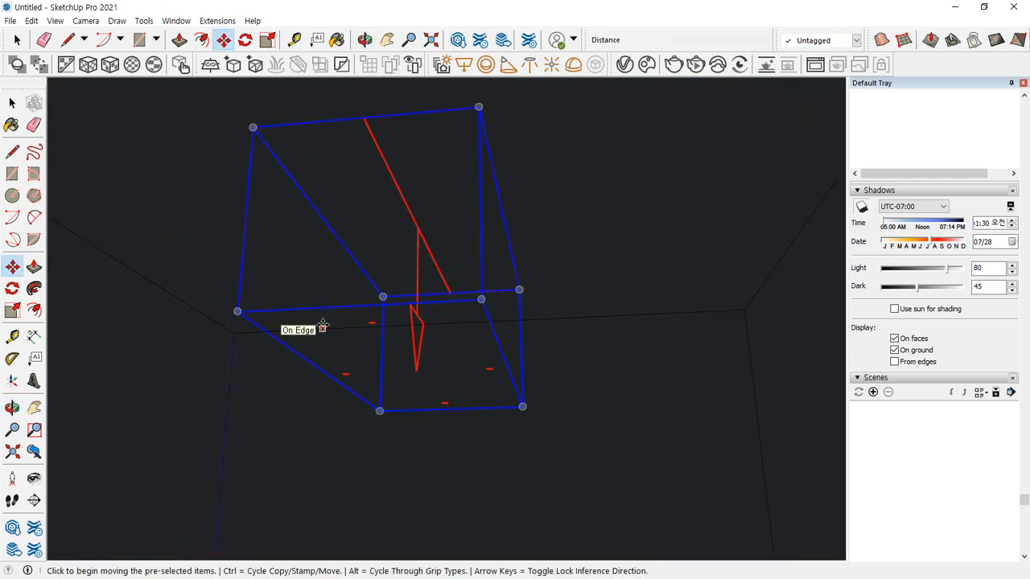
{"action": "key", "text": "Escape"}
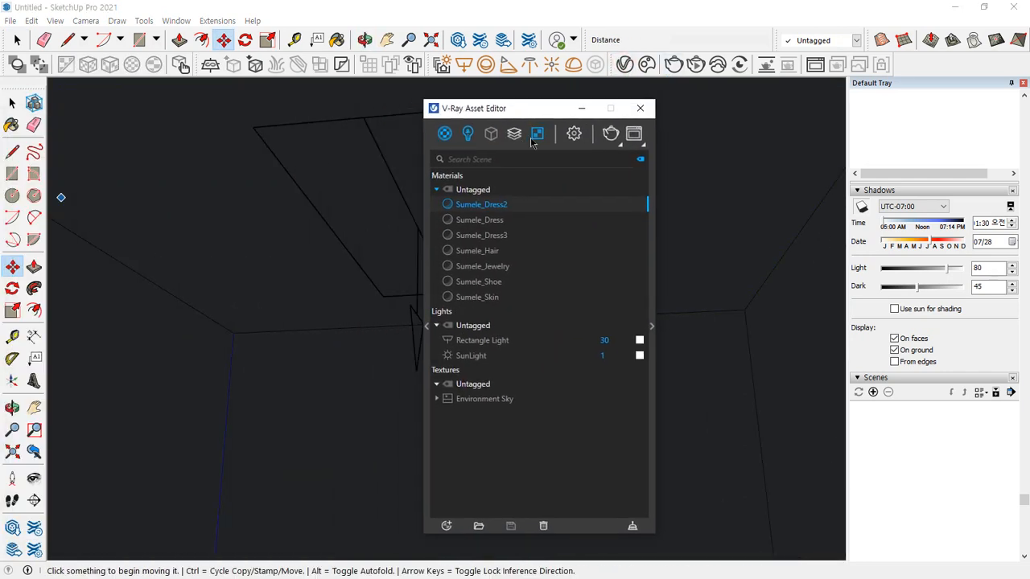
In the V-Ray render settings, turn off Progressive rendering and enable the V-Ray denoiser
{"action": "left_click", "coordinate": [574, 135]}
{"action": "left_click_drag", "start_coordinate": [517, 118], "coordinate": [518, 69]}
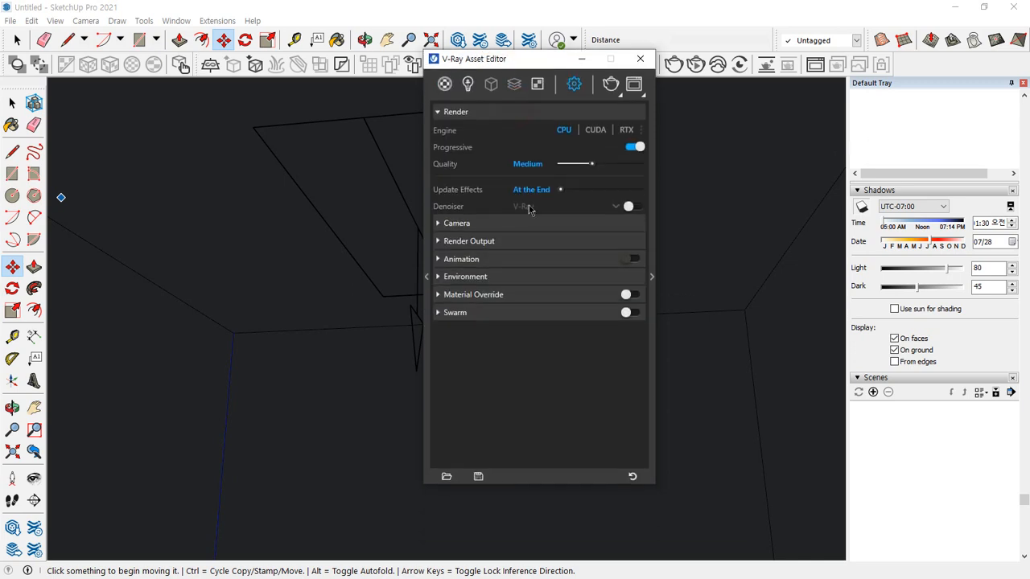
{"action": "left_click", "coordinate": [651, 279]}
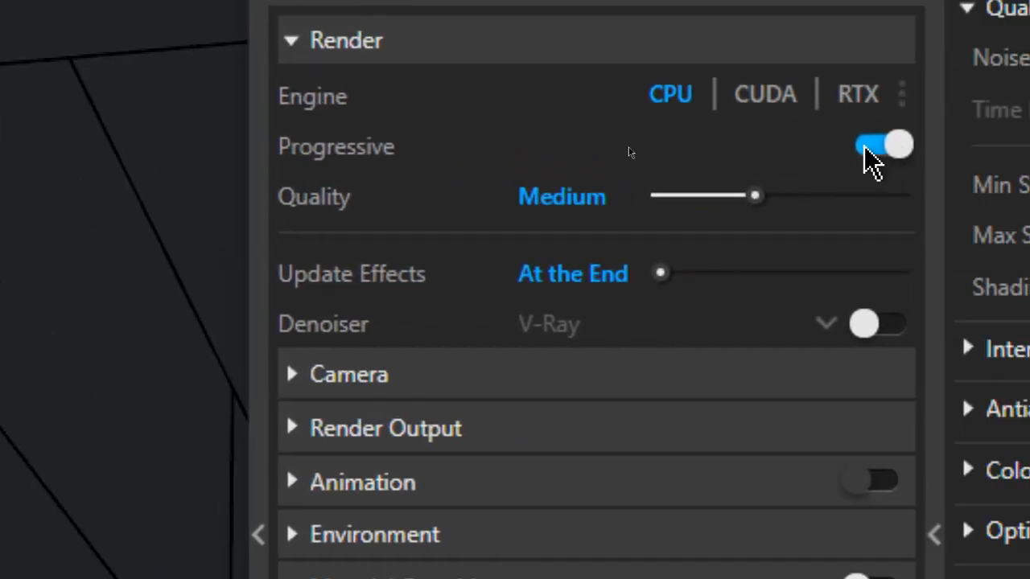
{"action": "left_click", "coordinate": [867, 146]}
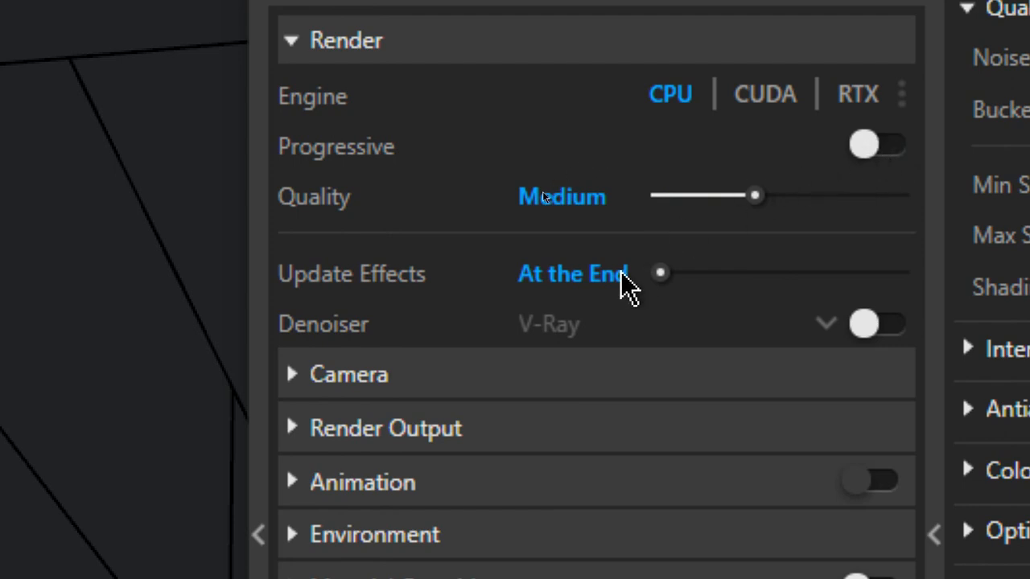
{"action": "left_click", "coordinate": [879, 330]}
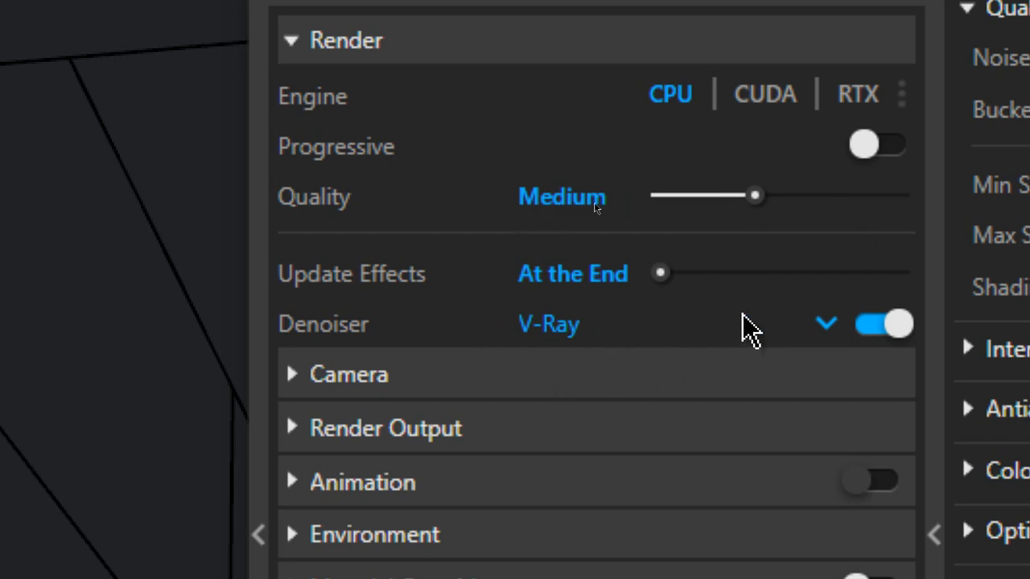
Examine the Camera exposure settings and the Render Output image size and aspect ratio options
{"action": "left_click", "coordinate": [456, 376]}
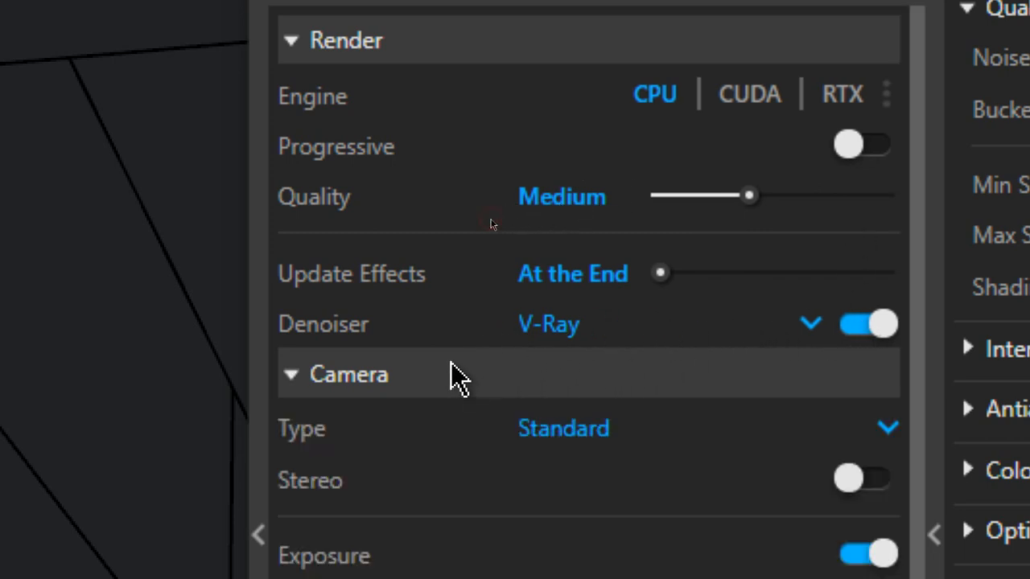
{"action": "scroll", "coordinate": [455, 376], "scroll_direction": "down", "scroll_amount": 1}
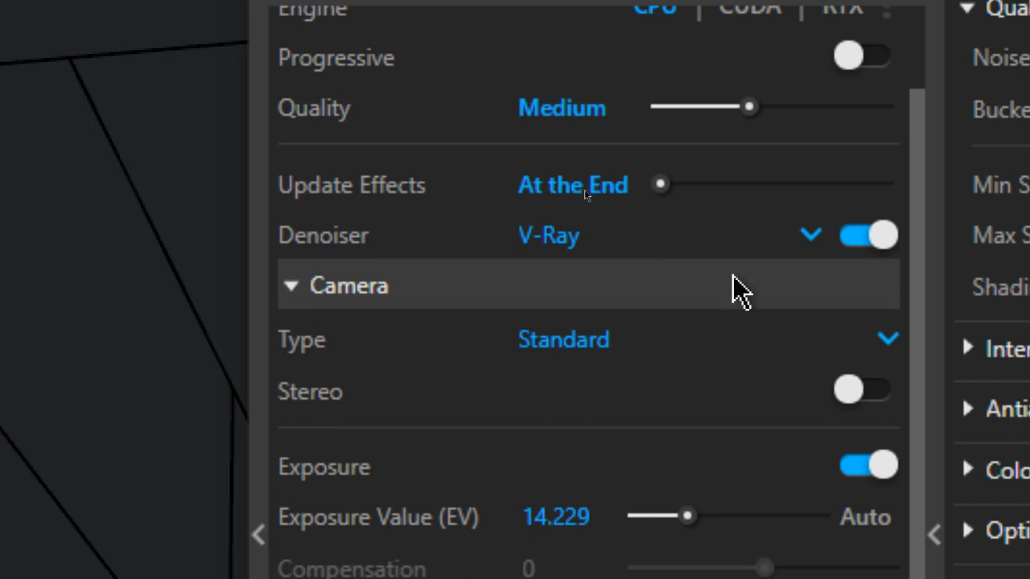
{"action": "scroll", "coordinate": [594, 354], "scroll_direction": "down", "scroll_amount": 1}
{"action": "scroll", "coordinate": [594, 354], "scroll_direction": "down", "scroll_amount": 4}
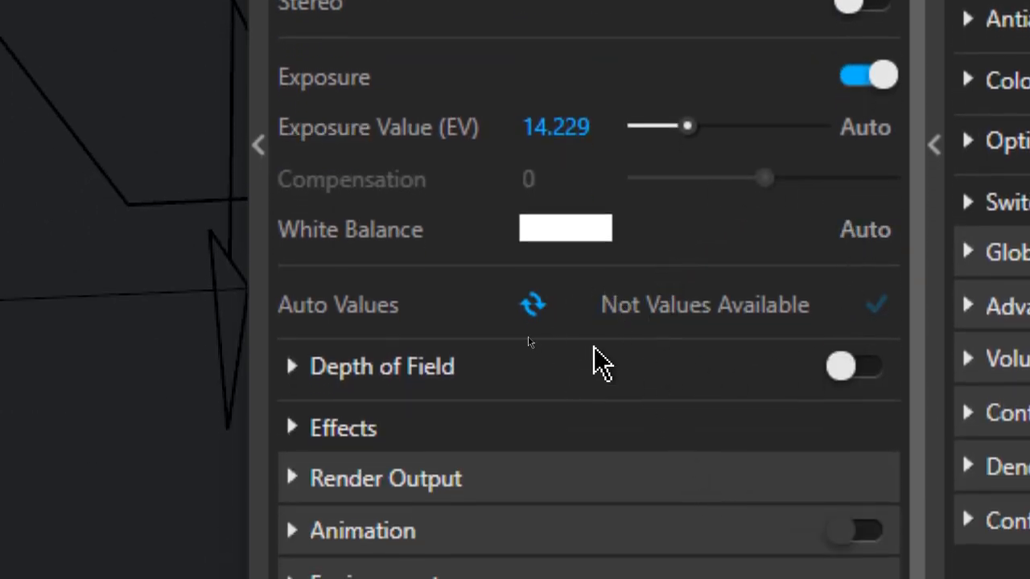
{"action": "scroll", "coordinate": [374, 451], "scroll_direction": "down", "scroll_amount": 3}
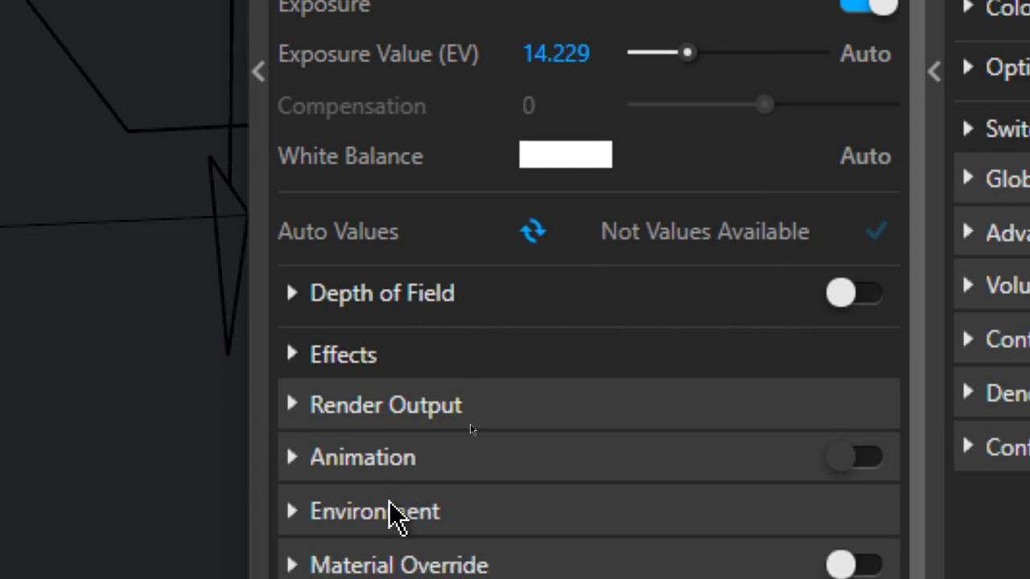
{"action": "left_click", "coordinate": [370, 291]}
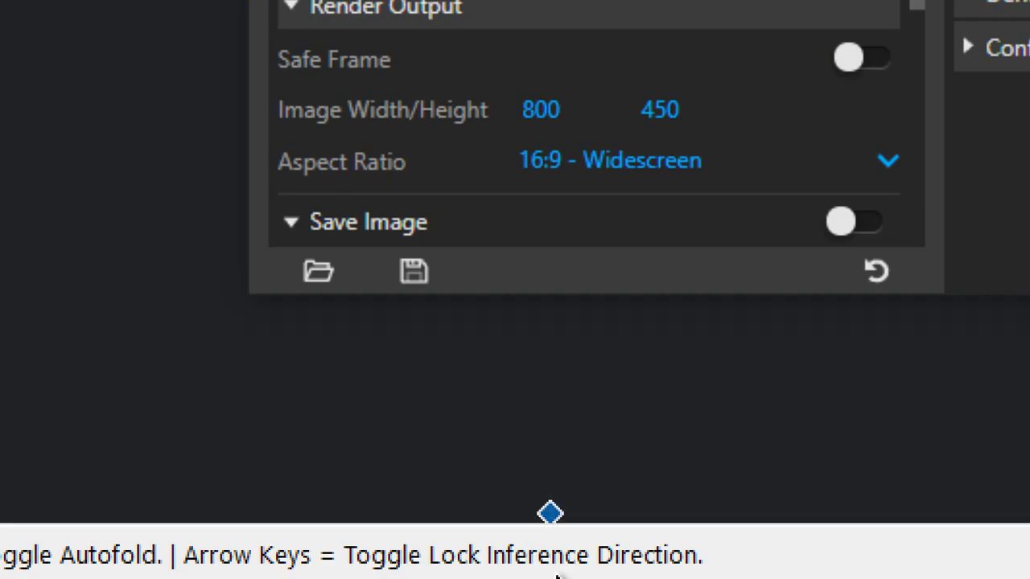
{"action": "scroll", "coordinate": [568, 92], "scroll_direction": "down", "scroll_amount": 3}
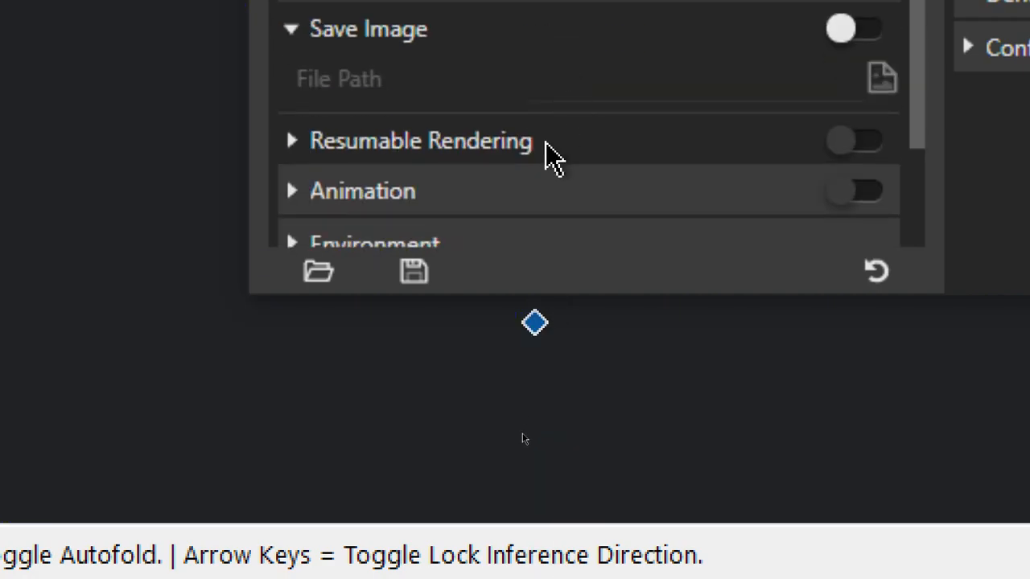
{"action": "scroll", "coordinate": [493, 322], "scroll_direction": "down", "scroll_amount": 3}
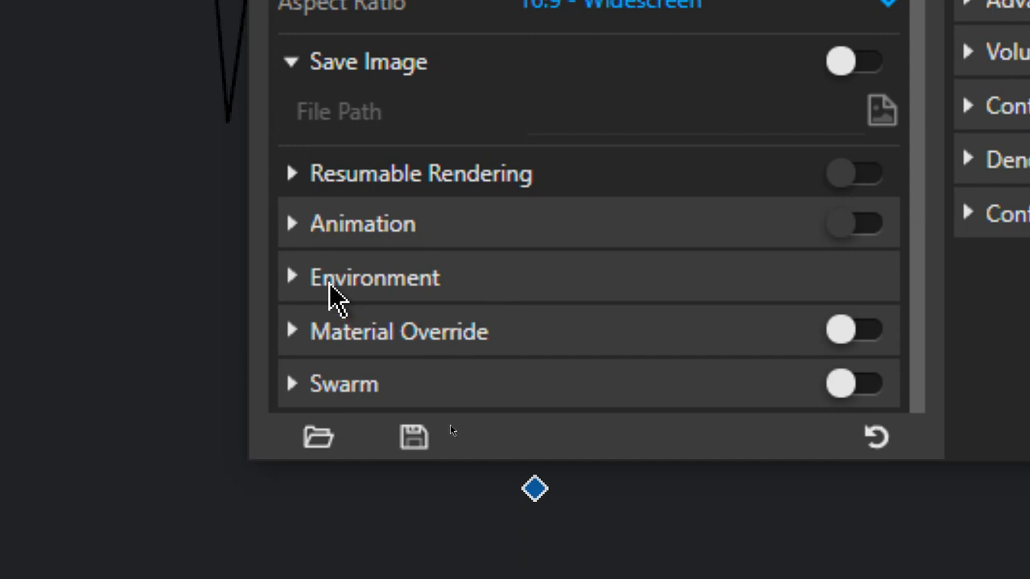
Enable the separate GI override in the render settings' Environment section
{"action": "left_click", "coordinate": [329, 283]}
{"action": "scroll", "coordinate": [349, 315], "scroll_direction": "down", "scroll_amount": 3}
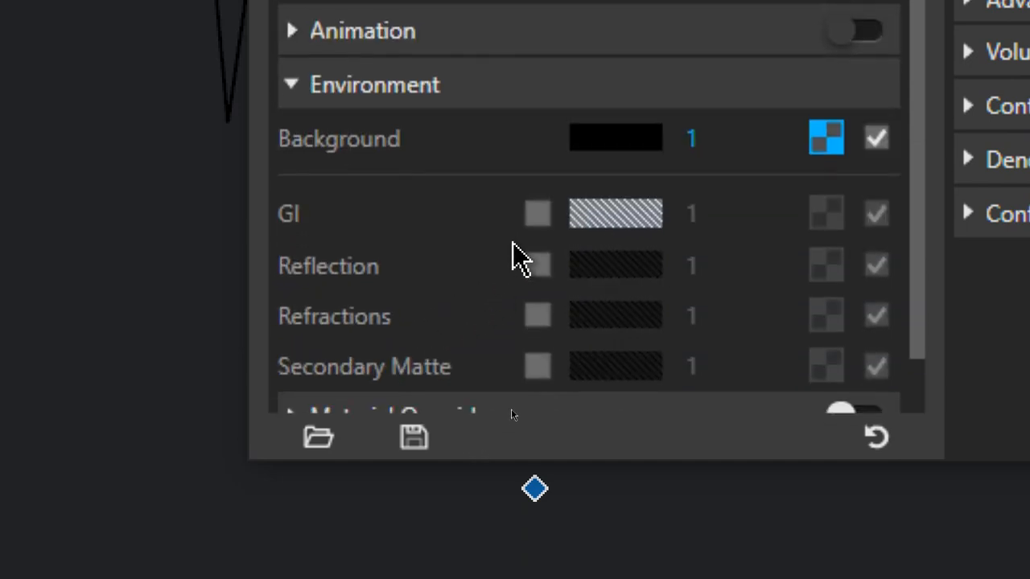
{"action": "left_click", "coordinate": [537, 213]}
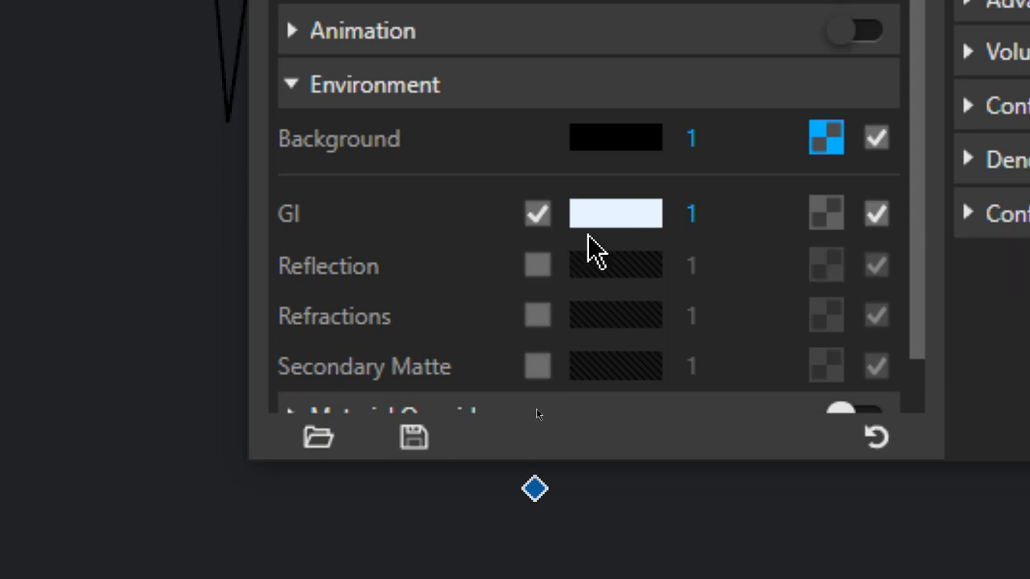
Edit the Noise Limit in the Quality settings and set the antialiasing filter type to Catmull Rom
{"action": "scroll", "coordinate": [591, 248], "scroll_direction": "down", "scroll_amount": 1}
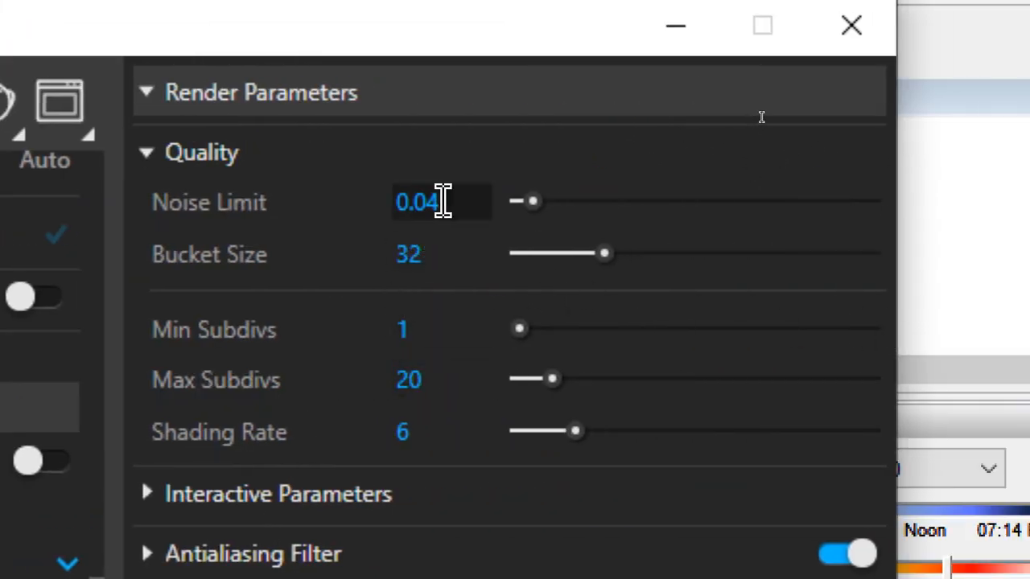
{"action": "key", "text": "BackSpace"}
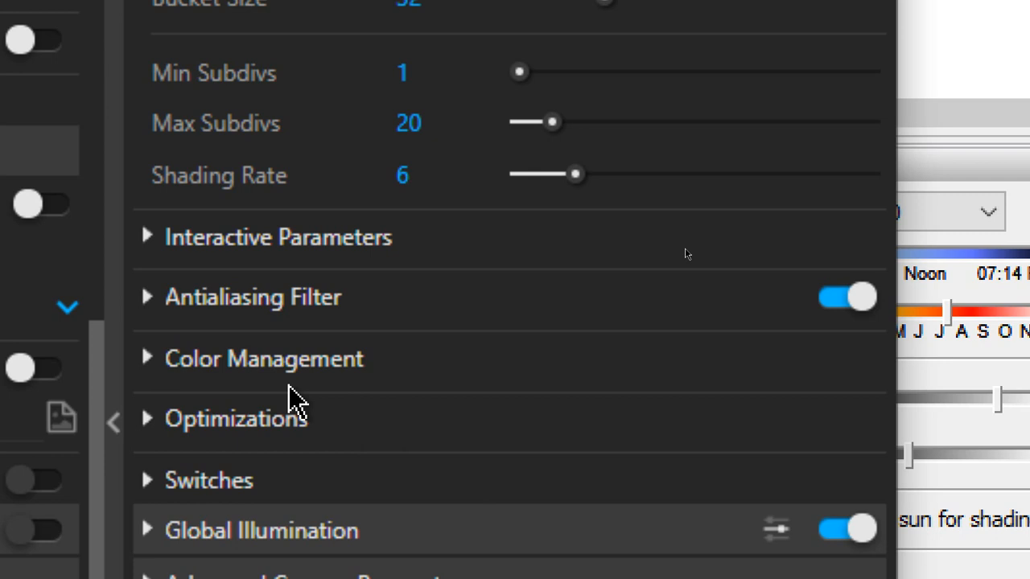
{"action": "left_click", "coordinate": [148, 300]}
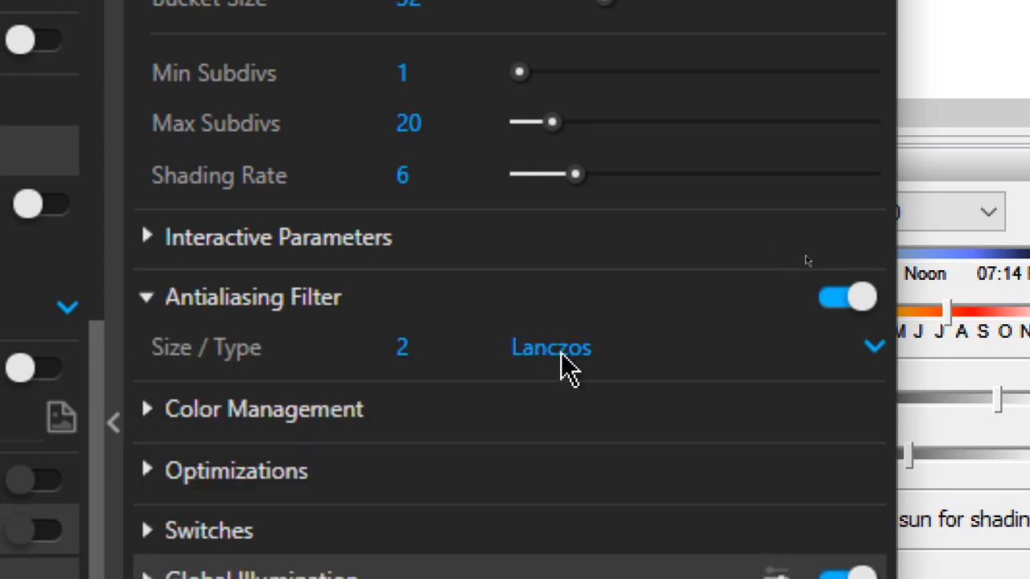
{"action": "left_click", "coordinate": [651, 351]}
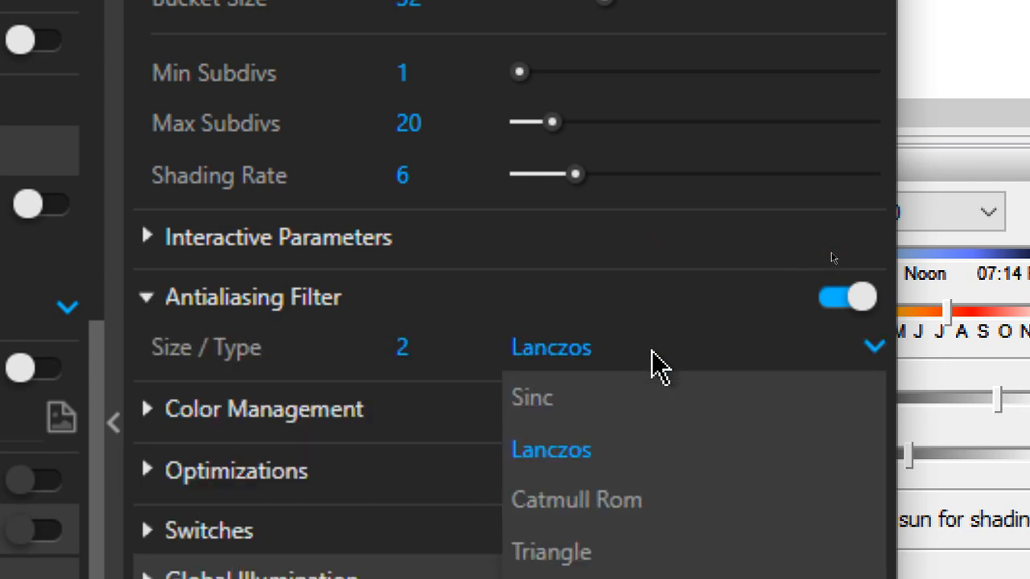
{"action": "left_click", "coordinate": [689, 500]}
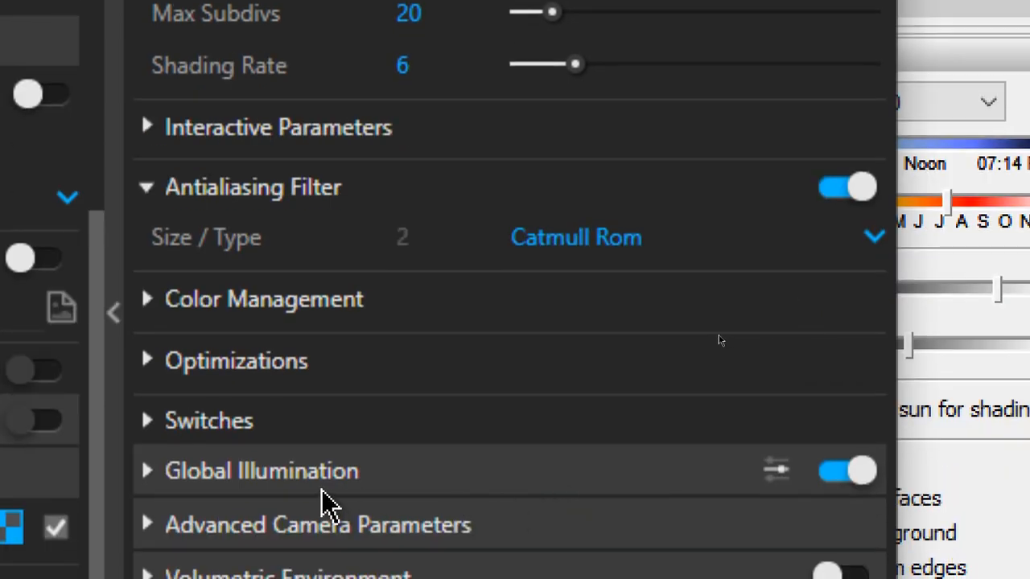
Turn on Ambient Occlusion under Global Illumination and expand the Advanced Camera Parameters to review them
{"action": "left_click", "coordinate": [273, 477]}
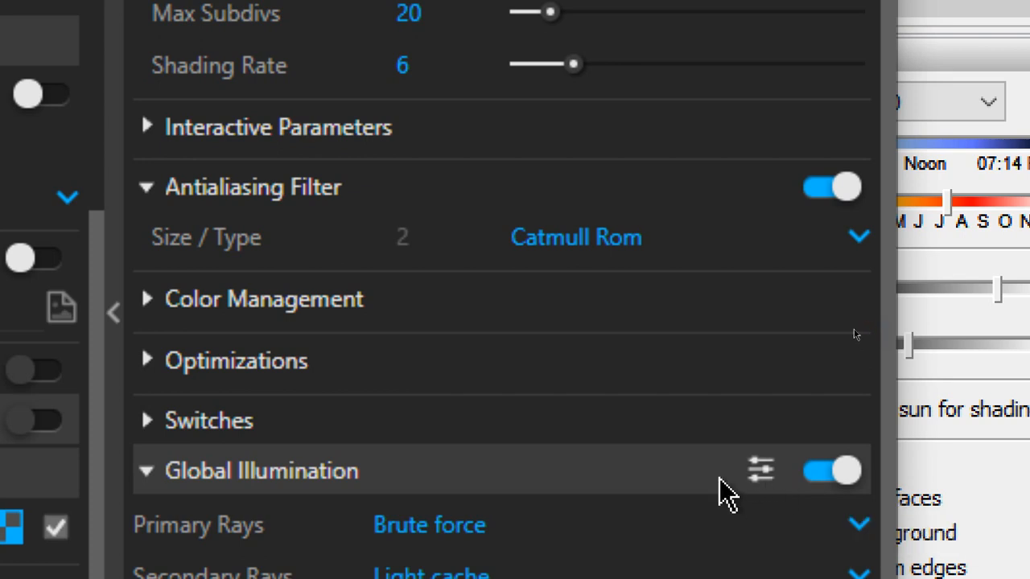
{"action": "scroll", "coordinate": [700, 506], "scroll_direction": "down", "scroll_amount": 5}
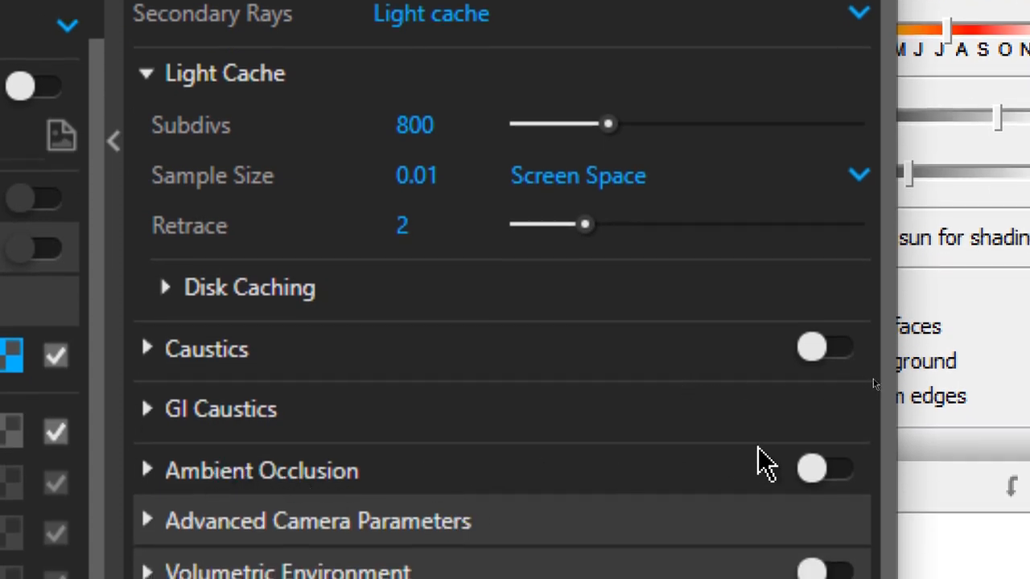
{"action": "left_click", "coordinate": [829, 473]}
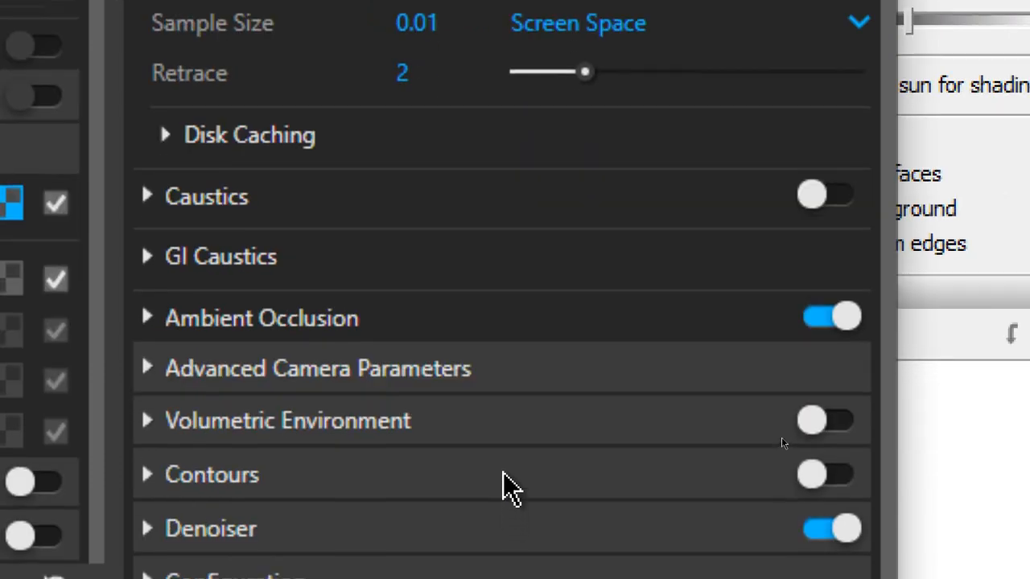
{"action": "left_click", "coordinate": [322, 367]}
{"action": "scroll", "coordinate": [427, 351], "scroll_direction": "down", "scroll_amount": 3}
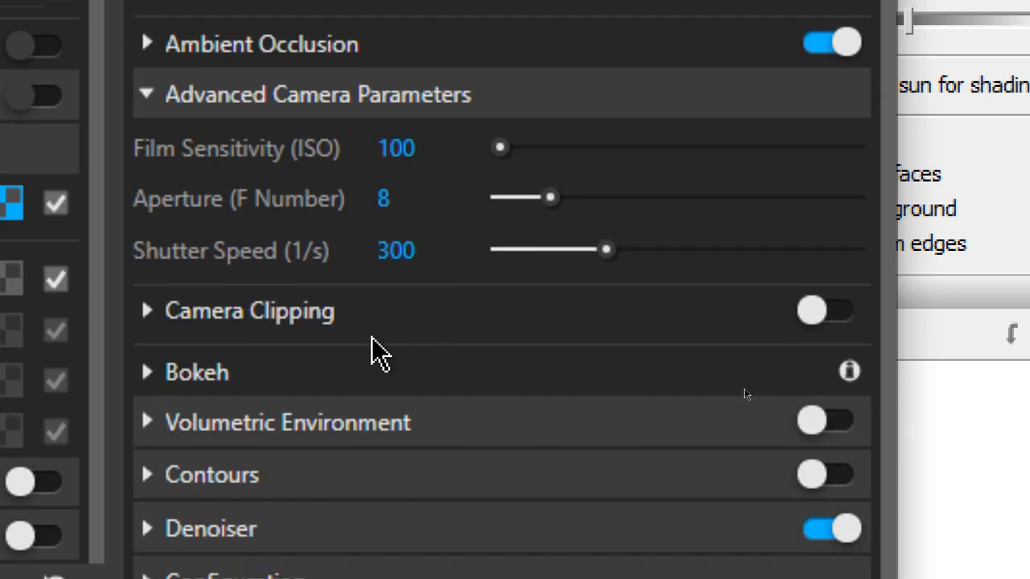
{"action": "scroll", "coordinate": [387, 346], "scroll_direction": "down", "scroll_amount": 1}
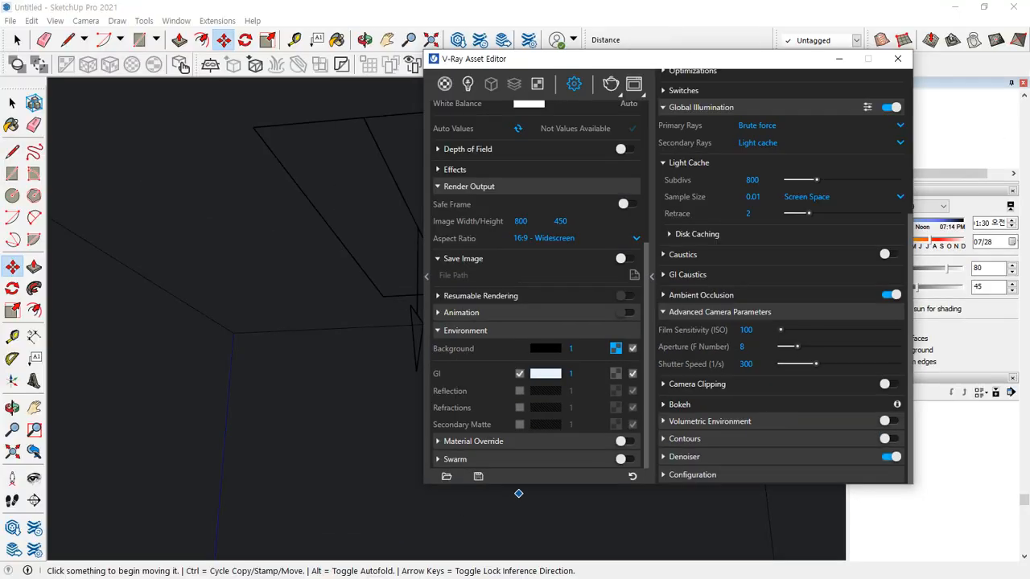
Render the room with V-Ray and move the frame buffer window fully into view
{"action": "left_click", "coordinate": [611, 84]}
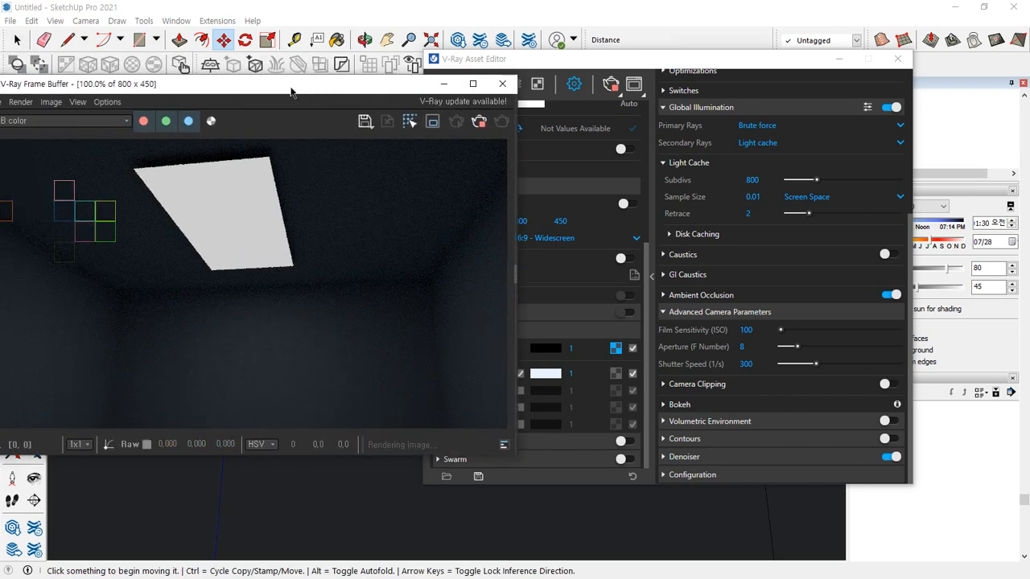
{"action": "left_click_drag", "start_coordinate": [291, 88], "coordinate": [360, 93]}
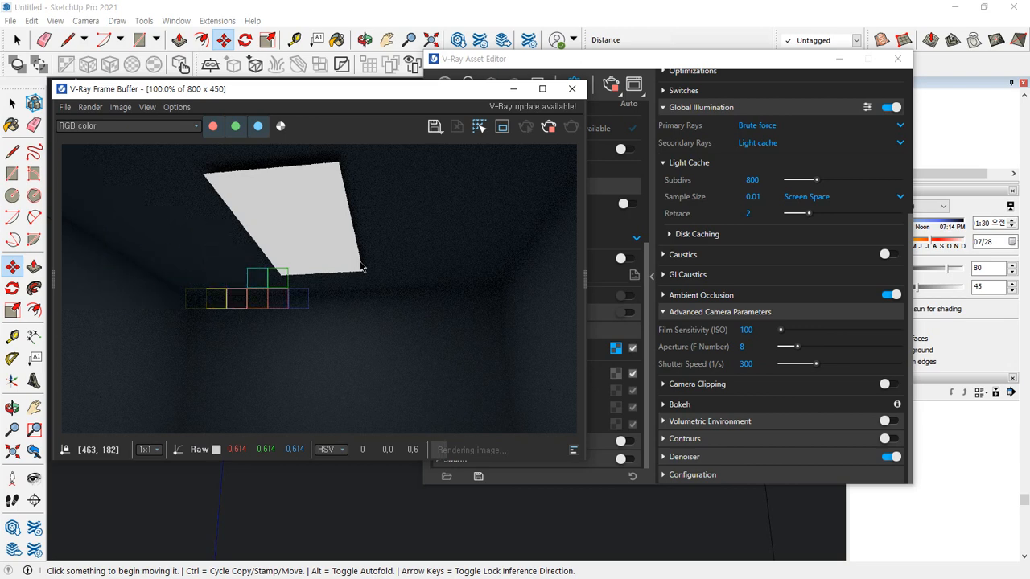
Bring the V-Ray Asset Editor to the front and open the Rectangle Light's parameters
{"action": "left_click", "coordinate": [511, 60]}
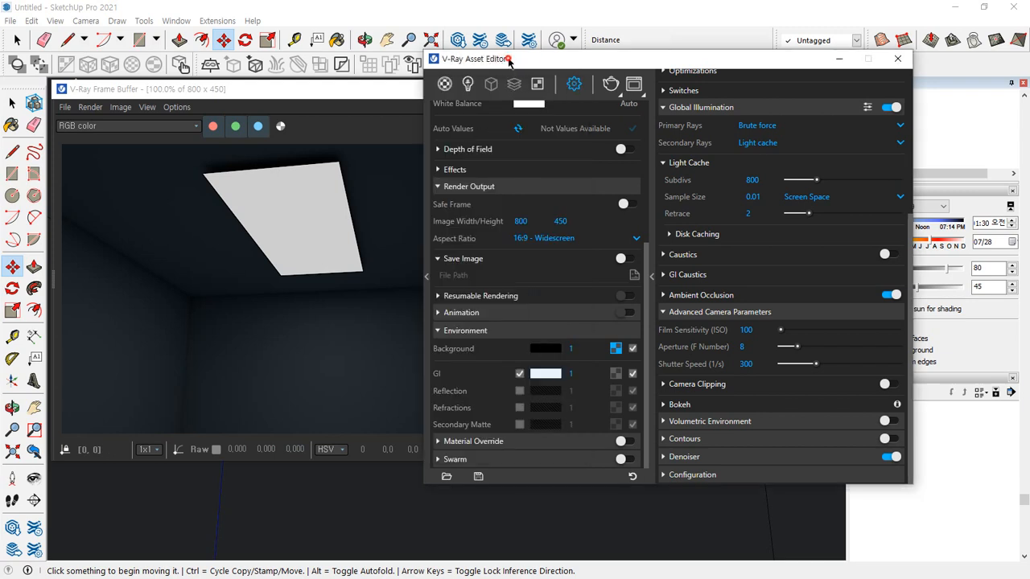
{"action": "left_click_drag", "start_coordinate": [509, 60], "coordinate": [504, 80]}
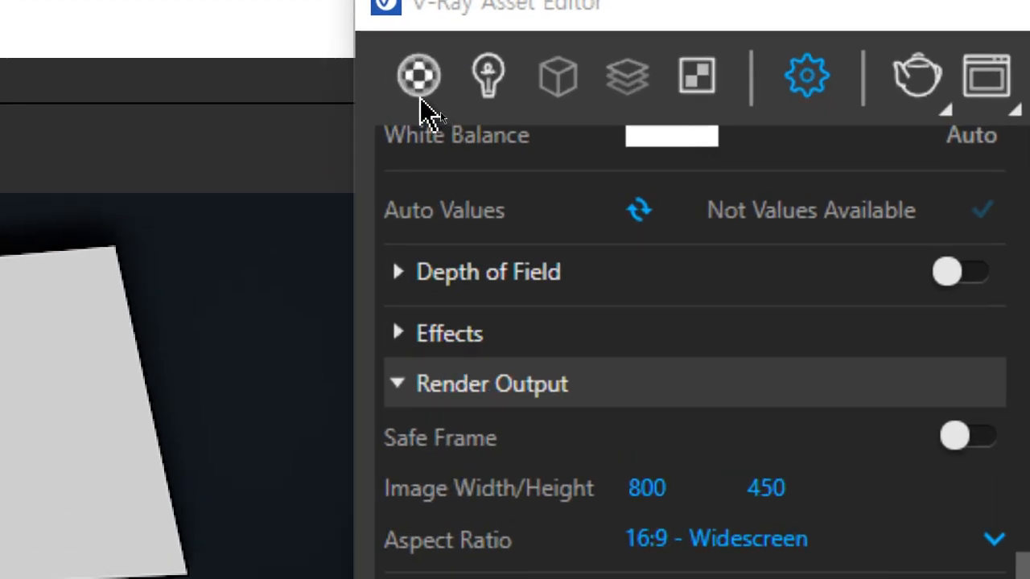
{"action": "left_click", "coordinate": [488, 77]}
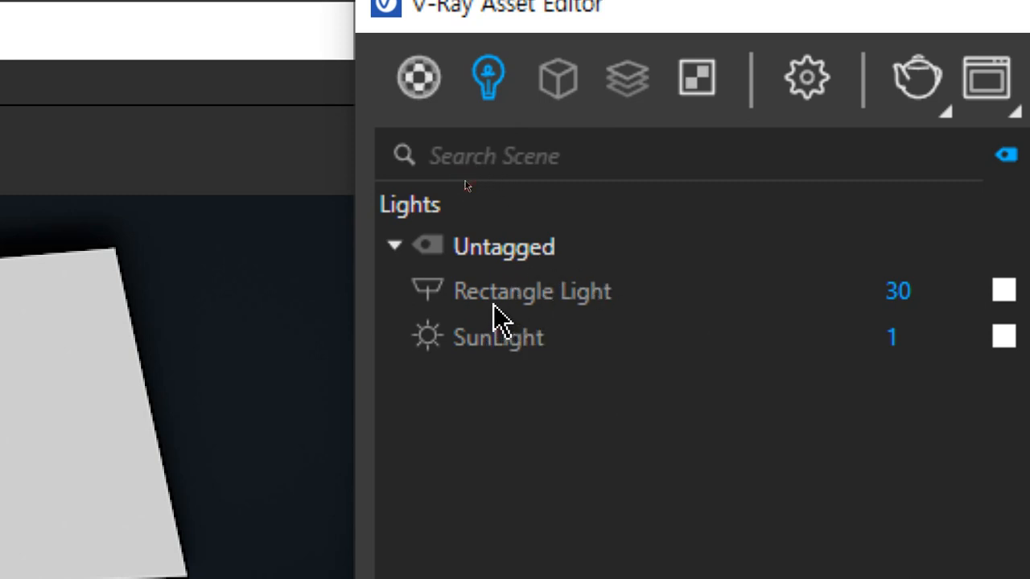
{"action": "left_click", "coordinate": [527, 309]}
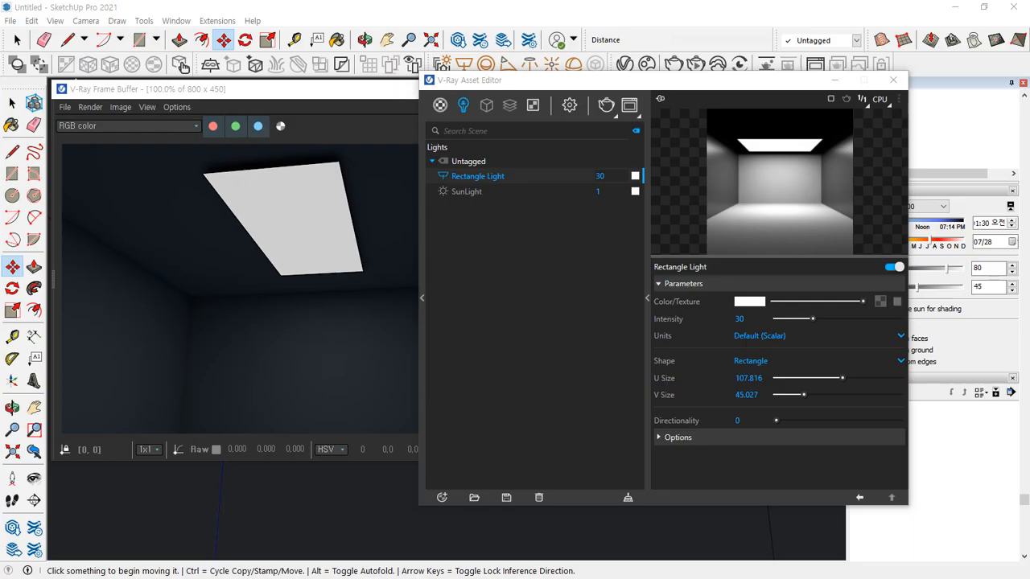
Try a purple color on the Rectangle Light and return it to white
{"action": "left_click_drag", "start_coordinate": [0, 226], "coordinate": [421, 225]}
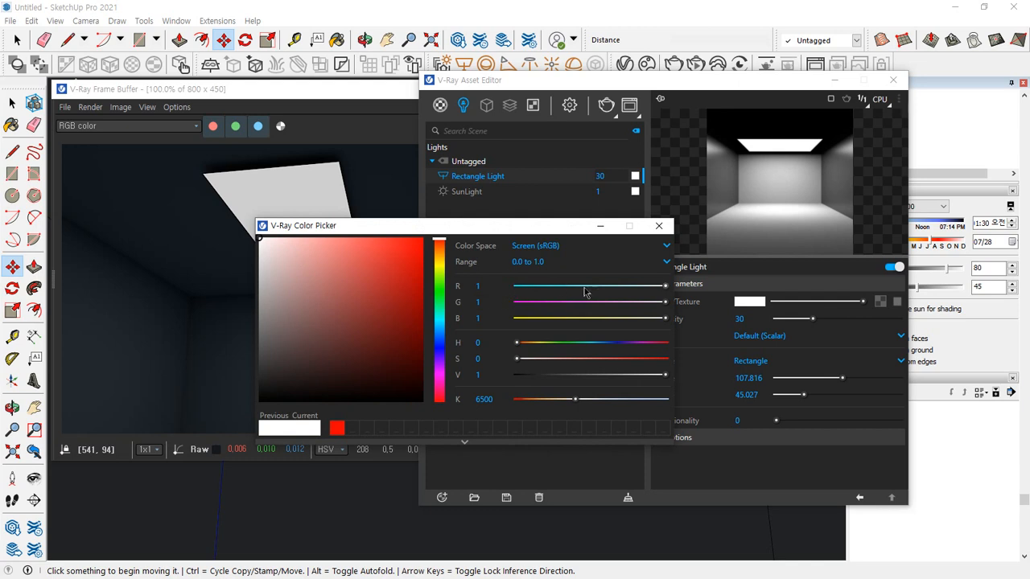
{"action": "left_click_drag", "start_coordinate": [587, 287], "coordinate": [555, 302]}
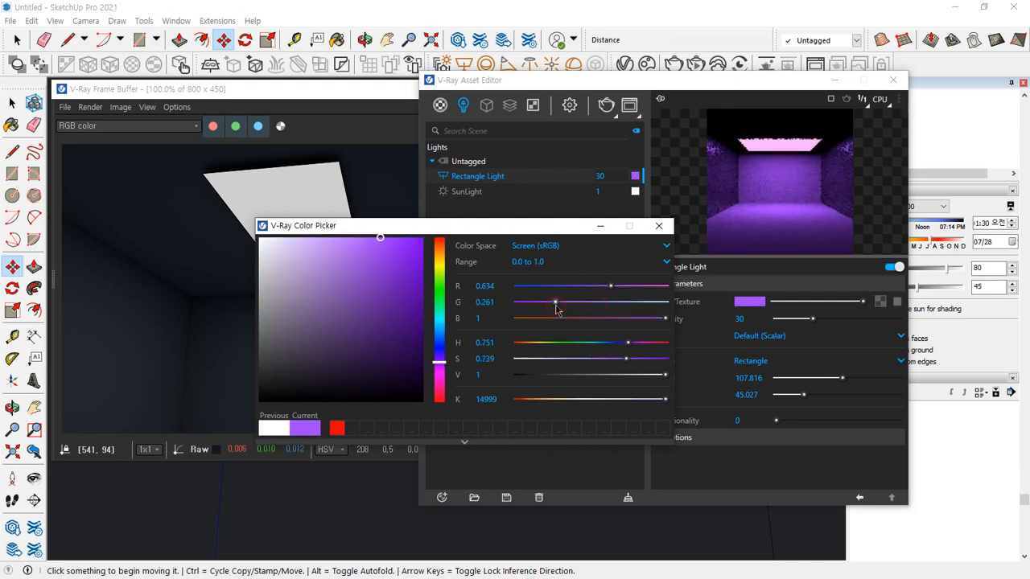
{"action": "left_click", "coordinate": [611, 319]}
{"action": "left_click_drag", "start_coordinate": [612, 316], "coordinate": [679, 290]}
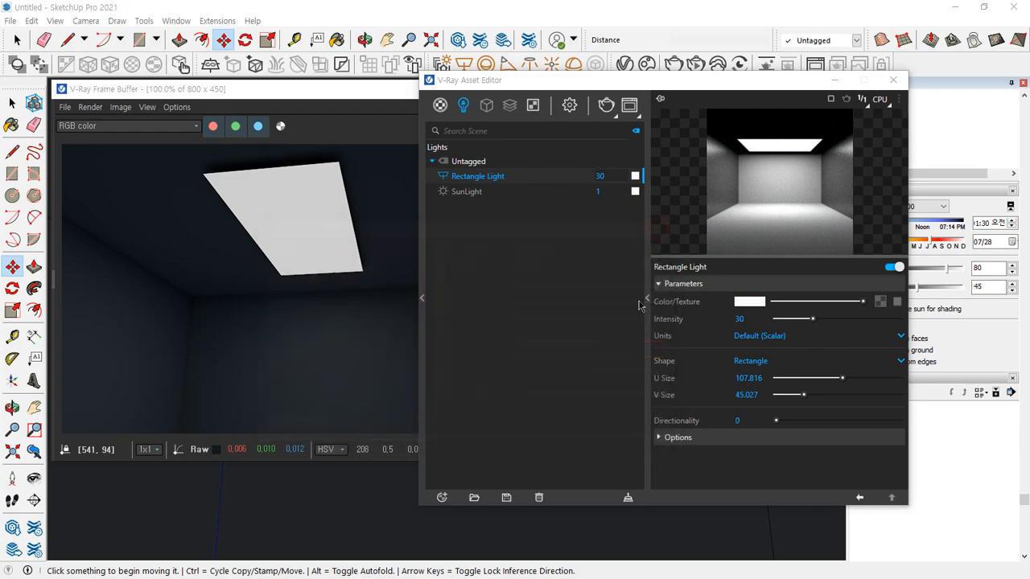
{"action": "left_click", "coordinate": [658, 225]}
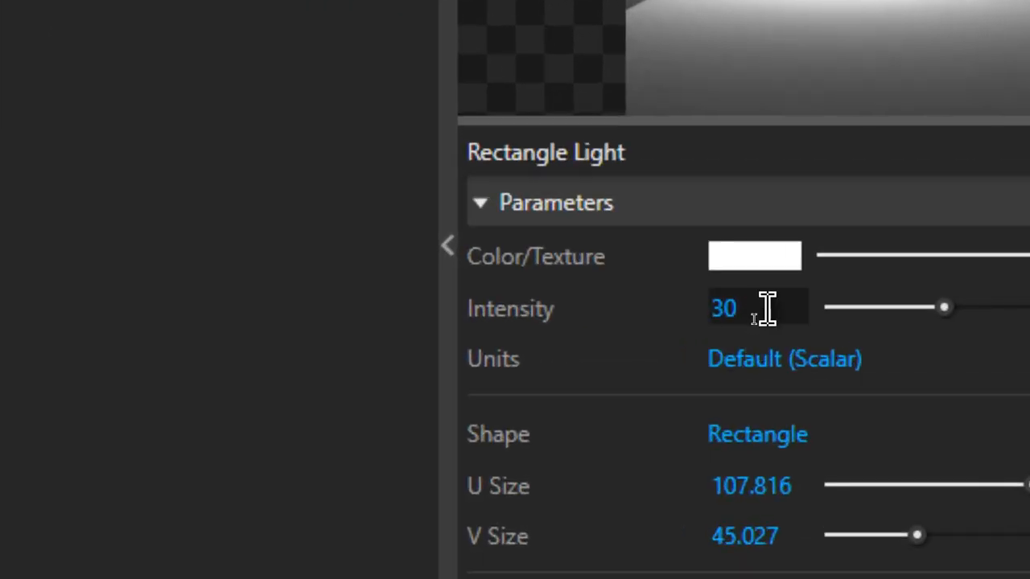
Examine the Rectangle Light's intensity setting and the list of available intensity units
{"action": "left_click", "coordinate": [753, 318]}
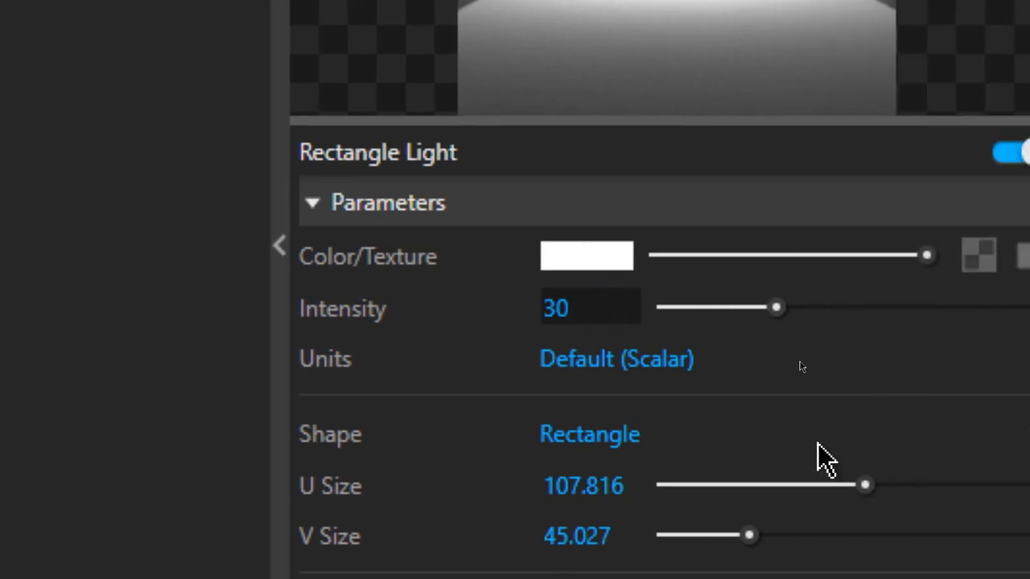
{"action": "left_click", "coordinate": [749, 364]}
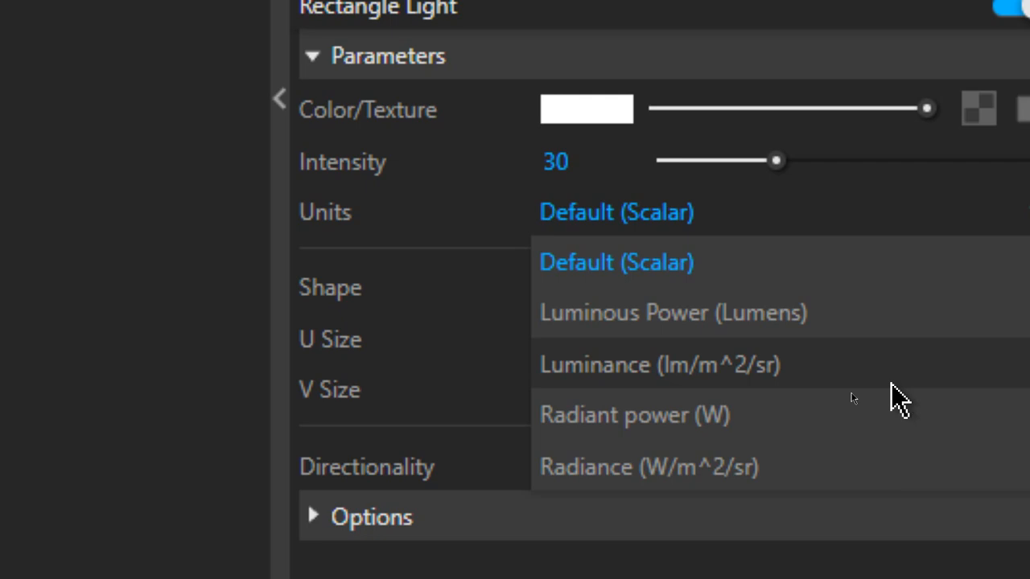
{"action": "scroll", "coordinate": [587, 97], "scroll_direction": "up", "scroll_amount": 3}
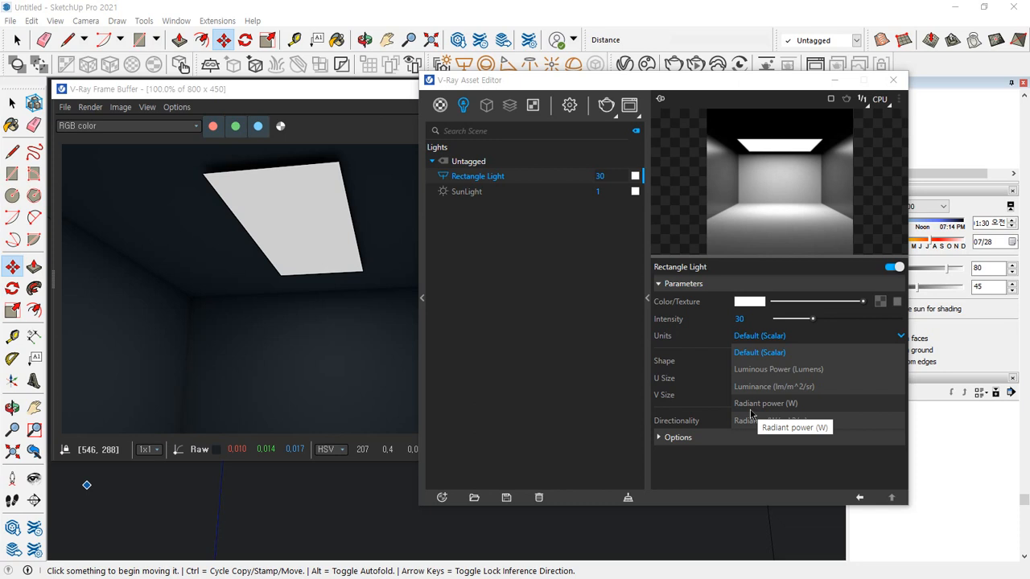
{"action": "mouse_move", "coordinate": [508, 243]}
{"action": "left_mouse_down"}
{"action": "mouse_move", "coordinate": [510, 350]}
{"action": "mouse_move", "coordinate": [632, 342]}
{"action": "mouse_move", "coordinate": [620, 232]}
{"action": "mouse_move", "coordinate": [512, 239]}
{"action": "left_mouse_up"}
{"action": "mouse_move", "coordinate": [299, 298]}
{"action": "left_mouse_down"}
{"action": "mouse_move", "coordinate": [269, 291]}
{"action": "mouse_move", "coordinate": [262, 306]}
{"action": "mouse_move", "coordinate": [493, 268]}
{"action": "mouse_move", "coordinate": [476, 285]}
{"action": "left_mouse_up"}
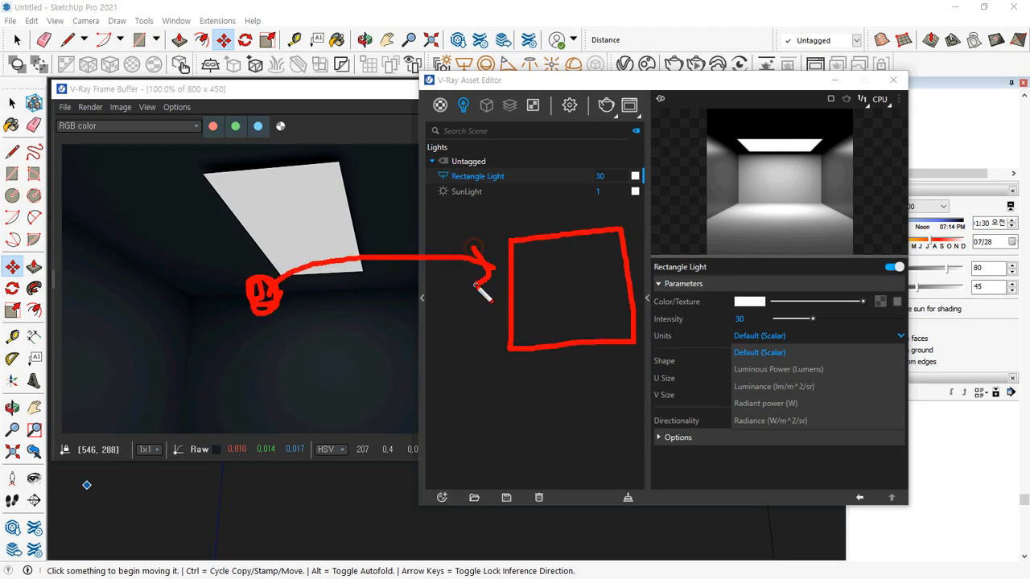
{"action": "left_click_drag", "start_coordinate": [380, 214], "coordinate": [384, 235]}
{"action": "mouse_move", "coordinate": [507, 238]}
{"action": "left_mouse_down"}
{"action": "mouse_move", "coordinate": [508, 351]}
{"action": "mouse_move", "coordinate": [593, 353]}
{"action": "mouse_move", "coordinate": [617, 289]}
{"action": "mouse_move", "coordinate": [613, 232]}
{"action": "mouse_move", "coordinate": [524, 310]}
{"action": "left_mouse_up"}
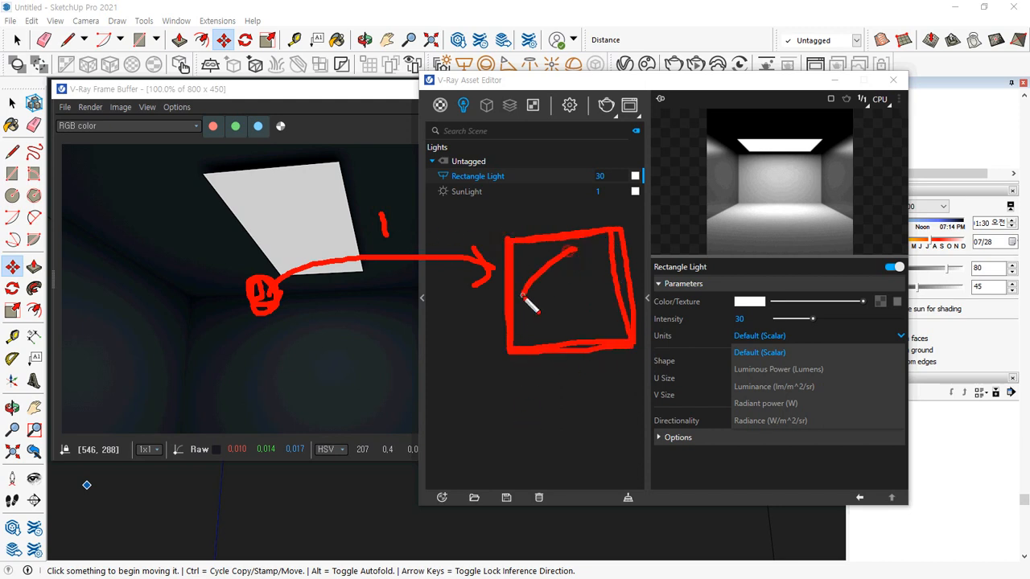
{"action": "left_click_drag", "start_coordinate": [604, 257], "coordinate": [526, 328]}
{"action": "left_click_drag", "start_coordinate": [600, 292], "coordinate": [557, 328]}
{"action": "left_click_drag", "start_coordinate": [608, 309], "coordinate": [558, 347]}
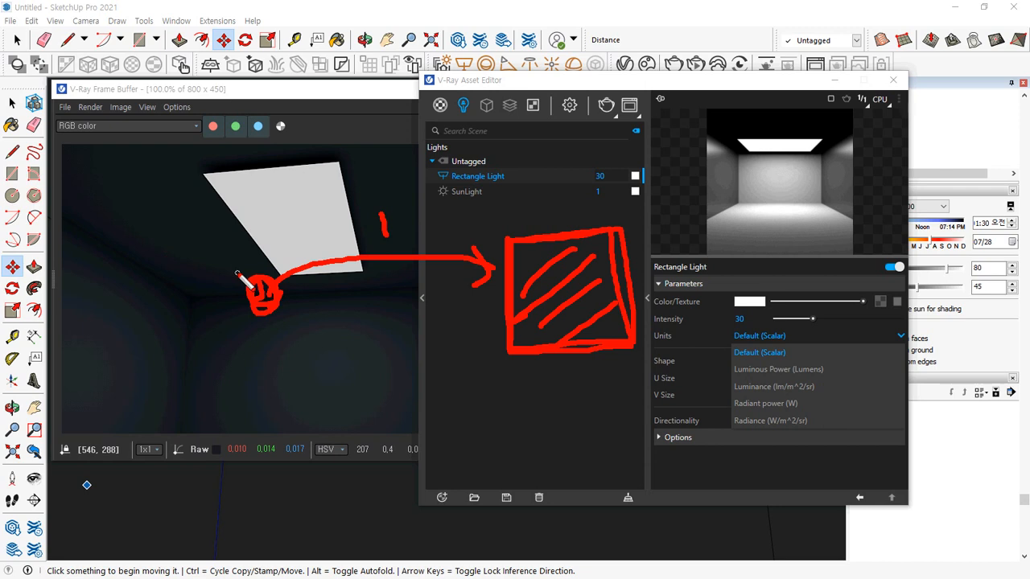
Close the intensity units list without a change and select the Rectangle Light's intensity value for review
{"action": "mouse_move", "coordinate": [277, 301]}
{"action": "left_mouse_down"}
{"action": "mouse_move", "coordinate": [268, 286]}
{"action": "mouse_move", "coordinate": [294, 224]}
{"action": "mouse_move", "coordinate": [286, 242]}
{"action": "left_mouse_up"}
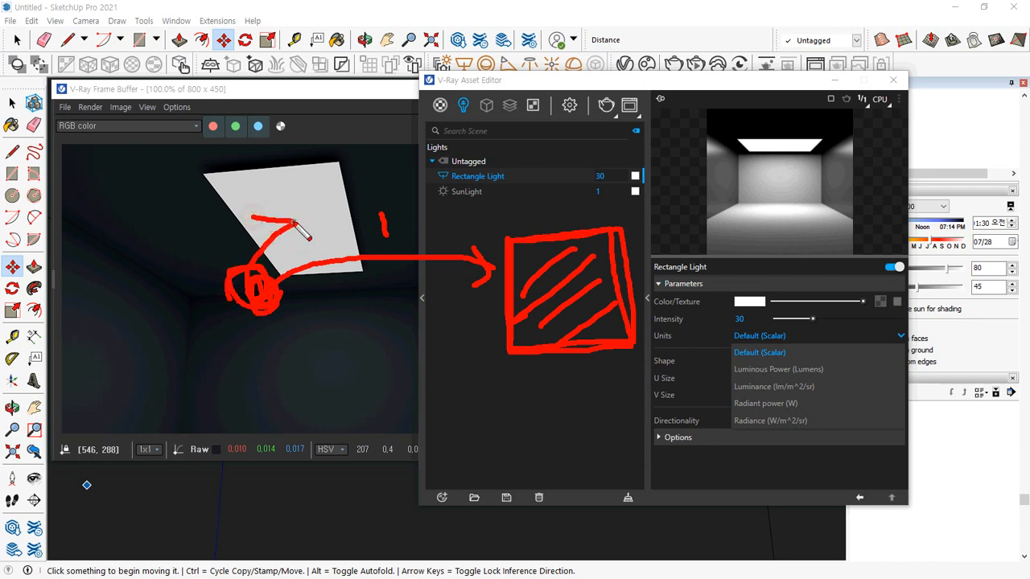
{"action": "mouse_move", "coordinate": [264, 302]}
{"action": "left_mouse_down"}
{"action": "mouse_move", "coordinate": [320, 312]}
{"action": "mouse_move", "coordinate": [323, 351]}
{"action": "left_mouse_up"}
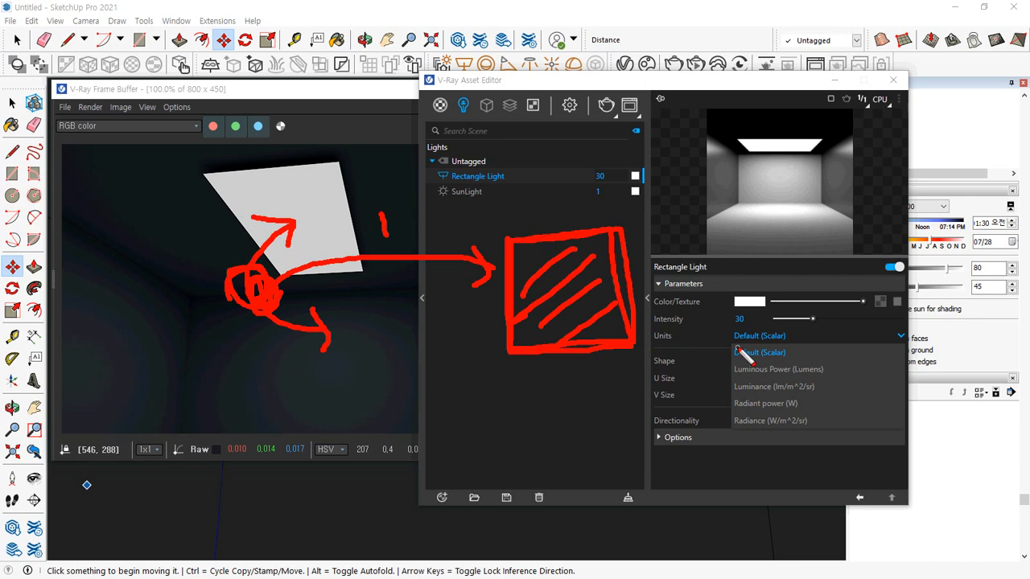
{"action": "key", "text": "Escape"}
{"action": "left_click", "coordinate": [749, 319]}
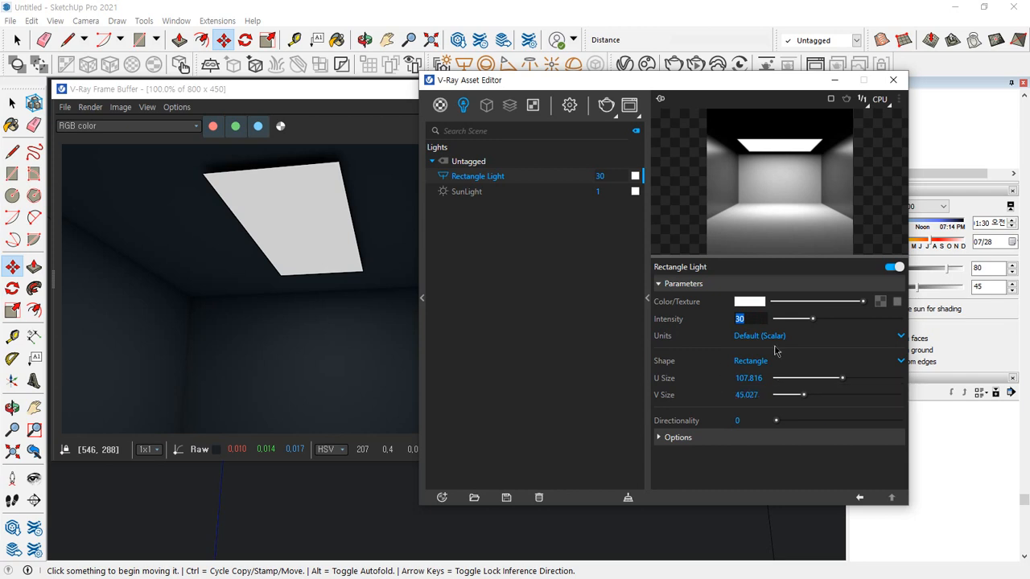
{"action": "left_click_drag", "start_coordinate": [764, 329], "coordinate": [731, 332]}
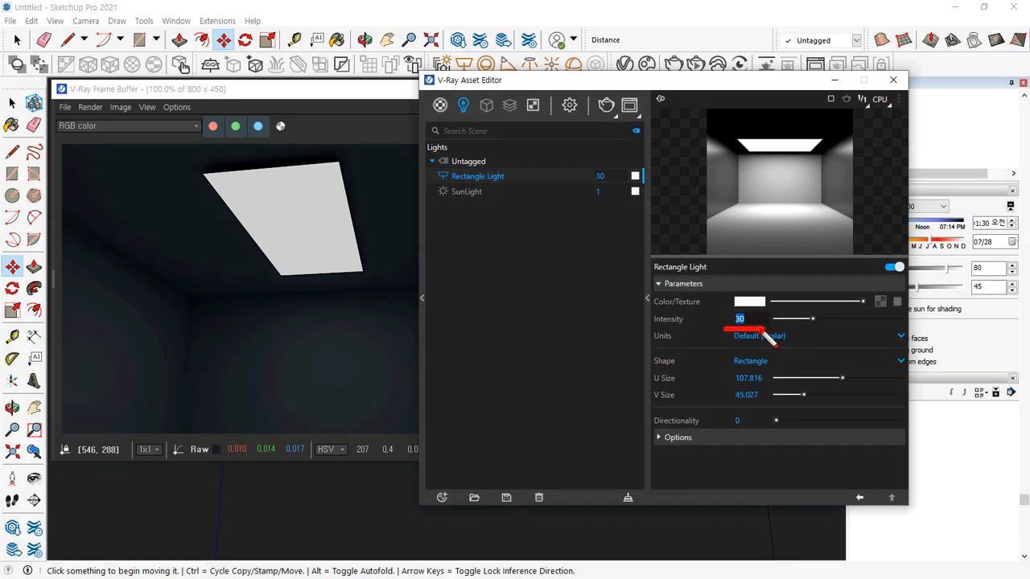
{"action": "left_click_drag", "start_coordinate": [652, 331], "coordinate": [778, 332]}
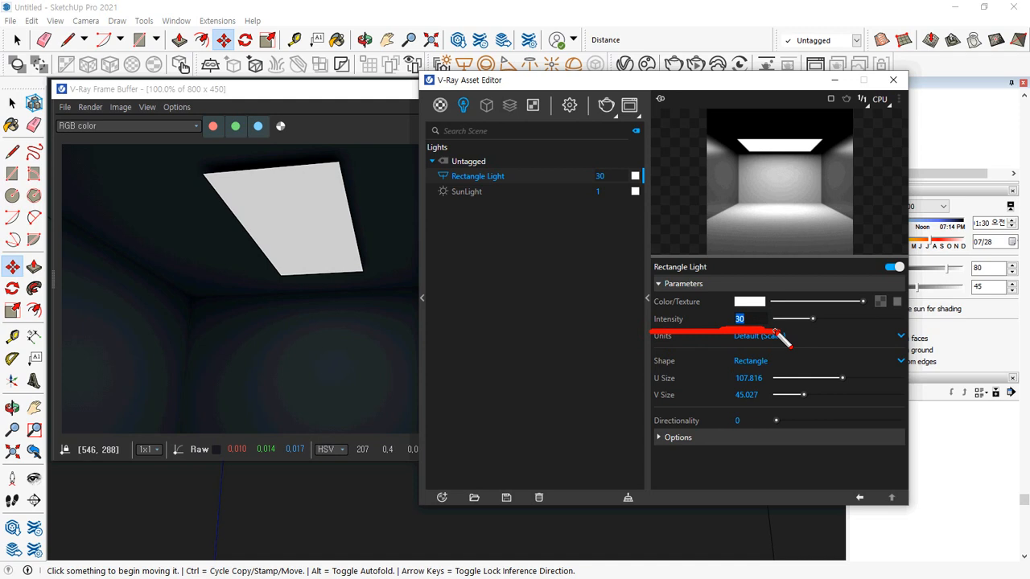
Open the V-Ray render settings and set Film Sensitivity (ISO) to 400 in the Advanced Camera Parameters
{"action": "left_click", "coordinate": [439, 105]}
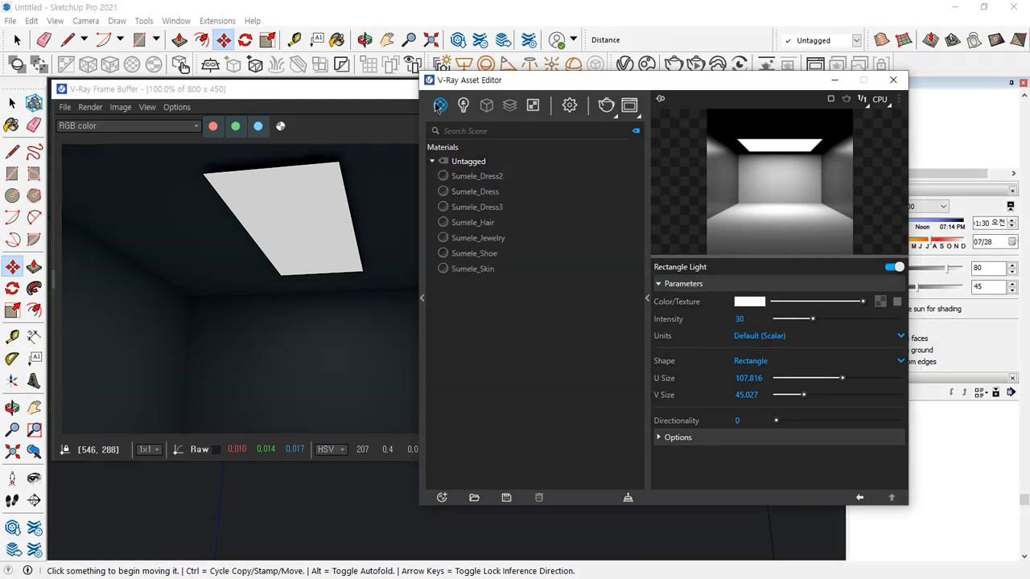
{"action": "left_click", "coordinate": [569, 105]}
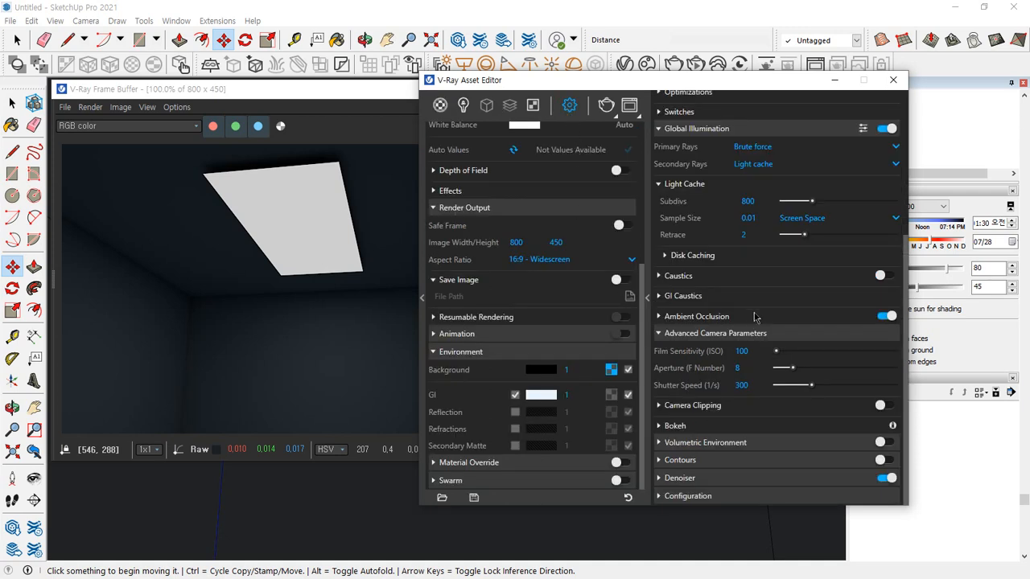
{"action": "scroll", "coordinate": [743, 307], "scroll_direction": "up", "scroll_amount": 3}
{"action": "scroll", "coordinate": [743, 307], "scroll_direction": "down", "scroll_amount": 3}
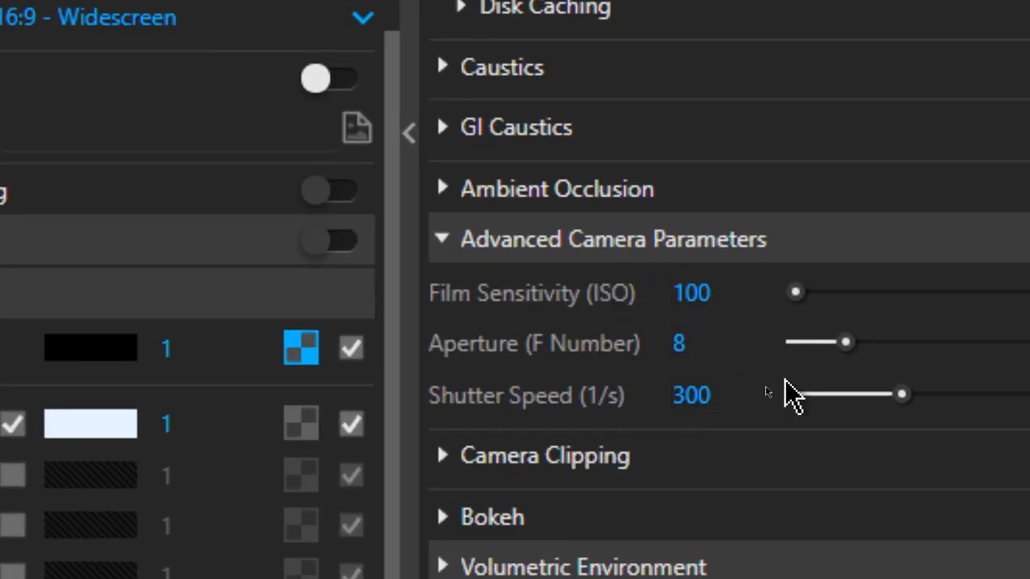
{"action": "left_click", "coordinate": [706, 292]}
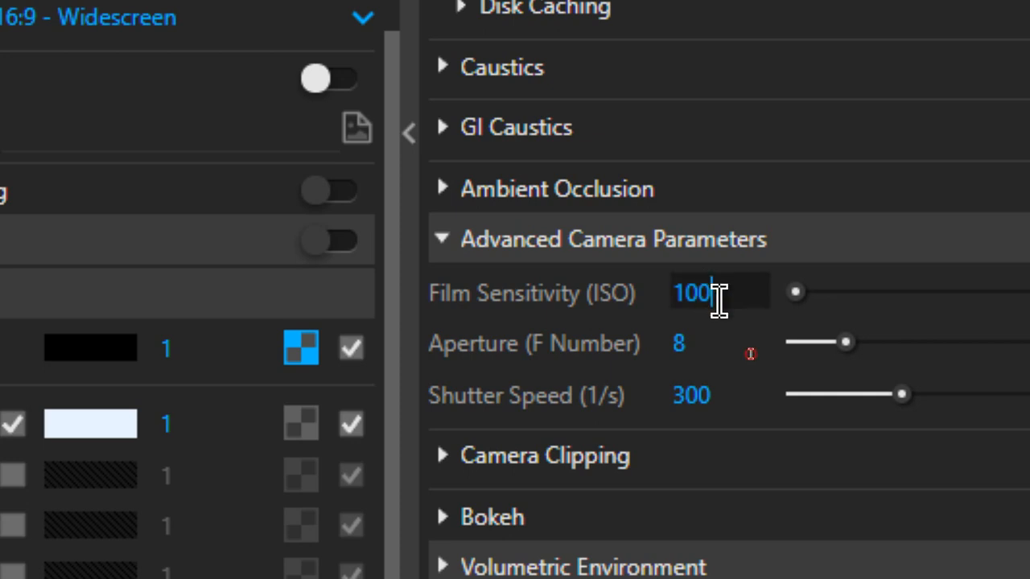
{"action": "left_click_drag", "start_coordinate": [719, 295], "coordinate": [673, 294]}
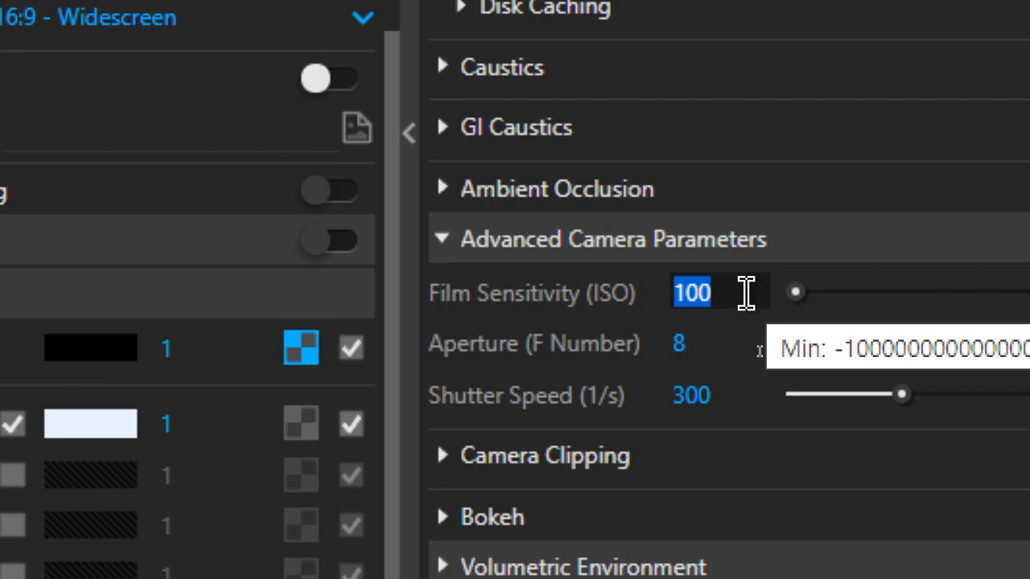
{"action": "type", "text": "400"}
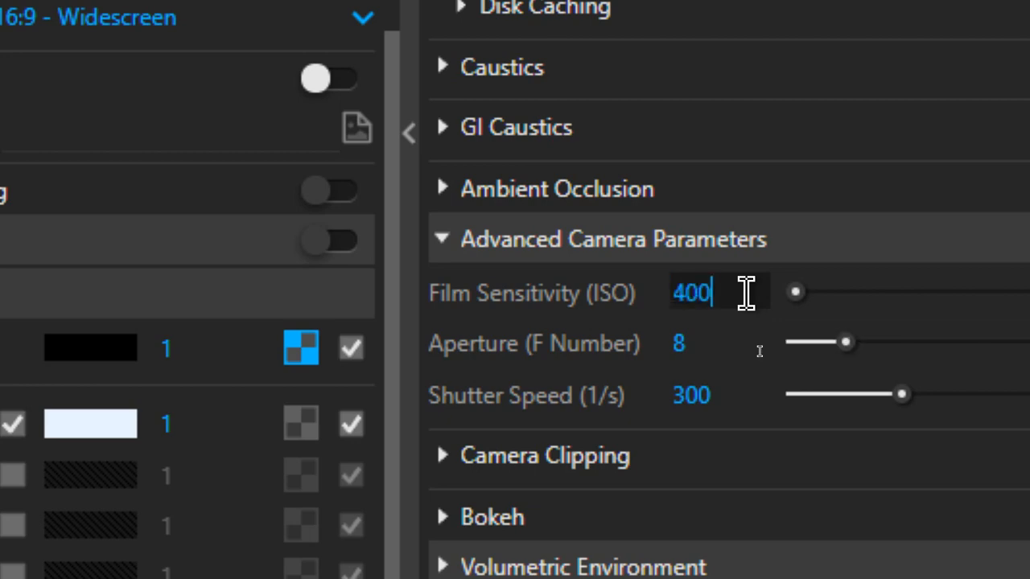
{"action": "key", "text": "Return"}
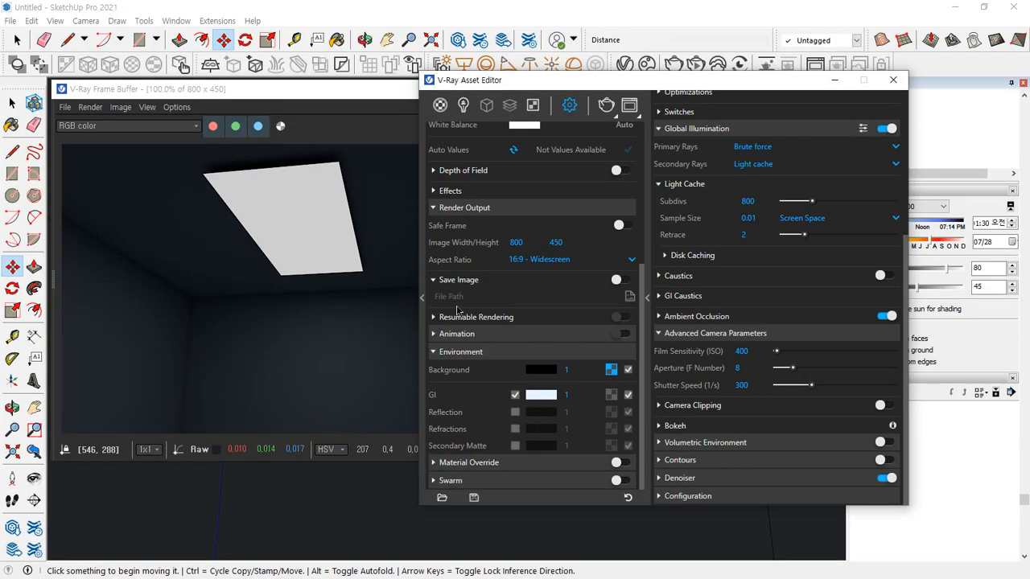
Enable region rendering in the frame buffer and render a tall region crossing the ceiling light's edge and the back wall
{"action": "left_click", "coordinate": [346, 94]}
{"action": "left_click", "coordinate": [502, 127]}
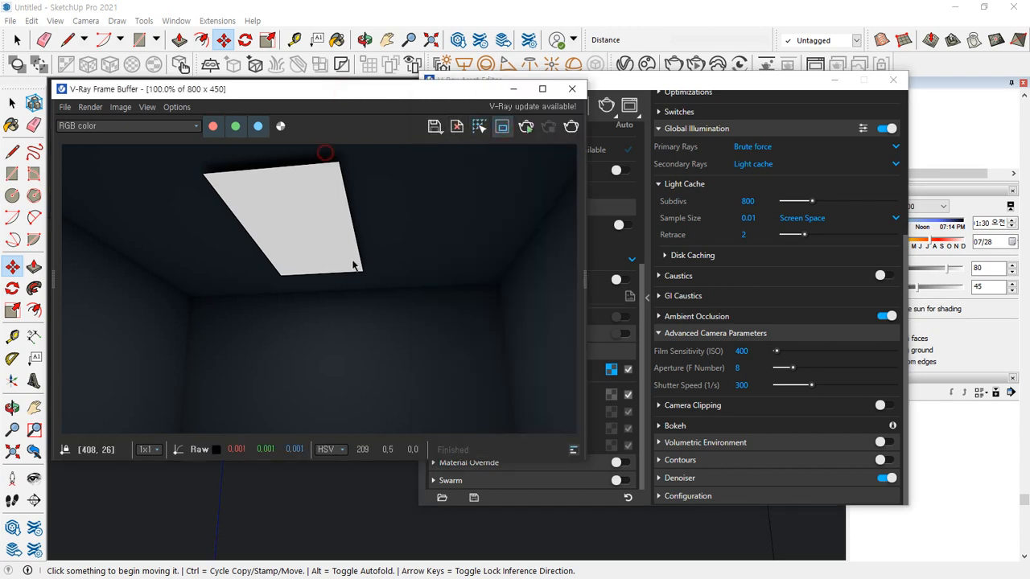
{"action": "left_click_drag", "start_coordinate": [323, 152], "coordinate": [467, 432]}
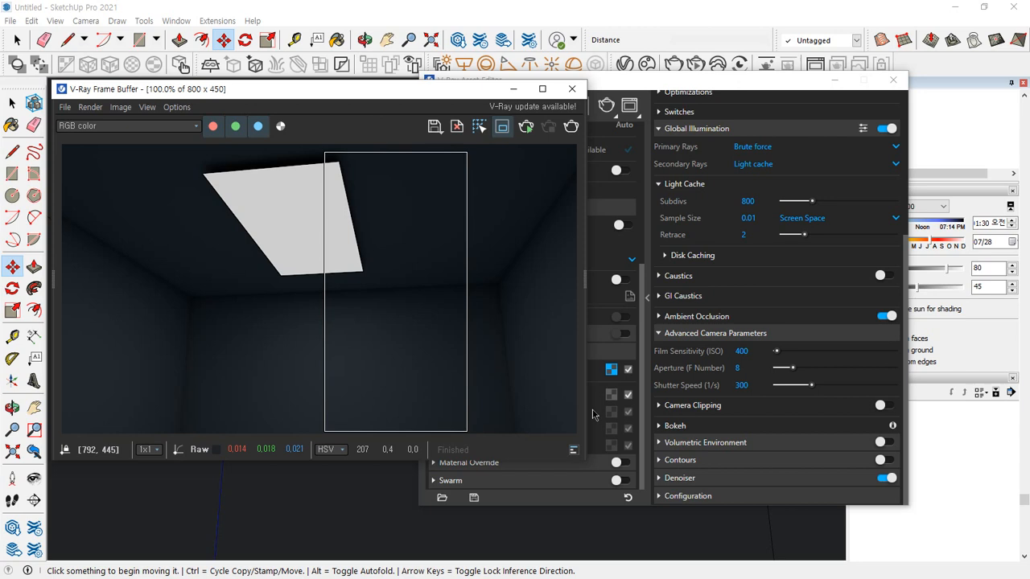
{"action": "left_click", "coordinate": [570, 126]}
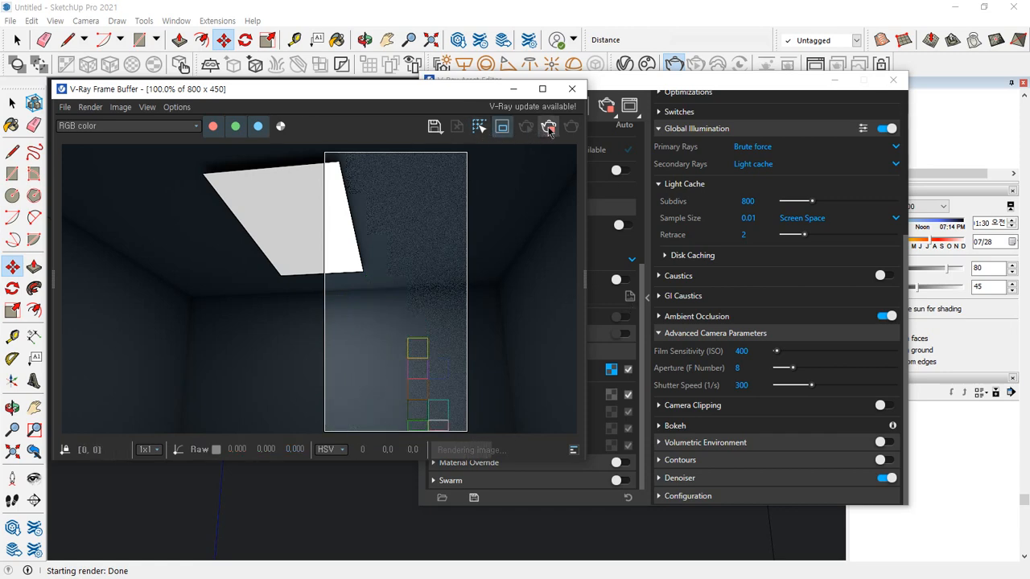
Set the Aperture (F Number) to 1 and render a region of about 345 by 225 pixels over the back wall
{"action": "left_click", "coordinate": [740, 367]}
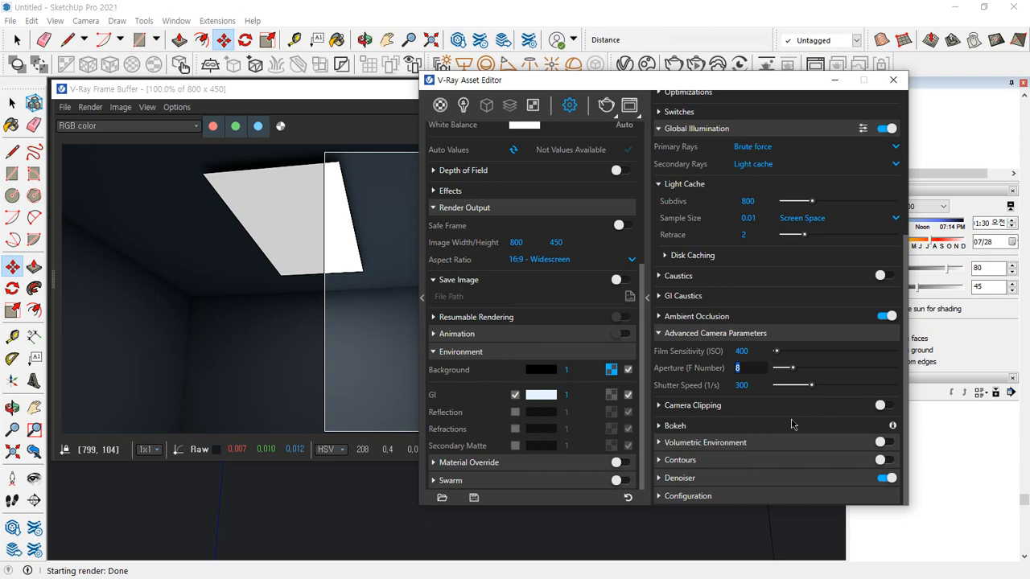
{"action": "left_click", "coordinate": [756, 376]}
{"action": "double_click", "coordinate": [760, 365]}
{"action": "left_click", "coordinate": [333, 184]}
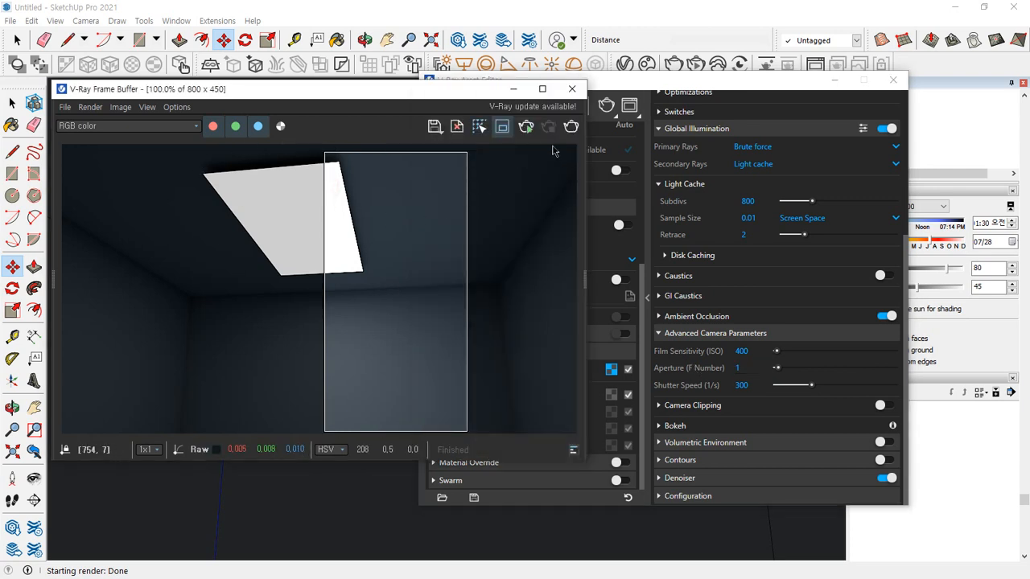
{"action": "left_click_drag", "start_coordinate": [296, 288], "coordinate": [522, 438]}
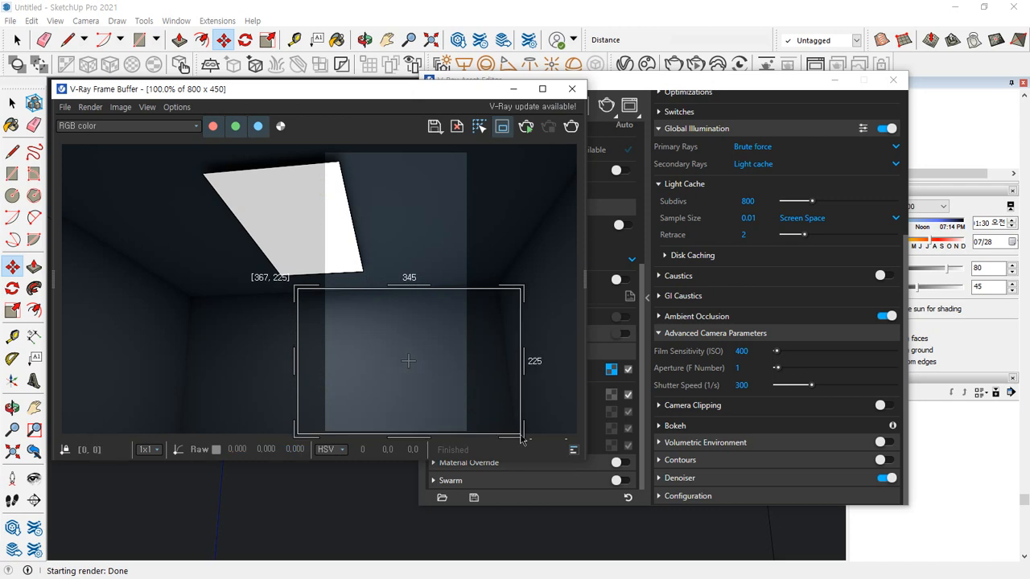
{"action": "left_click", "coordinate": [570, 126]}
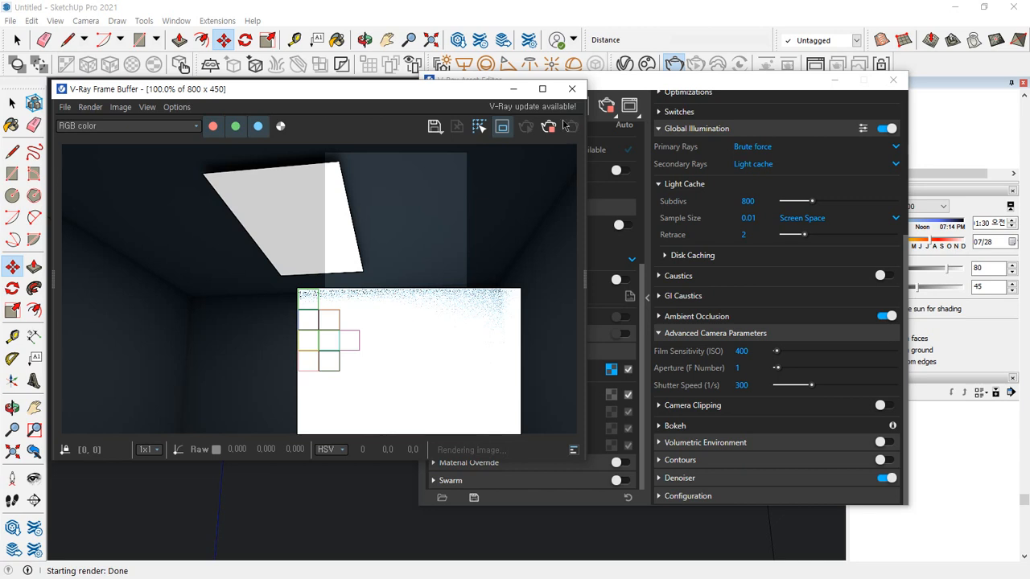
Set the Aperture (F Number) to 4 and render the back wall region again
{"action": "left_click", "coordinate": [737, 368]}
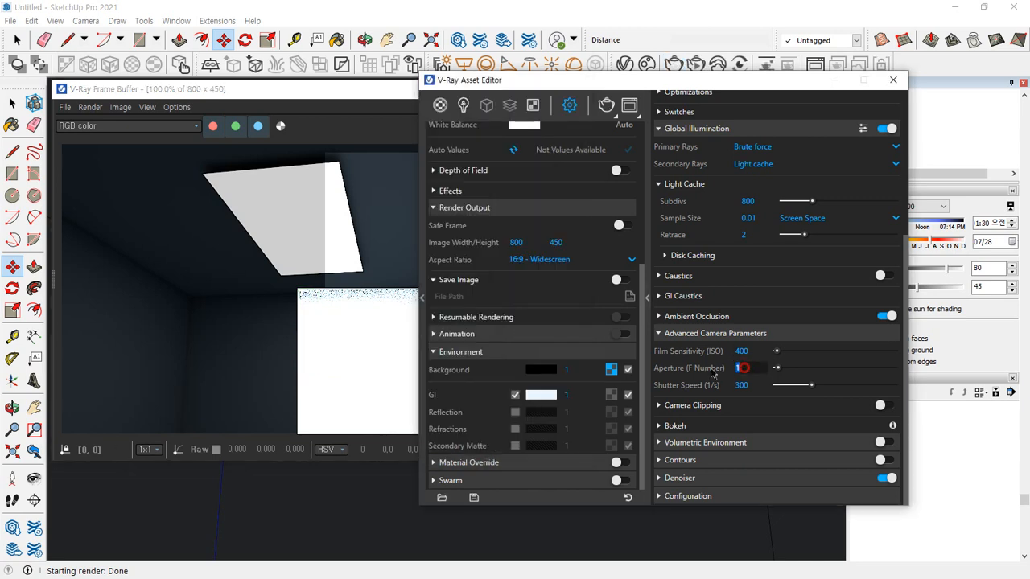
{"action": "type", "text": "8"}
{"action": "key", "text": "Return"}
{"action": "left_click", "coordinate": [606, 105]}
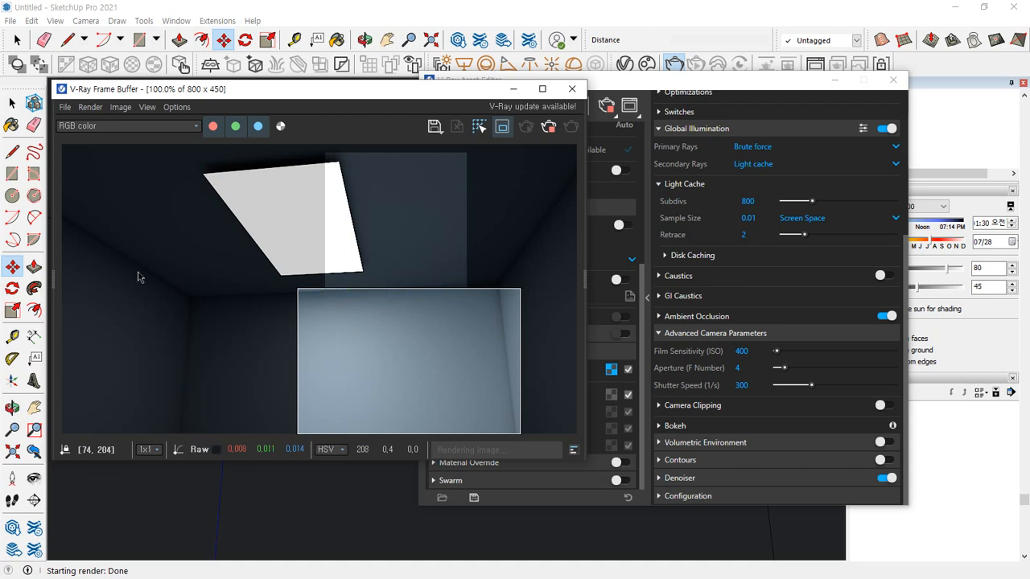
Set the camera's Shutter Speed (1/s) to 150
{"action": "double_click", "coordinate": [745, 385]}
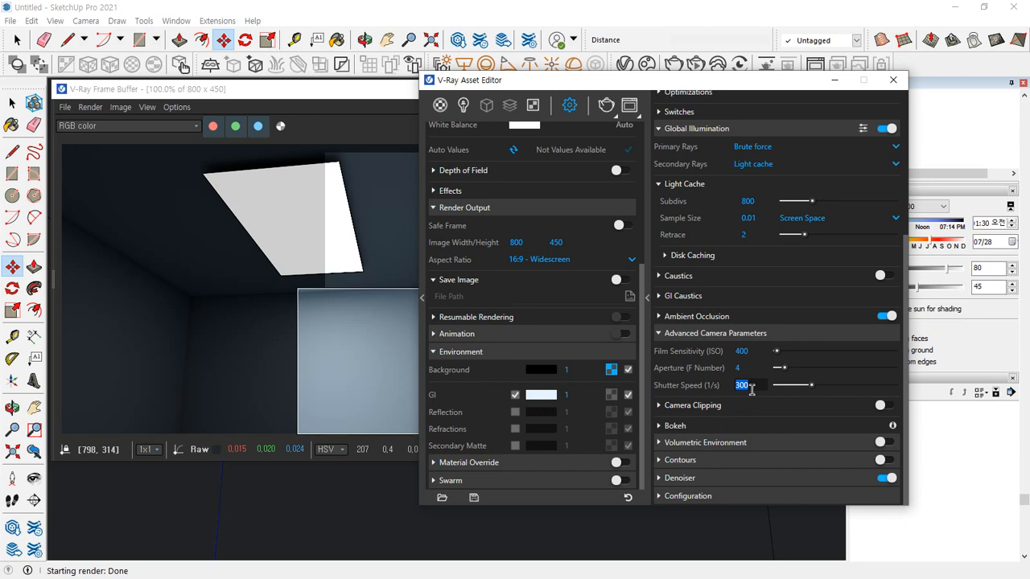
{"action": "mouse_move", "coordinate": [716, 392]}
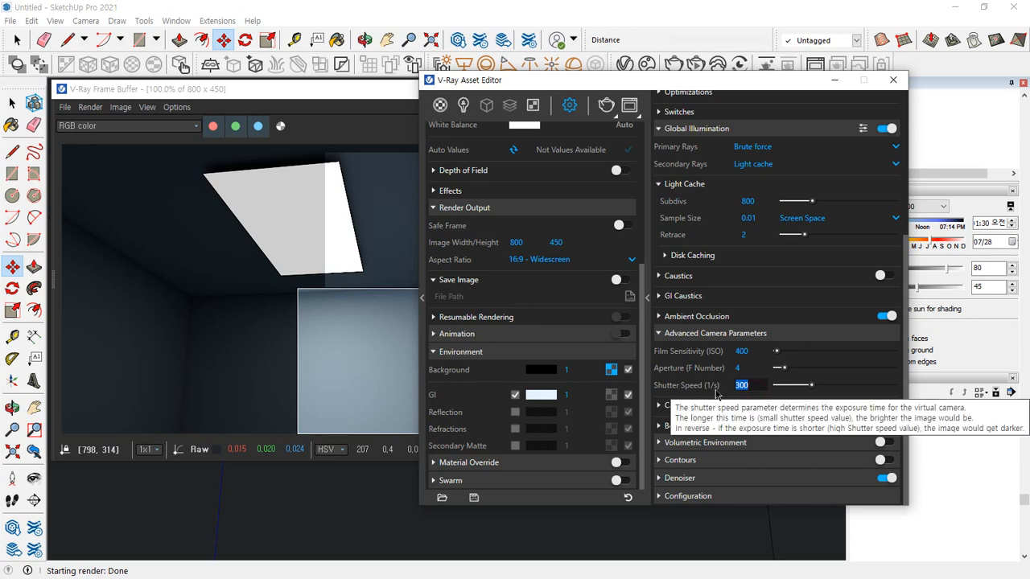
{"action": "type", "text": "150"}
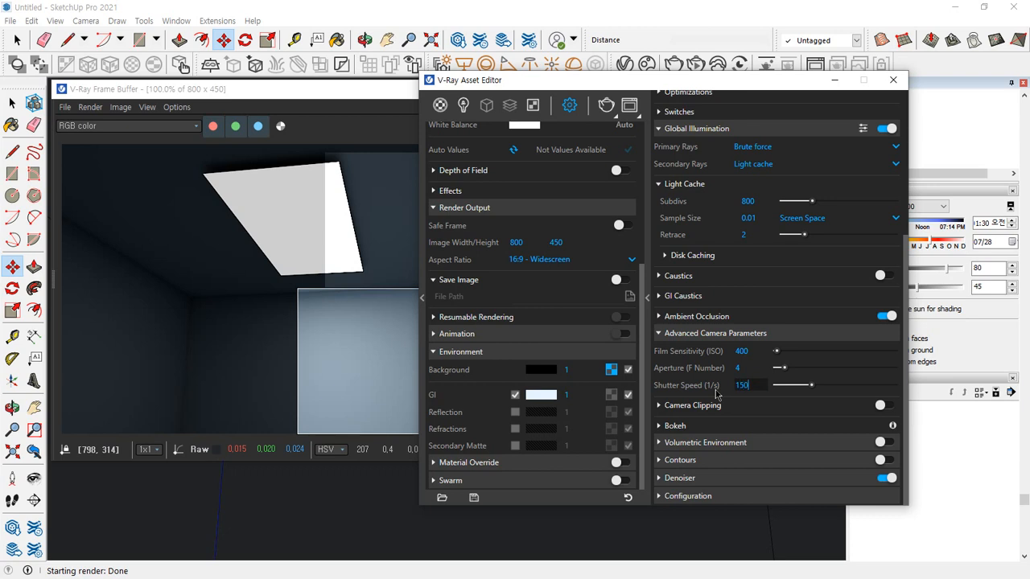
{"action": "key", "text": "Return"}
Draw a new render region across the ceiling light's lower edge and back wall, shorten it vertically, and render it
{"action": "left_click", "coordinate": [264, 325]}
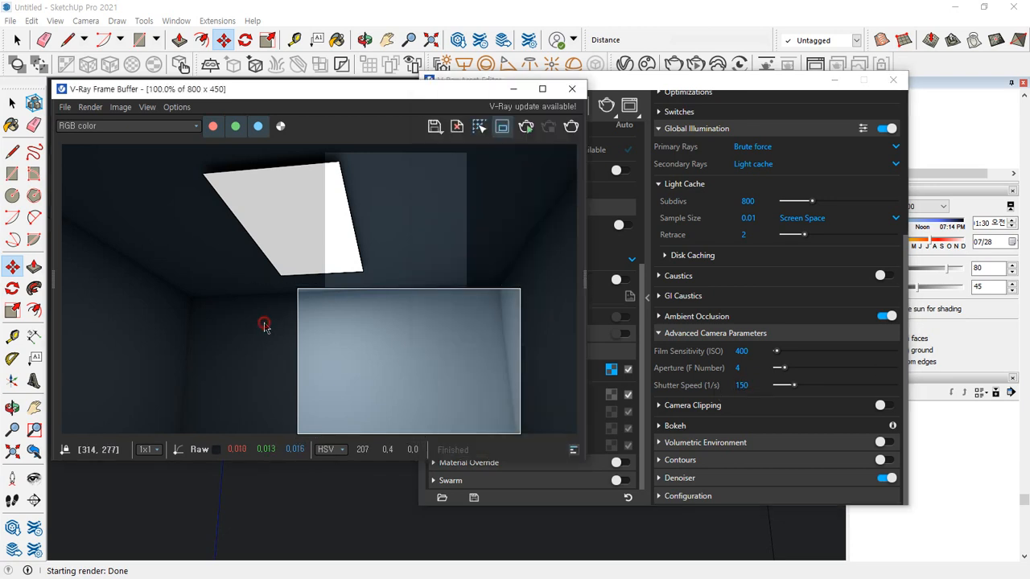
{"action": "left_click_drag", "start_coordinate": [212, 219], "coordinate": [366, 438]}
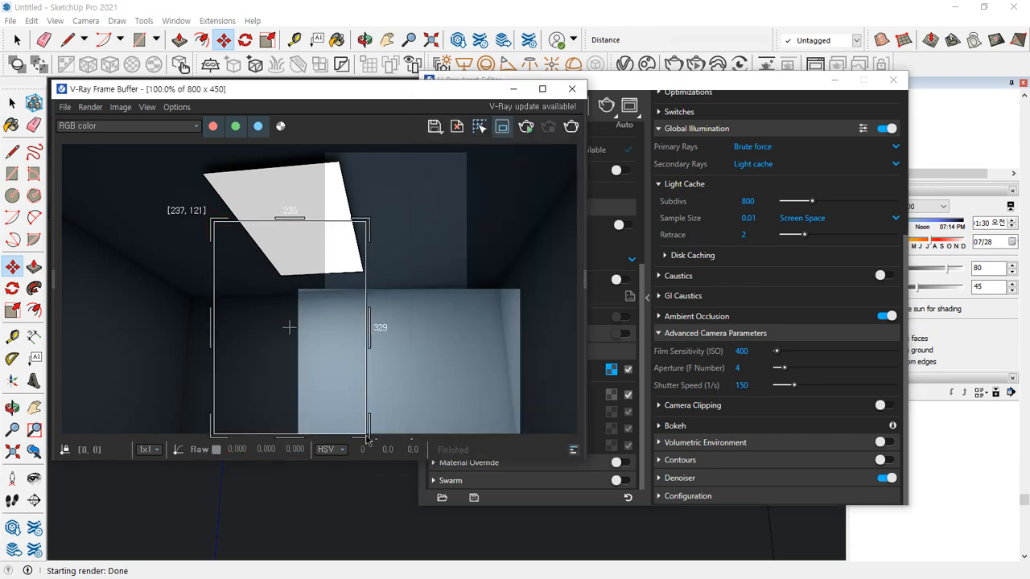
{"action": "left_click_drag", "start_coordinate": [292, 218], "coordinate": [296, 267]}
{"action": "left_click_drag", "start_coordinate": [291, 437], "coordinate": [296, 375]}
{"action": "left_click", "coordinate": [568, 127]}
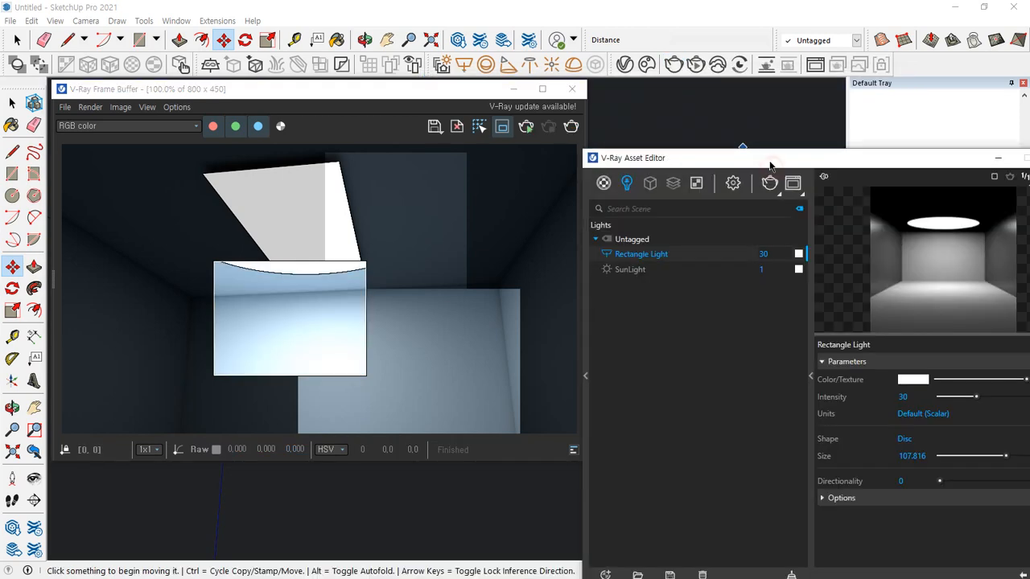
Close the frame buffer and reduce the disc-shaped Rectangle Light's size to about 19.8
{"action": "left_click_drag", "start_coordinate": [770, 166], "coordinate": [622, 109]}
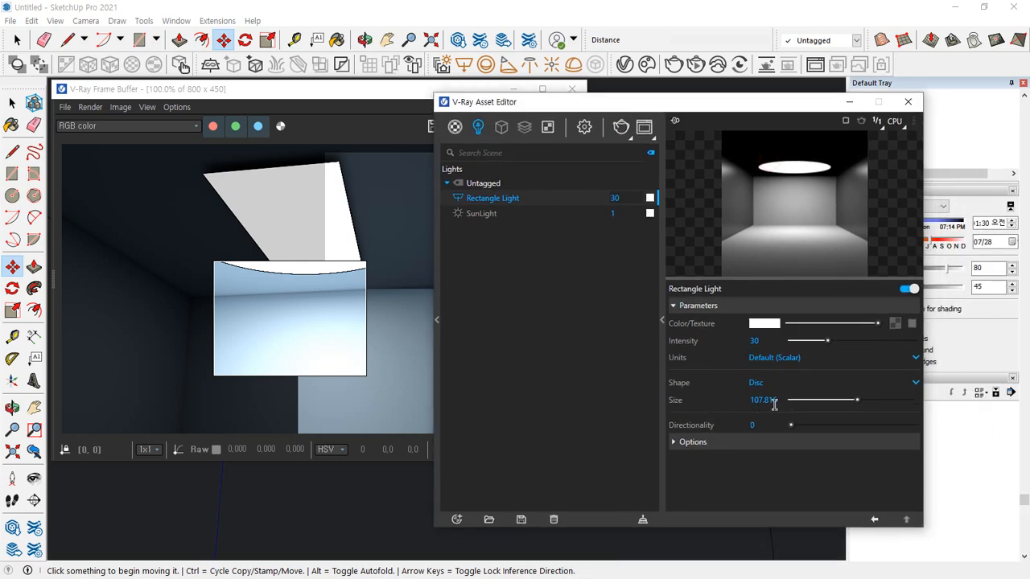
{"action": "left_click_drag", "start_coordinate": [857, 400], "coordinate": [834, 400]}
{"action": "left_click", "coordinate": [571, 89]}
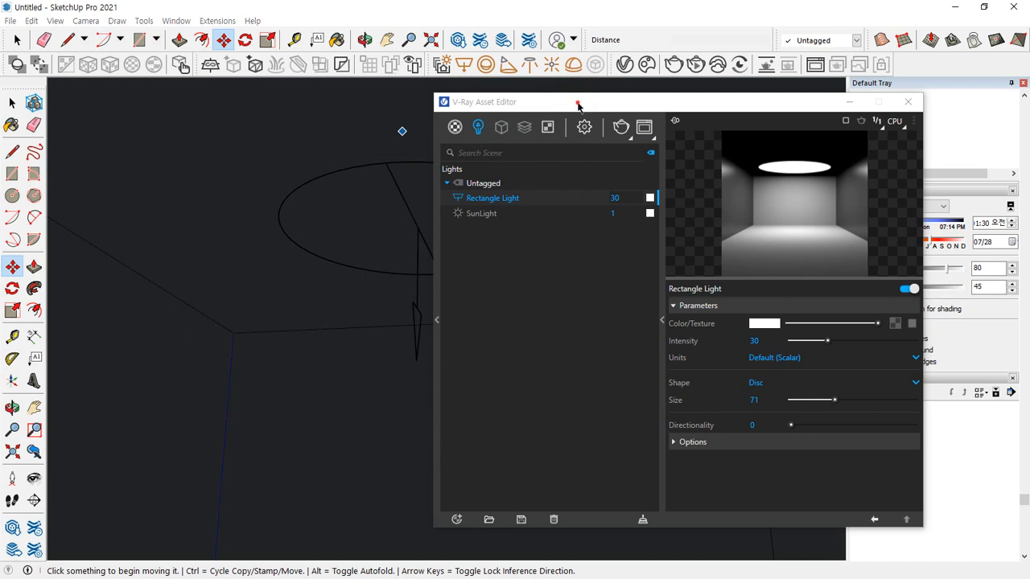
{"action": "left_click_drag", "start_coordinate": [577, 105], "coordinate": [638, 104]}
{"action": "left_click_drag", "start_coordinate": [895, 400], "coordinate": [873, 400]}
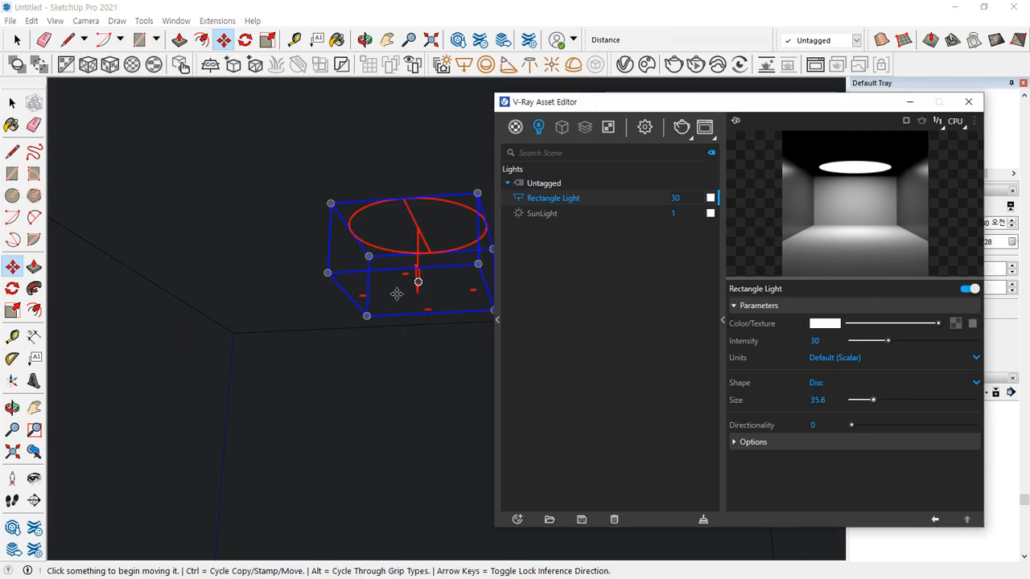
{"action": "left_click", "coordinate": [418, 266]}
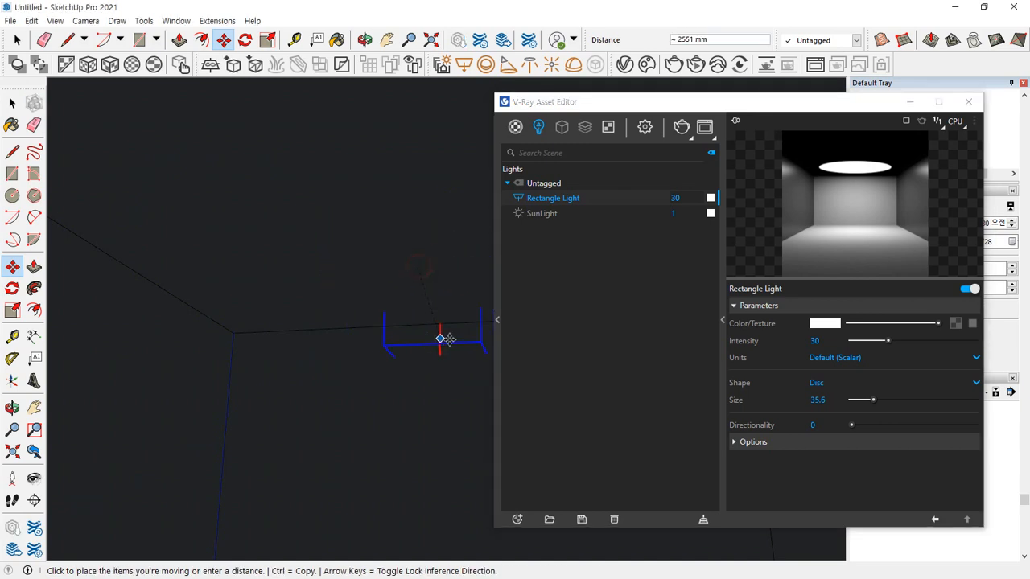
{"action": "key", "text": "Escape"}
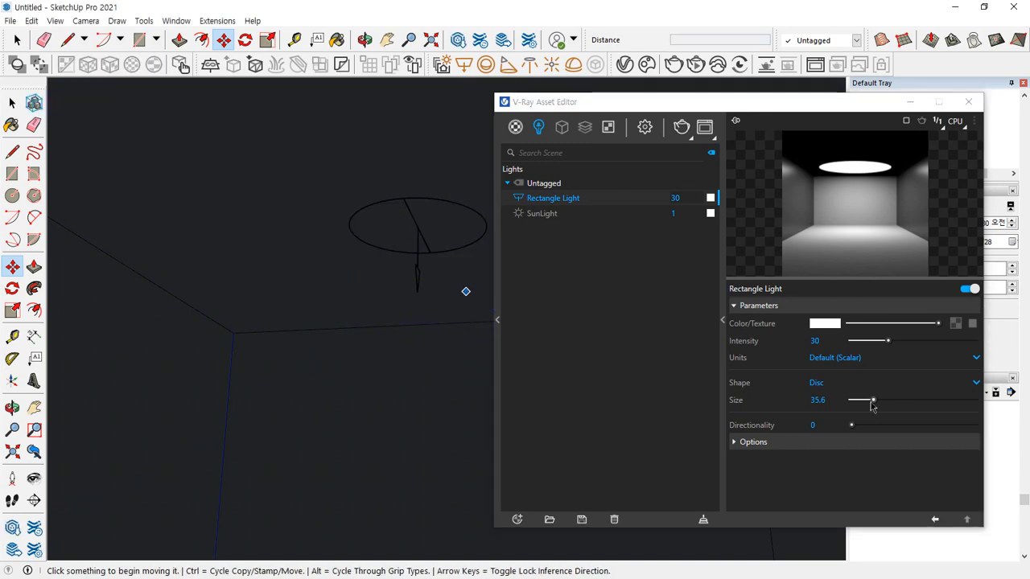
{"action": "mouse_move", "coordinate": [873, 401]}
{"action": "left_mouse_down"}
{"action": "mouse_move", "coordinate": [855, 400]}
{"action": "mouse_move", "coordinate": [904, 400]}
{"action": "mouse_move", "coordinate": [863, 402]}
{"action": "left_mouse_up"}
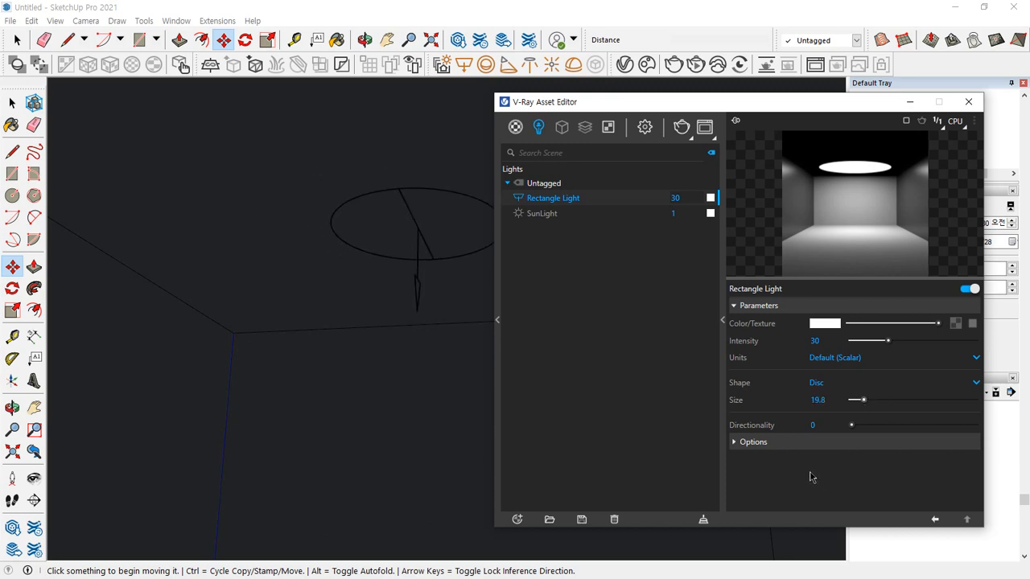
Expand the Rectangle Light's Options section and start a new render of the region
{"action": "left_click", "coordinate": [754, 441]}
{"action": "scroll", "coordinate": [760, 418], "scroll_direction": "down", "scroll_amount": 3}
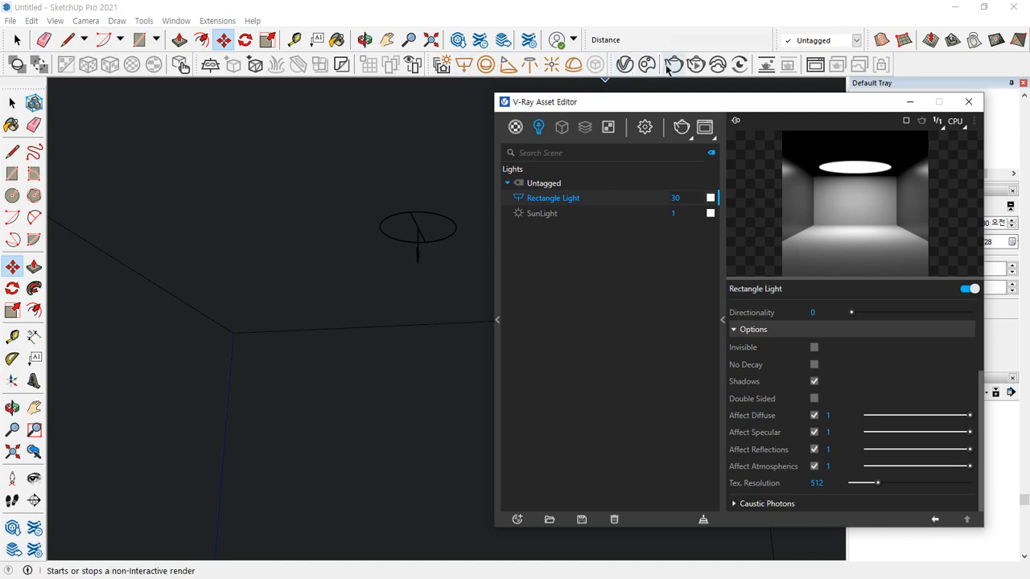
{"action": "left_click", "coordinate": [675, 68]}
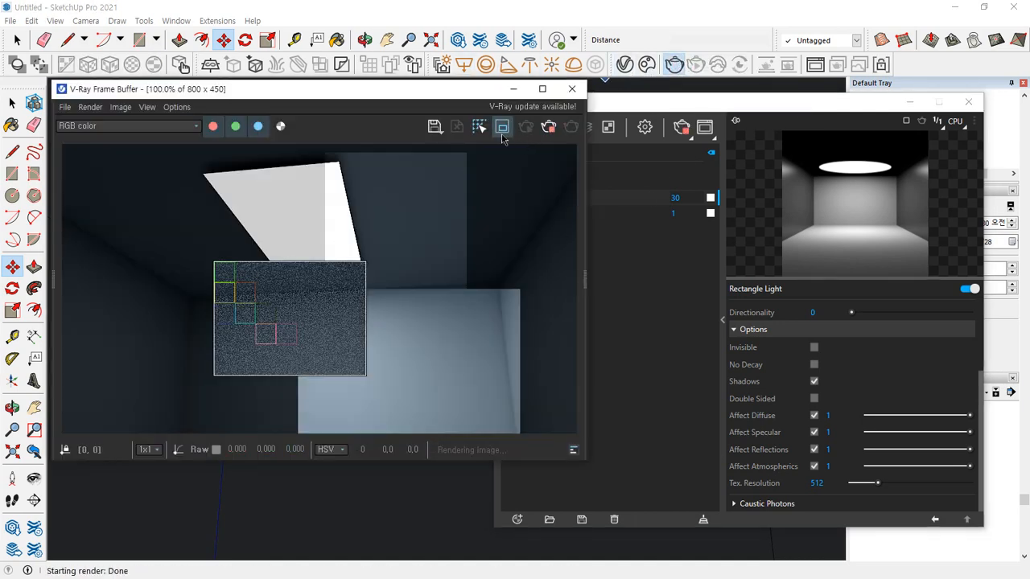
Stop the region render, turn off the render region, and render the full frame
{"action": "left_click", "coordinate": [548, 126]}
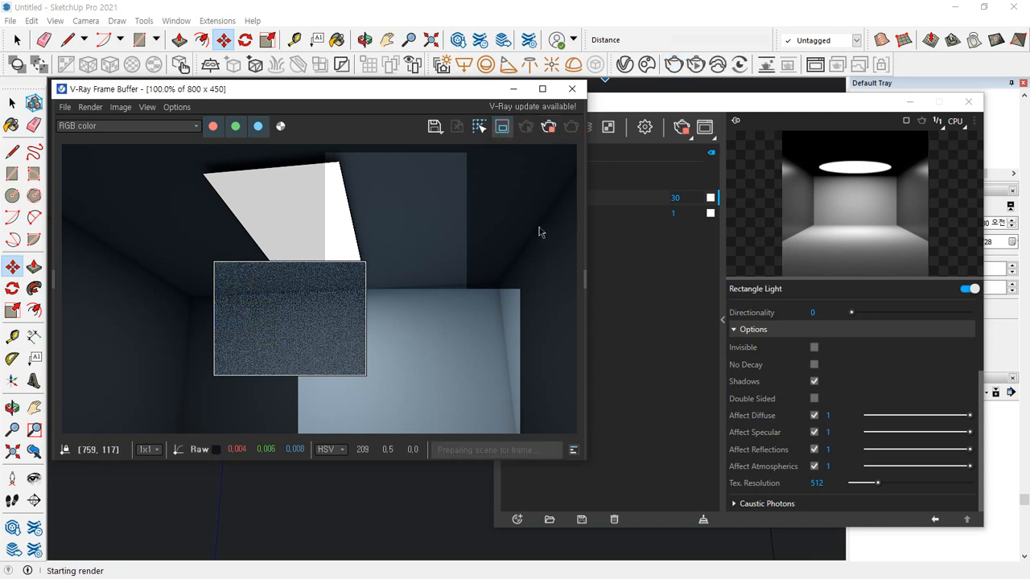
{"action": "left_click", "coordinate": [547, 129]}
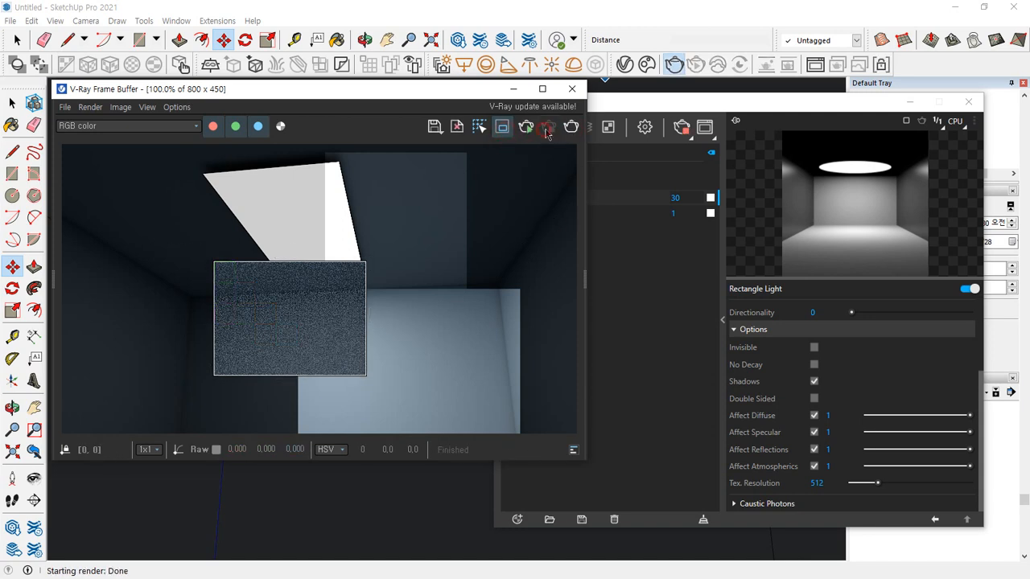
{"action": "left_click", "coordinate": [502, 126]}
{"action": "left_click", "coordinate": [570, 126]}
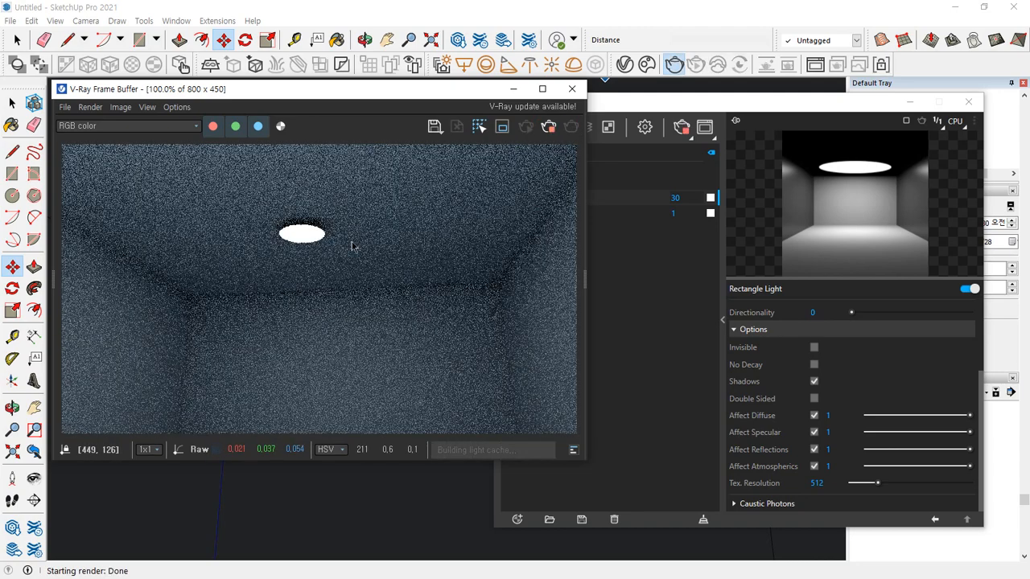
{"action": "mouse_move", "coordinate": [309, 197]}
{"action": "left_mouse_down"}
{"action": "mouse_move", "coordinate": [282, 280]}
{"action": "mouse_move", "coordinate": [313, 198]}
{"action": "left_mouse_up"}
{"action": "key", "text": "Escape"}
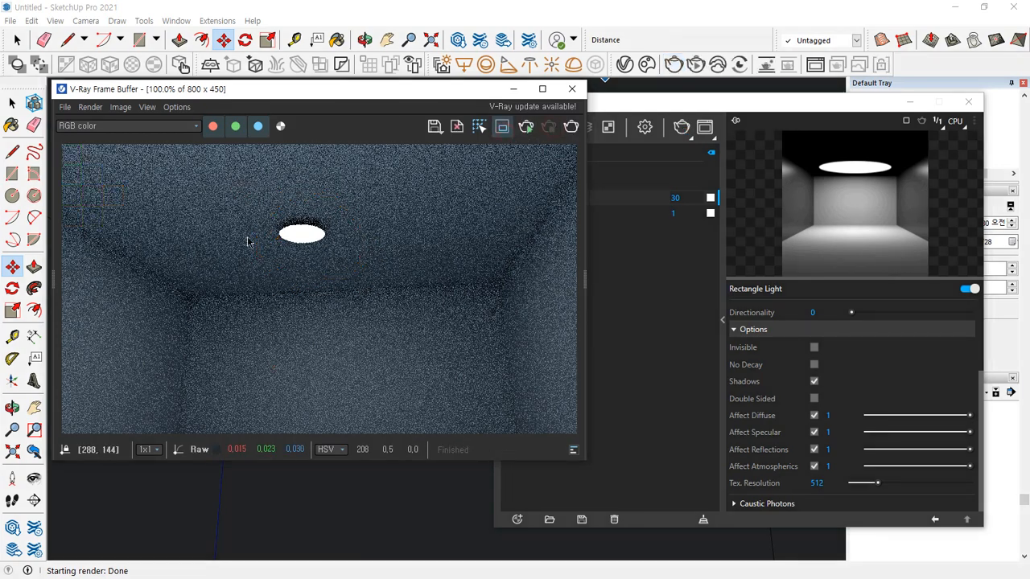
Draw a render region of about 222 × 122 pixels around the ceiling light and render it
{"action": "left_click_drag", "start_coordinate": [241, 203], "coordinate": [385, 284]}
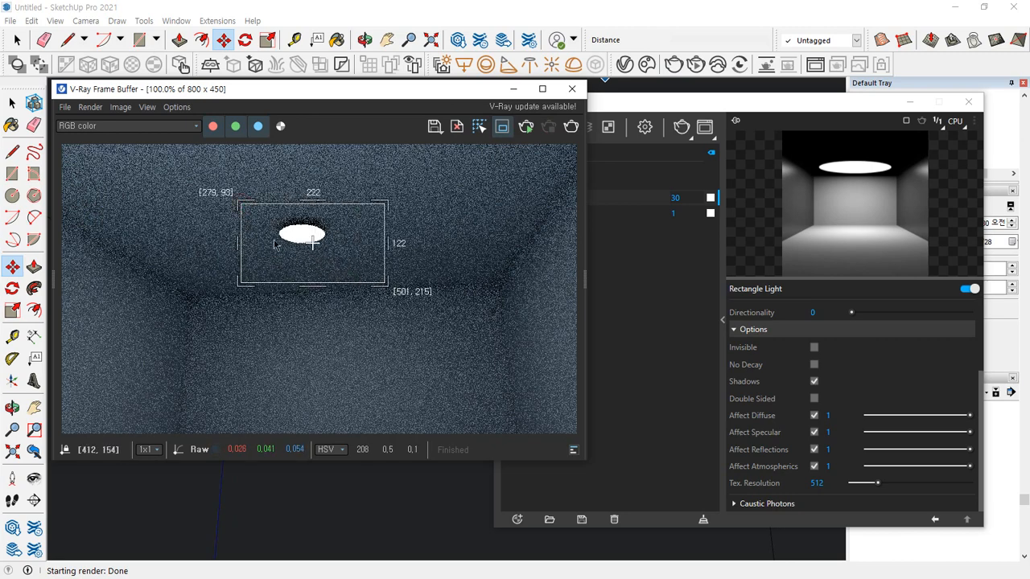
{"action": "left_click", "coordinate": [571, 126]}
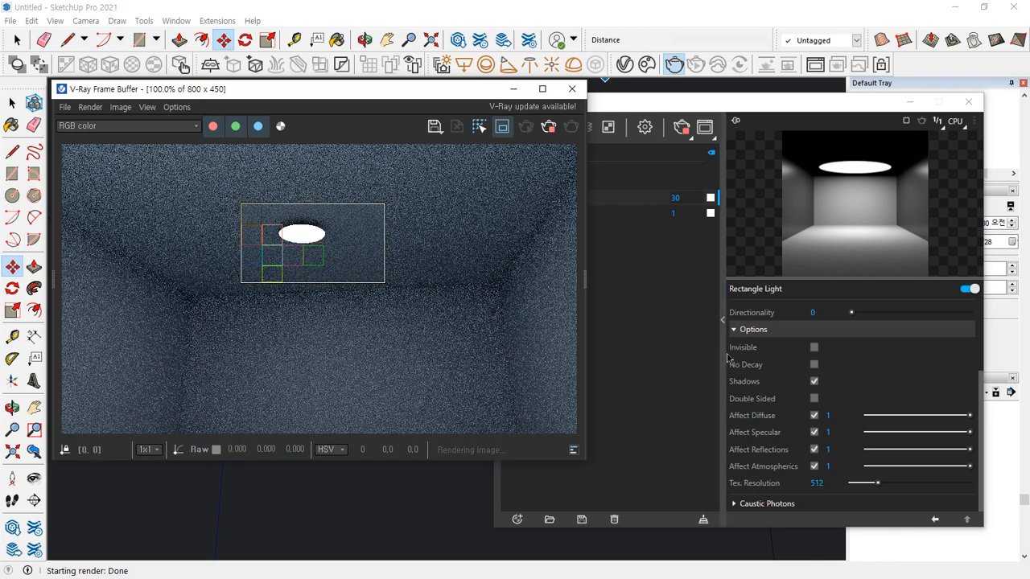
Test the region render with the Rectangle Light's Invisible option enabled, and turn Invisible back off
{"action": "left_click", "coordinate": [814, 348]}
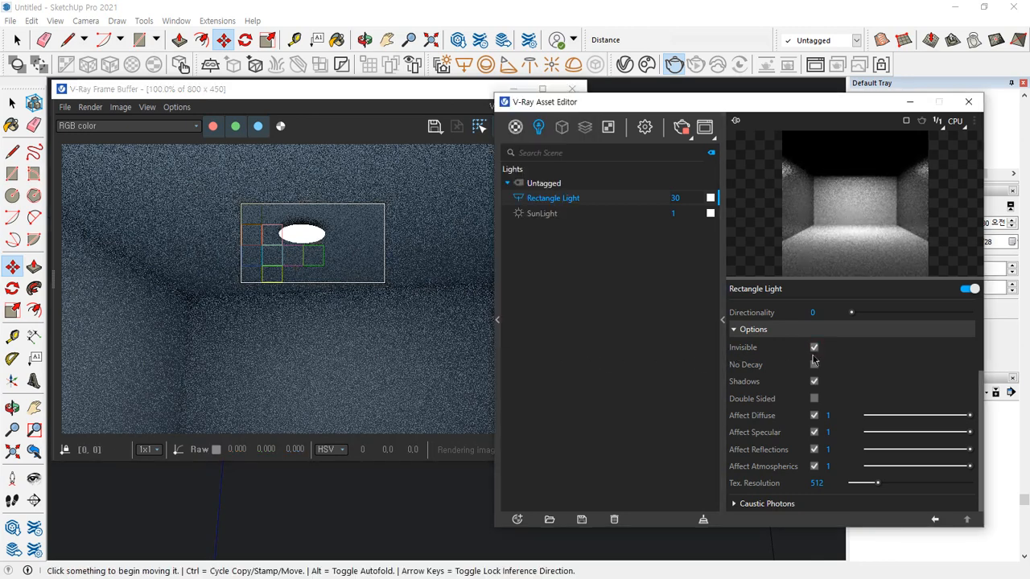
{"action": "left_click", "coordinate": [364, 93]}
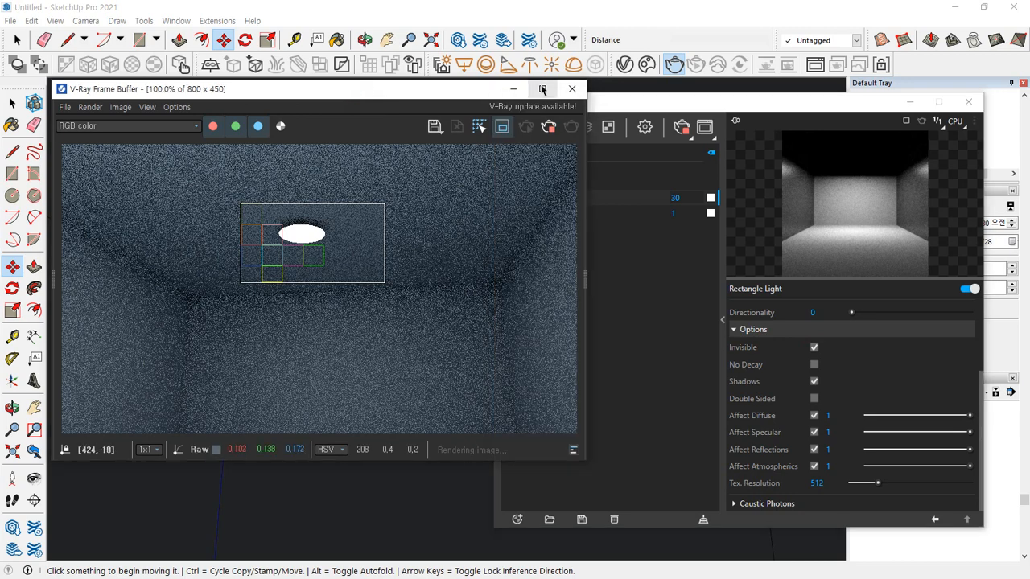
{"action": "left_click", "coordinate": [552, 130]}
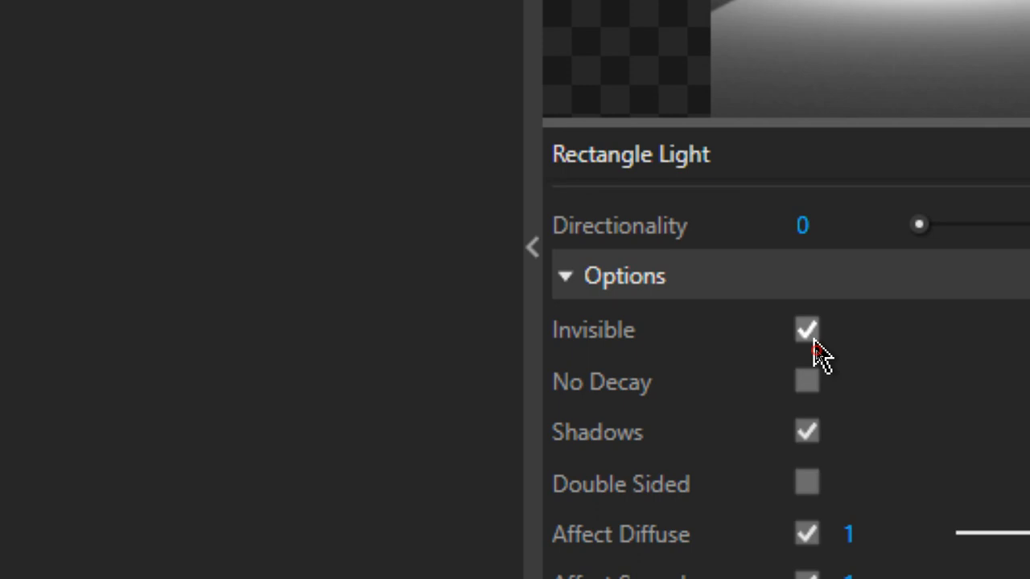
{"action": "left_click", "coordinate": [811, 337]}
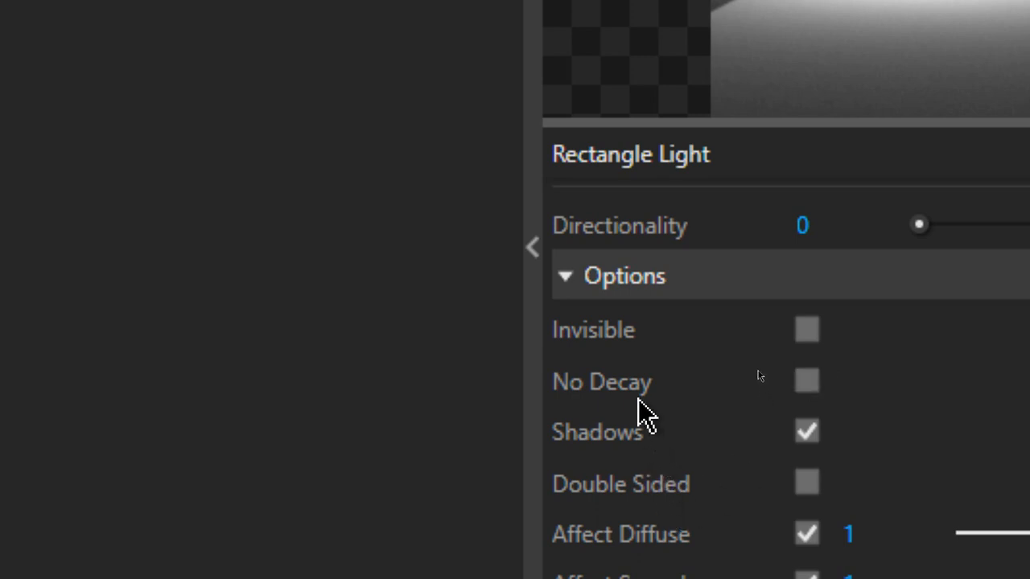
Draw a full-height render region spanning the ceiling light and the middle of the back wall, and render it
{"action": "mouse_move", "coordinate": [642, 412]}
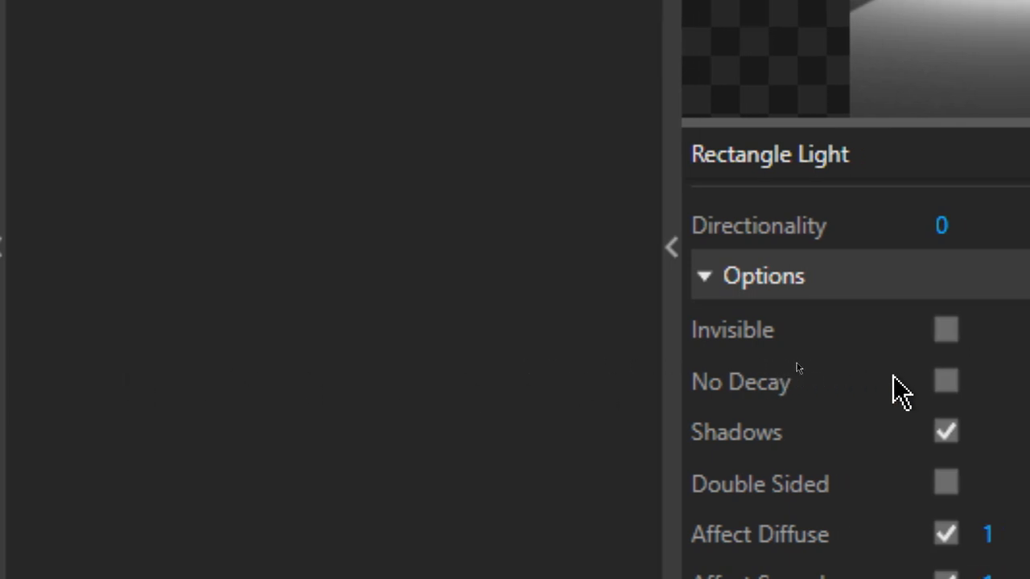
{"action": "mouse_move", "coordinate": [894, 377]}
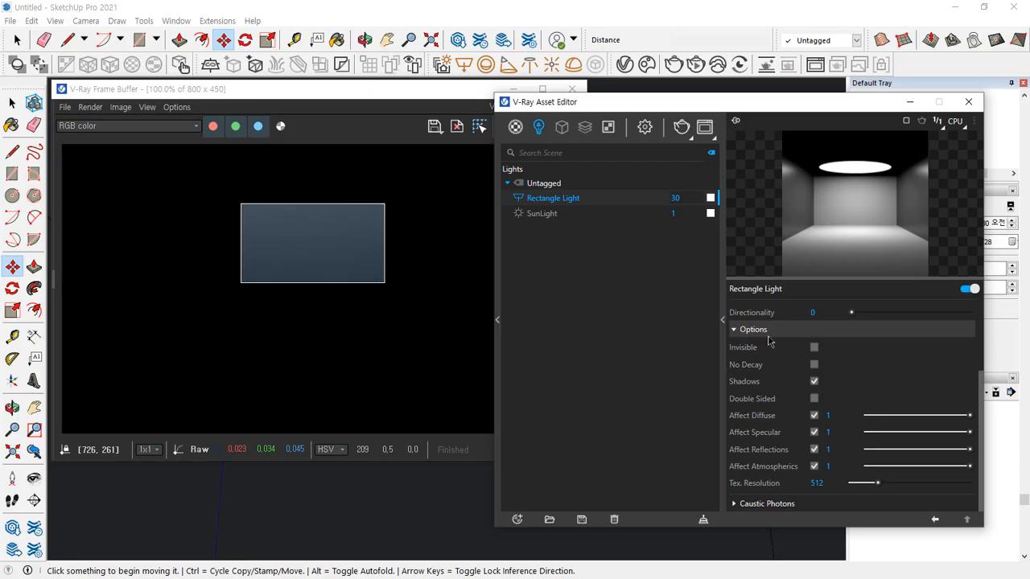
{"action": "left_click", "coordinate": [429, 196]}
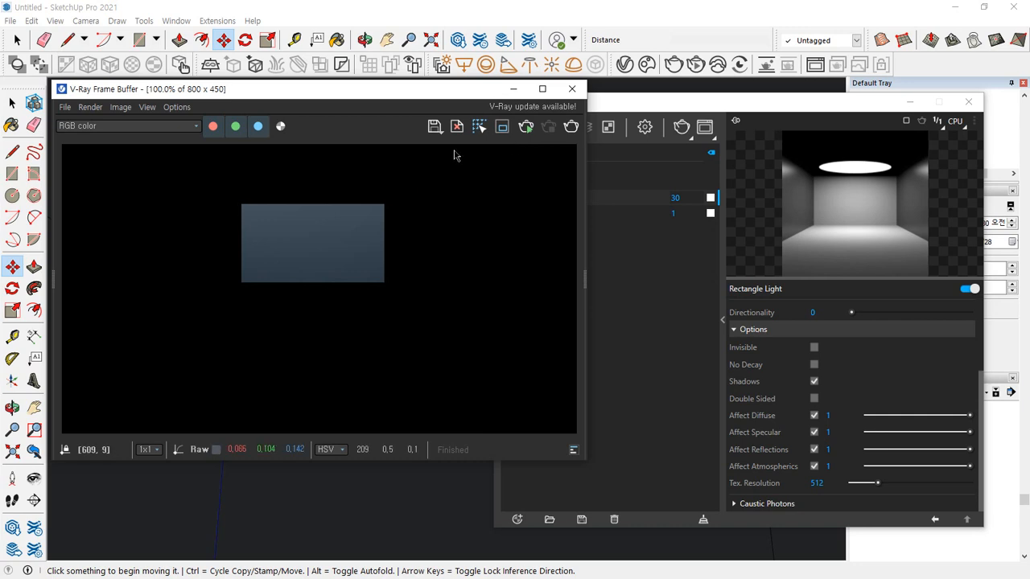
{"action": "left_click", "coordinate": [502, 127]}
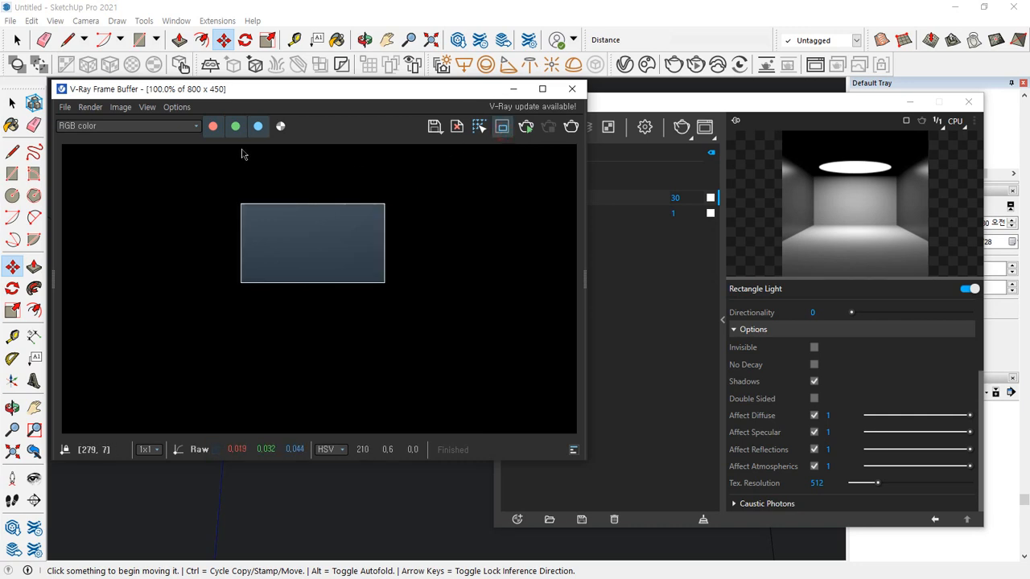
{"action": "left_click_drag", "start_coordinate": [229, 143], "coordinate": [404, 434]}
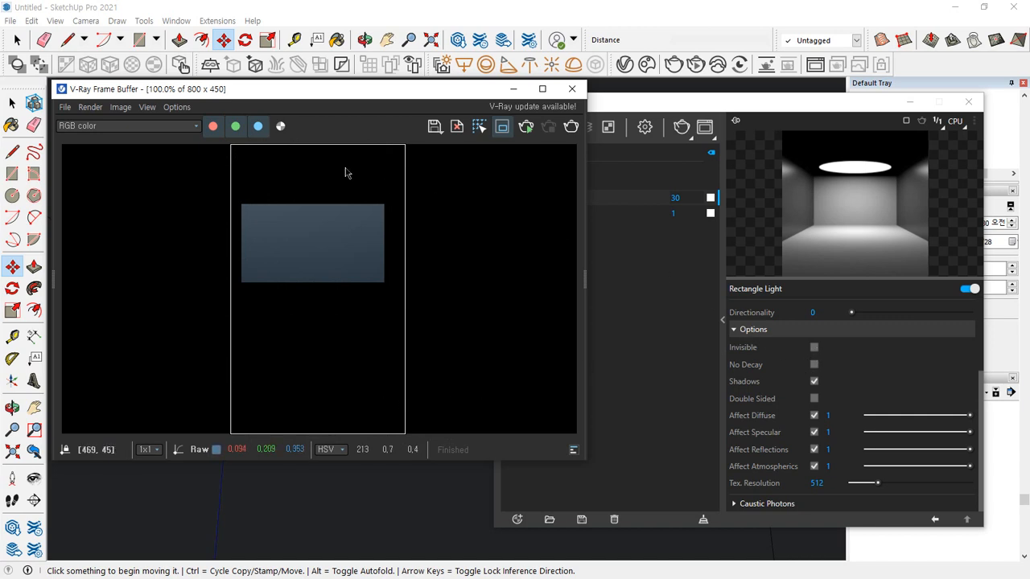
{"action": "left_click", "coordinate": [571, 126]}
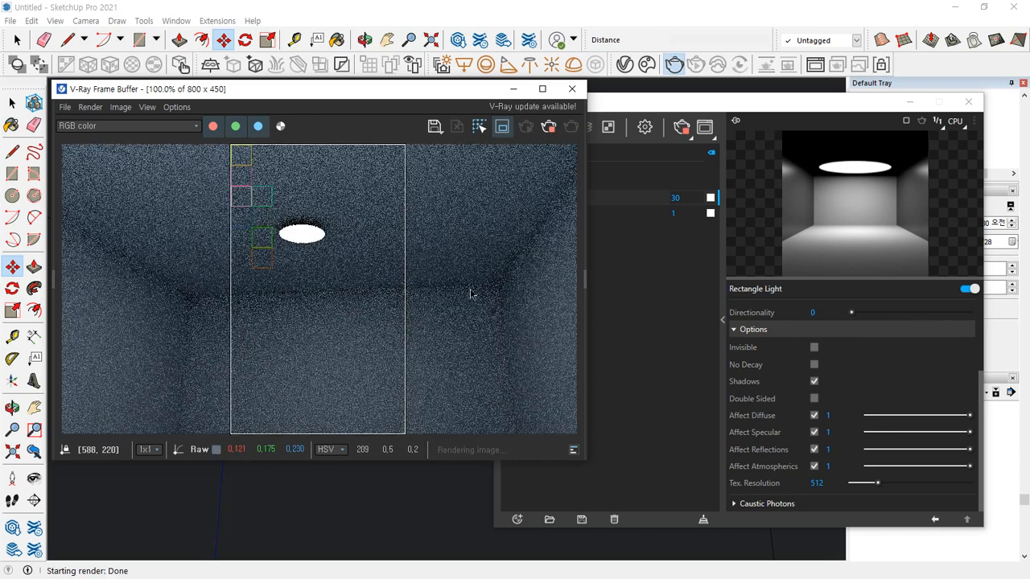
{"action": "mouse_move", "coordinate": [342, 309]}
{"action": "left_mouse_down"}
{"action": "mouse_move", "coordinate": [370, 286]}
{"action": "mouse_move", "coordinate": [391, 305]}
{"action": "left_mouse_up"}
{"action": "mouse_move", "coordinate": [491, 295]}
{"action": "left_mouse_down"}
{"action": "mouse_move", "coordinate": [516, 275]}
{"action": "mouse_move", "coordinate": [493, 307]}
{"action": "left_mouse_up"}
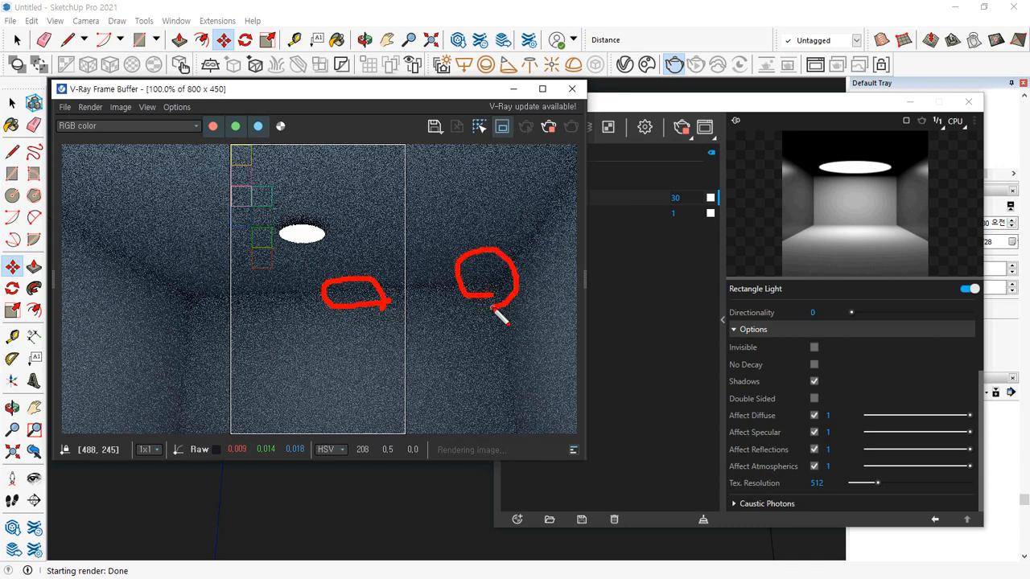
{"action": "key", "text": "Escape"}
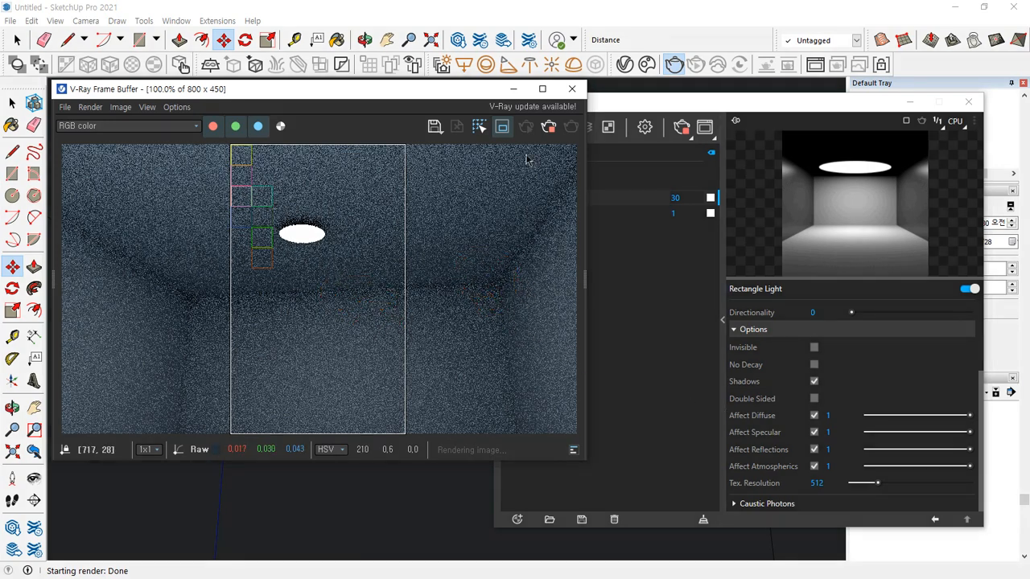
Stop the render, test the region with the Rectangle Light's No Decay option enabled, and turn No Decay back off
{"action": "left_click", "coordinate": [547, 129]}
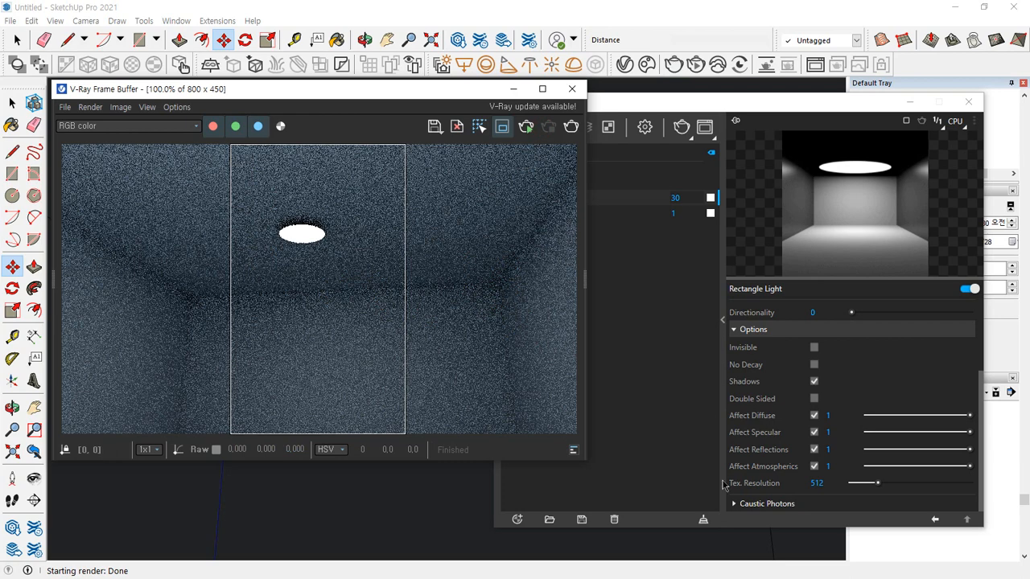
{"action": "left_click", "coordinate": [813, 364]}
{"action": "left_click", "coordinate": [544, 173]}
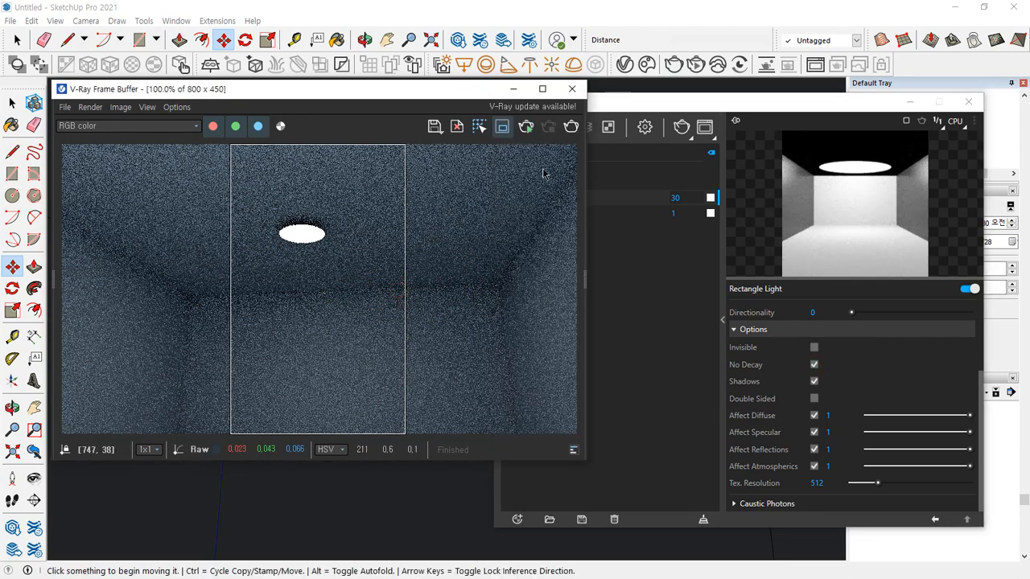
{"action": "left_click", "coordinate": [571, 126]}
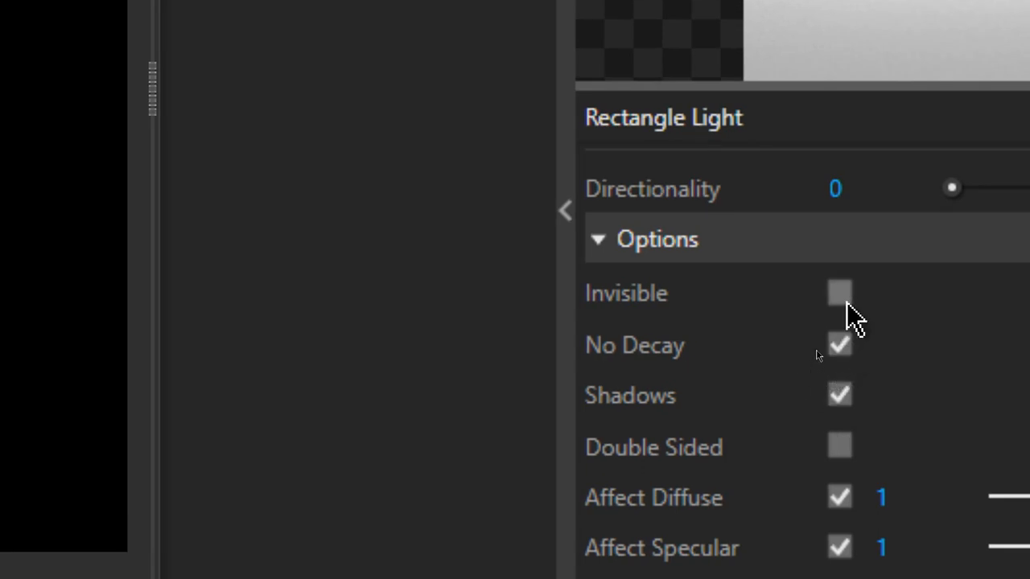
{"action": "left_click", "coordinate": [840, 346]}
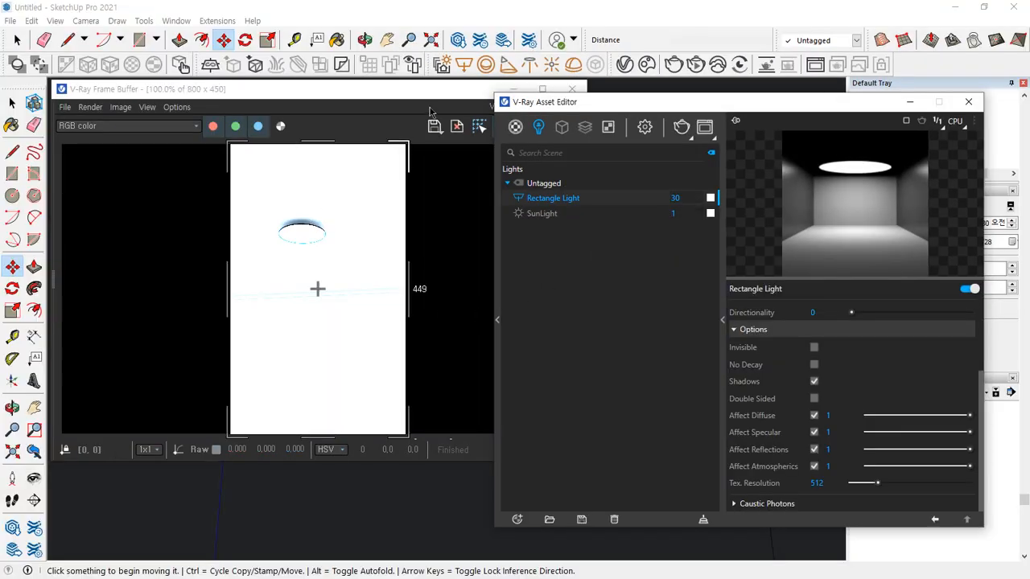
Close the frame buffer and move the disc light straight down from the ceiling by about 1166 mm
{"action": "left_click", "coordinate": [425, 90]}
{"action": "left_click", "coordinate": [572, 88]}
{"action": "left_click", "coordinate": [427, 242]}
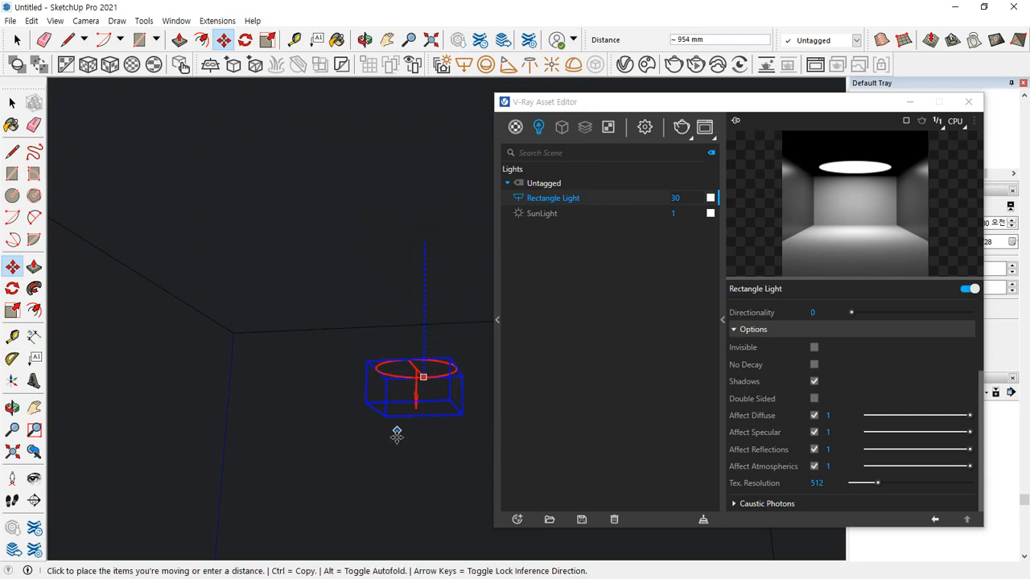
{"action": "left_click", "coordinate": [393, 451]}
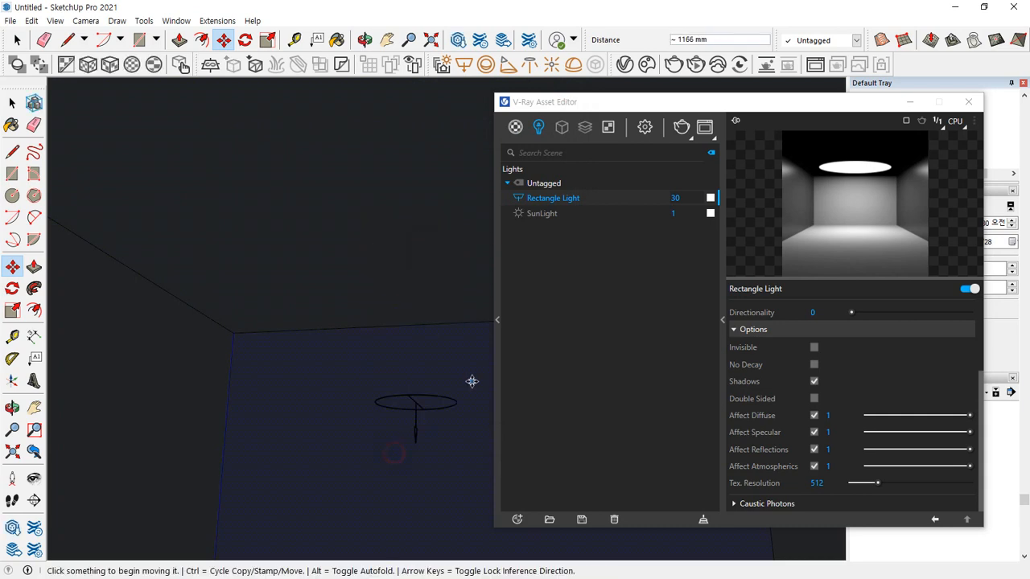
Render the region with the lowered disc light and stop the render after its preview appears
{"action": "left_click", "coordinate": [681, 127]}
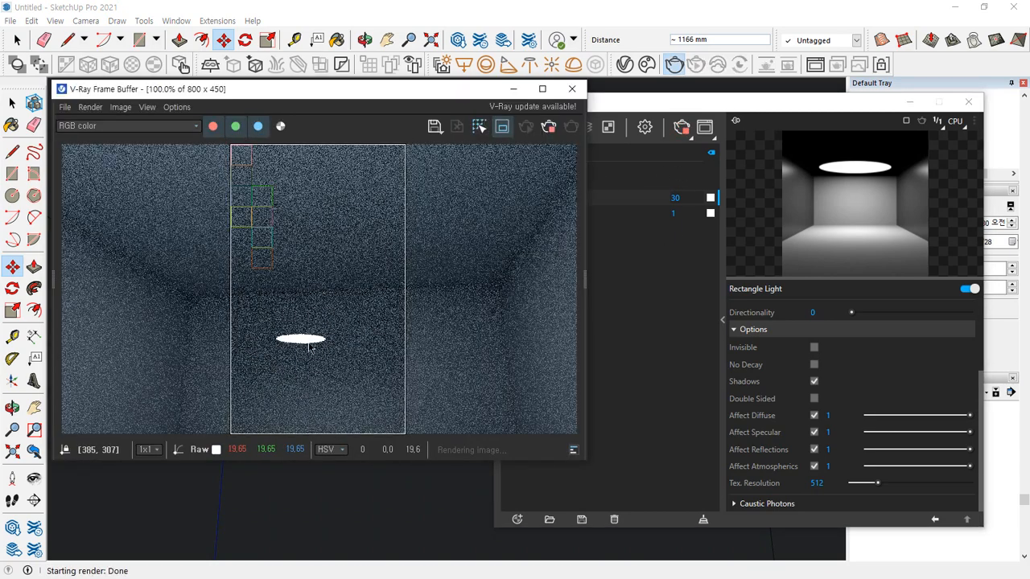
{"action": "left_click_drag", "start_coordinate": [300, 346], "coordinate": [299, 404]}
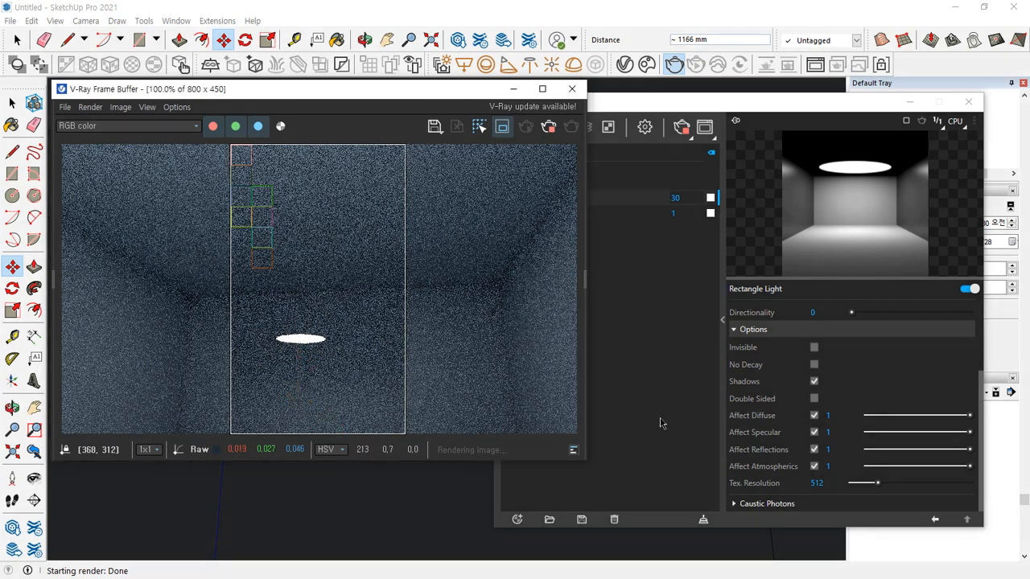
{"action": "left_click", "coordinate": [549, 129]}
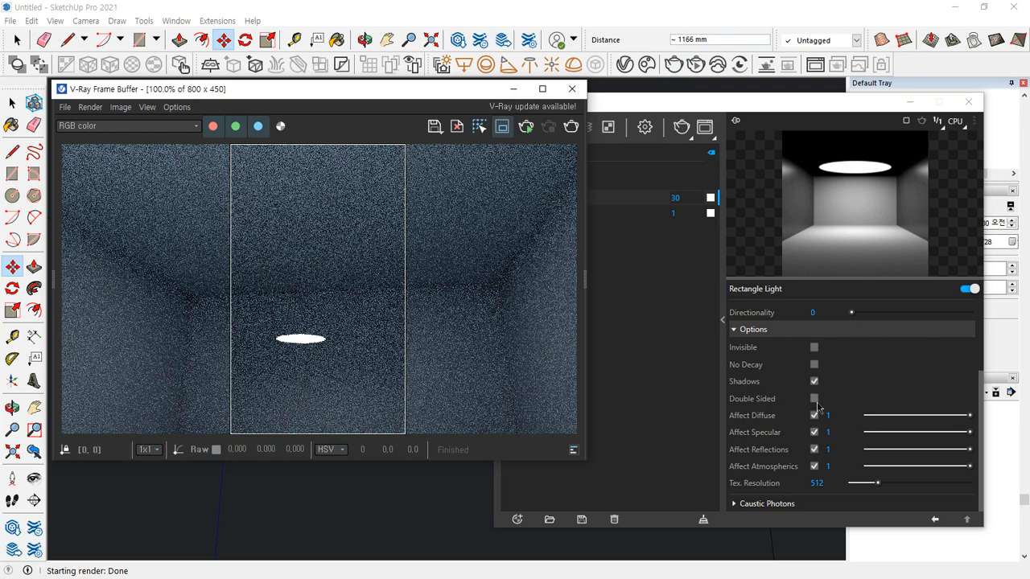
Enable the Rectangle Light's Double Sided option and render the full frame with the render region turned off
{"action": "left_click", "coordinate": [815, 400]}
{"action": "left_click", "coordinate": [555, 137]}
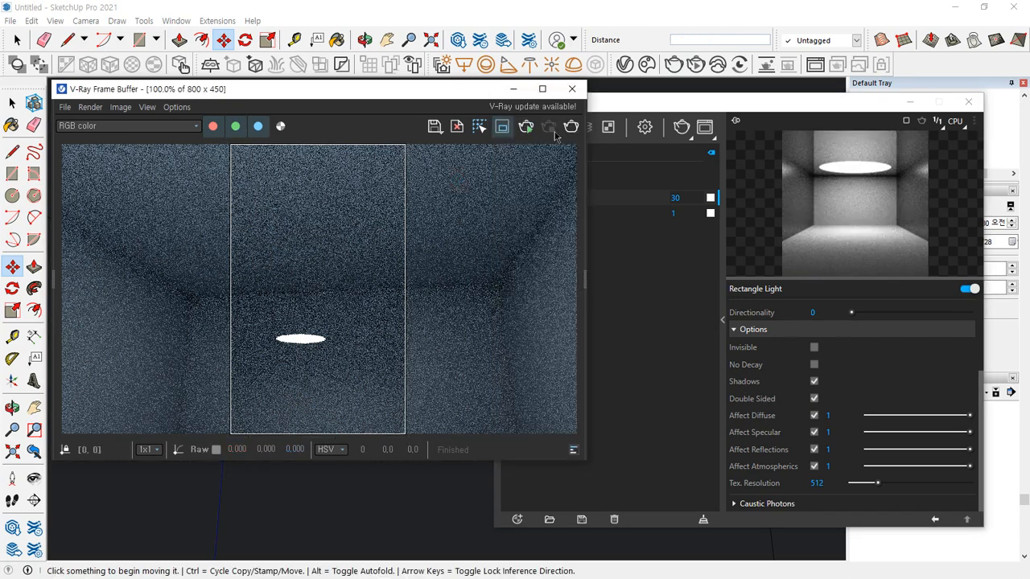
{"action": "left_click", "coordinate": [502, 126]}
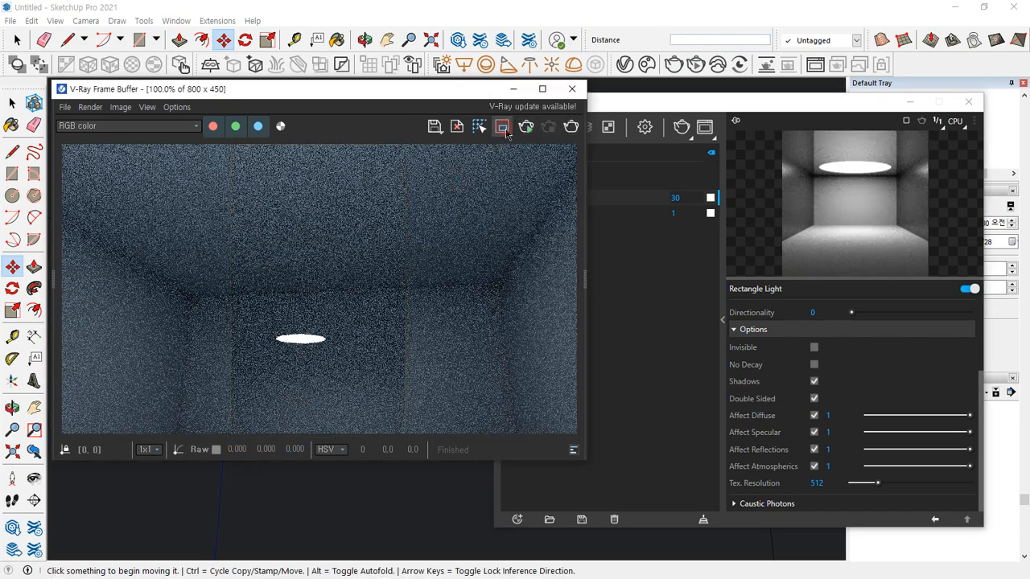
{"action": "left_click", "coordinate": [569, 129]}
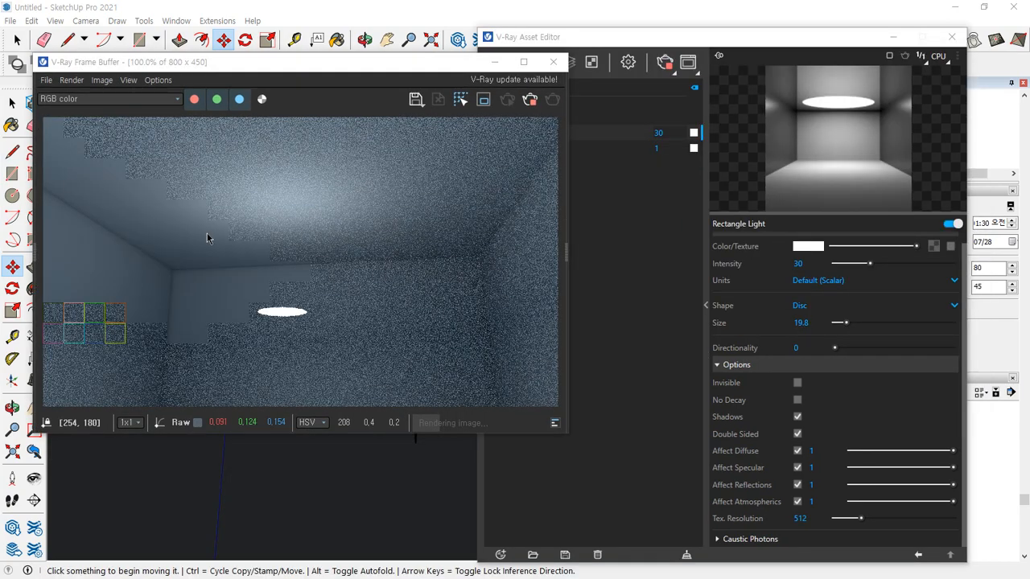
{"action": "mouse_move", "coordinate": [284, 304]}
{"action": "left_mouse_down"}
{"action": "mouse_move", "coordinate": [274, 212]}
{"action": "mouse_move", "coordinate": [335, 223]}
{"action": "mouse_move", "coordinate": [220, 177]}
{"action": "mouse_move", "coordinate": [363, 206]}
{"action": "mouse_move", "coordinate": [319, 236]}
{"action": "left_mouse_up"}
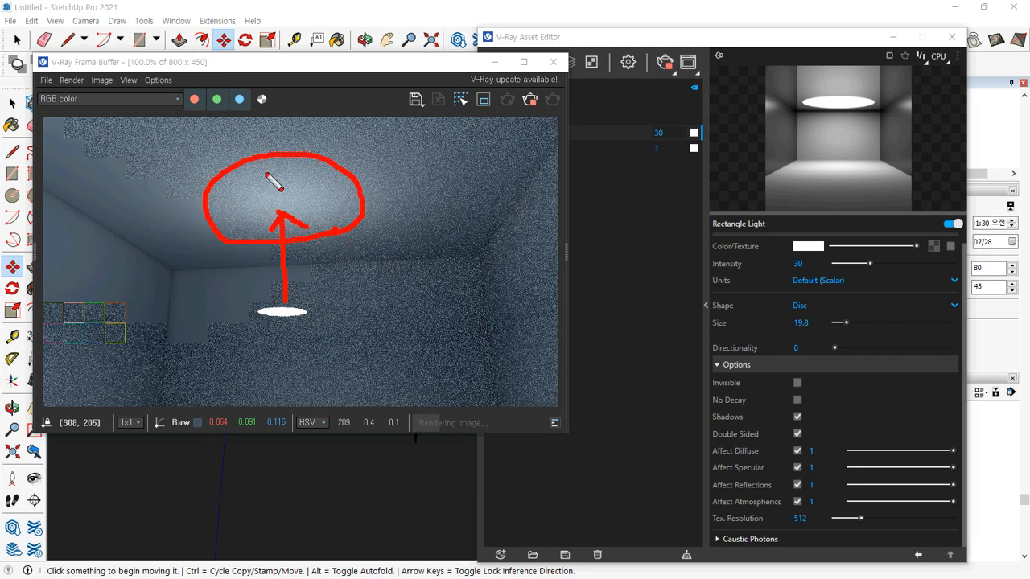
{"action": "left_click_drag", "start_coordinate": [262, 163], "coordinate": [228, 197]}
{"action": "left_click_drag", "start_coordinate": [298, 166], "coordinate": [263, 217]}
{"action": "mouse_move", "coordinate": [331, 183]}
{"action": "left_mouse_down"}
{"action": "mouse_move", "coordinate": [299, 228]}
{"action": "mouse_move", "coordinate": [333, 231]}
{"action": "left_mouse_up"}
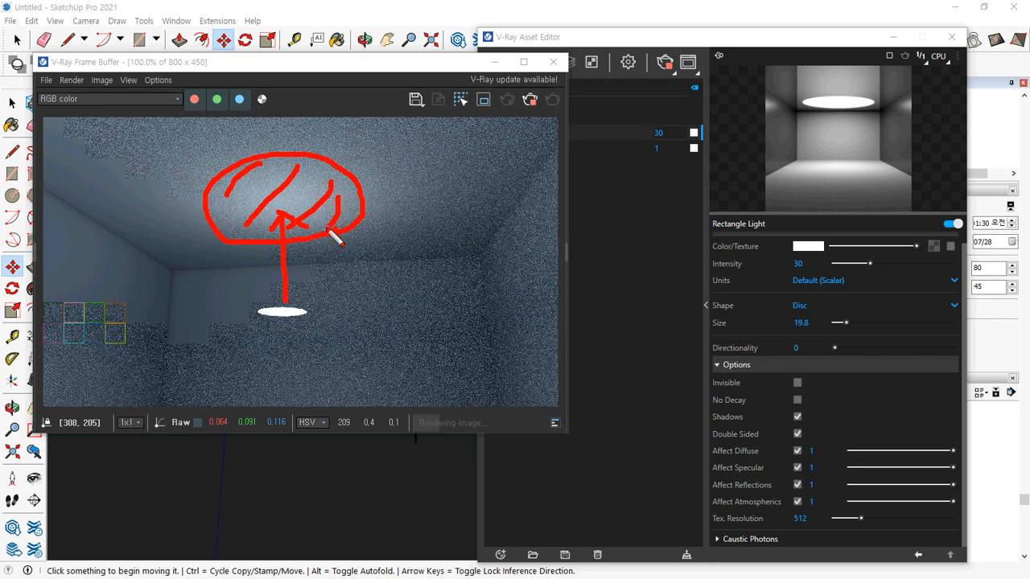
{"action": "mouse_move", "coordinate": [273, 296]}
{"action": "left_mouse_down"}
{"action": "mouse_move", "coordinate": [275, 406]}
{"action": "mouse_move", "coordinate": [202, 404]}
{"action": "mouse_move", "coordinate": [360, 416]}
{"action": "mouse_move", "coordinate": [233, 388]}
{"action": "left_mouse_up"}
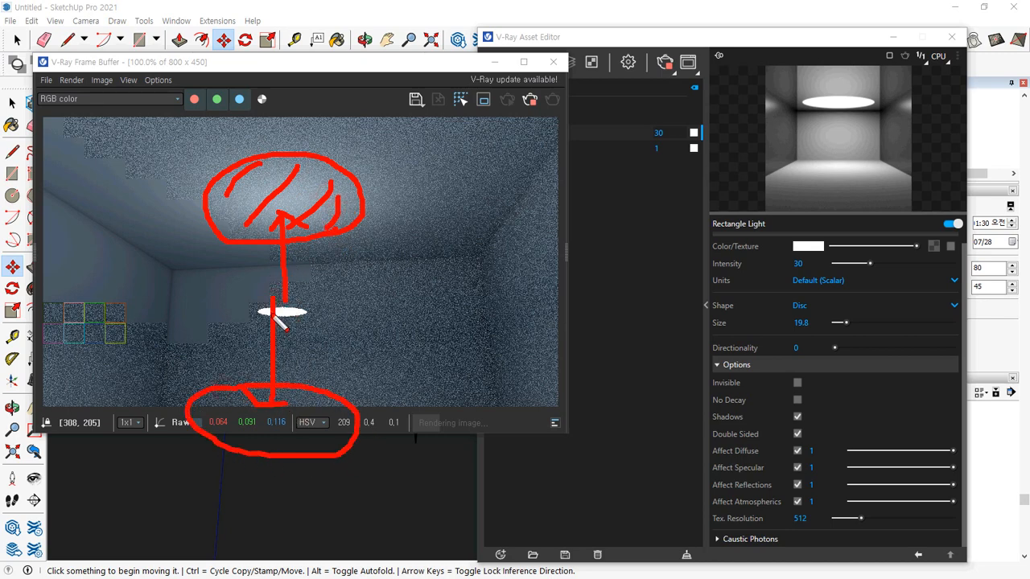
{"action": "mouse_move", "coordinate": [274, 313]}
{"action": "left_mouse_down"}
{"action": "mouse_move", "coordinate": [273, 241]}
{"action": "mouse_move", "coordinate": [227, 163]}
{"action": "left_mouse_up"}
{"action": "key", "text": "Escape"}
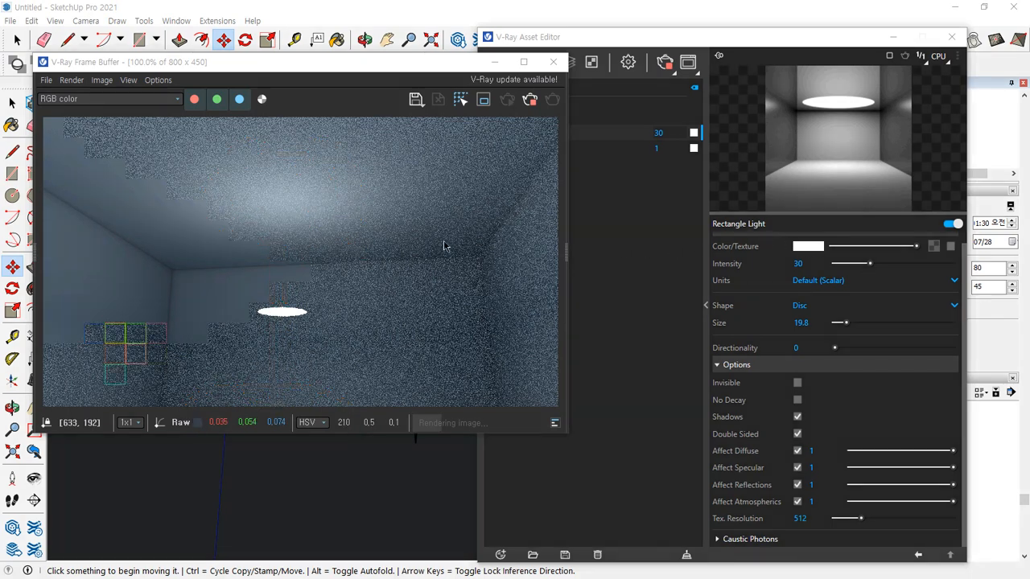
{"action": "left_click", "coordinate": [591, 274]}
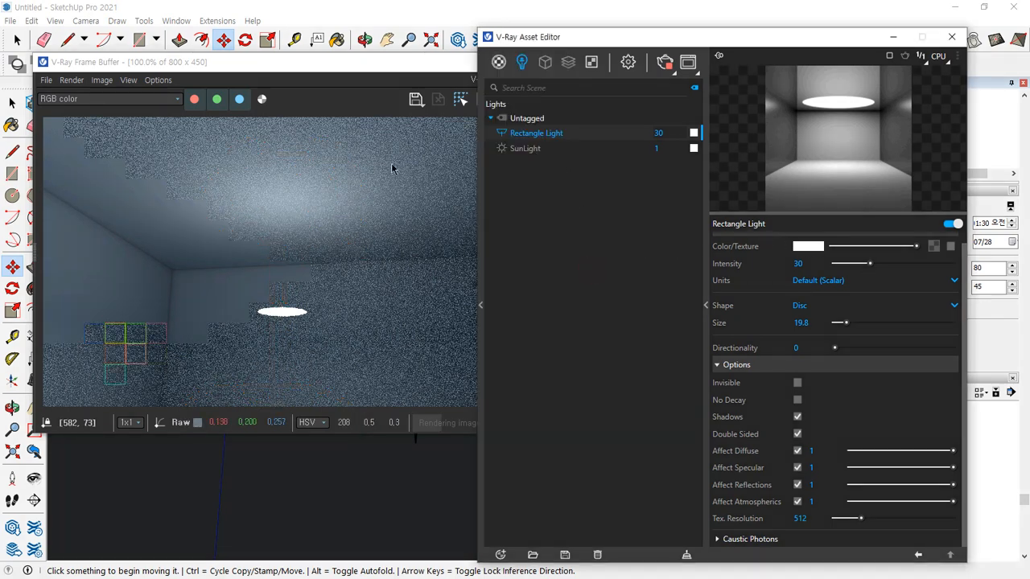
Stop the running render and close the frame buffer
{"action": "left_click_drag", "start_coordinate": [366, 67], "coordinate": [323, 82]}
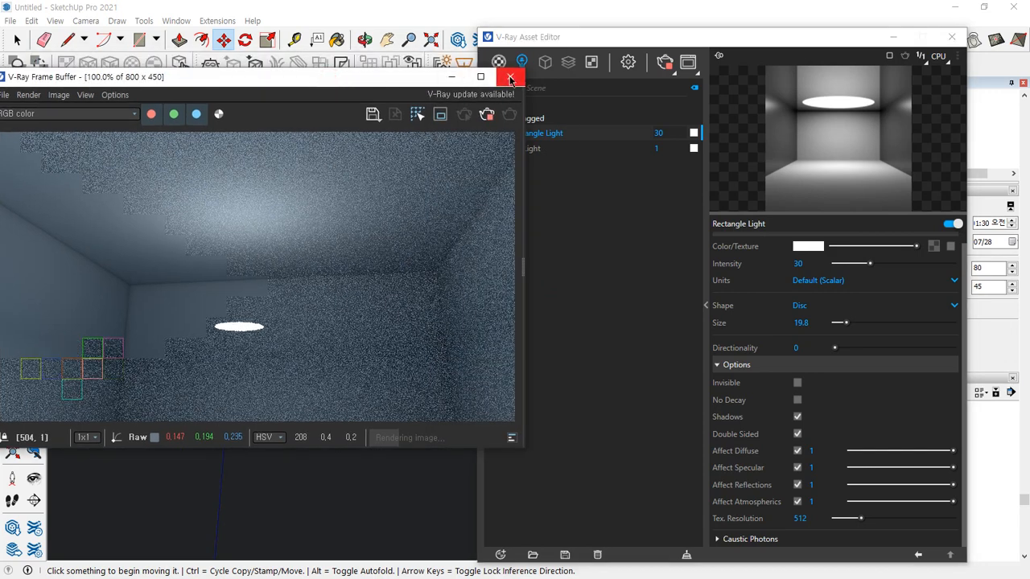
{"action": "left_click", "coordinate": [664, 64]}
{"action": "left_click", "coordinate": [445, 81]}
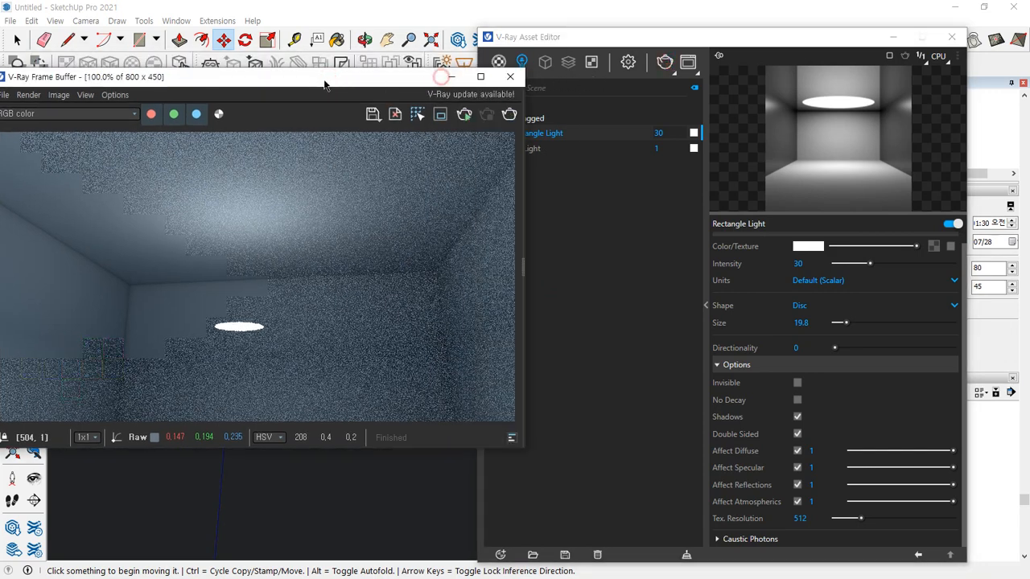
{"action": "left_click", "coordinate": [508, 76]}
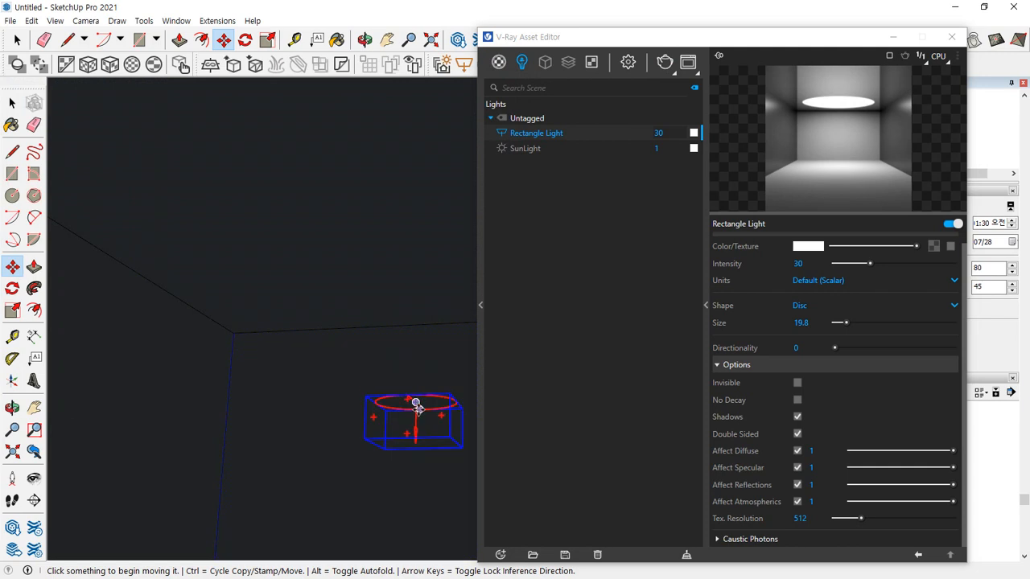
Try deleting the disc light directly in the model, and undo the deletion
{"action": "left_click", "coordinate": [412, 439]}
{"action": "left_click", "coordinate": [381, 415]}
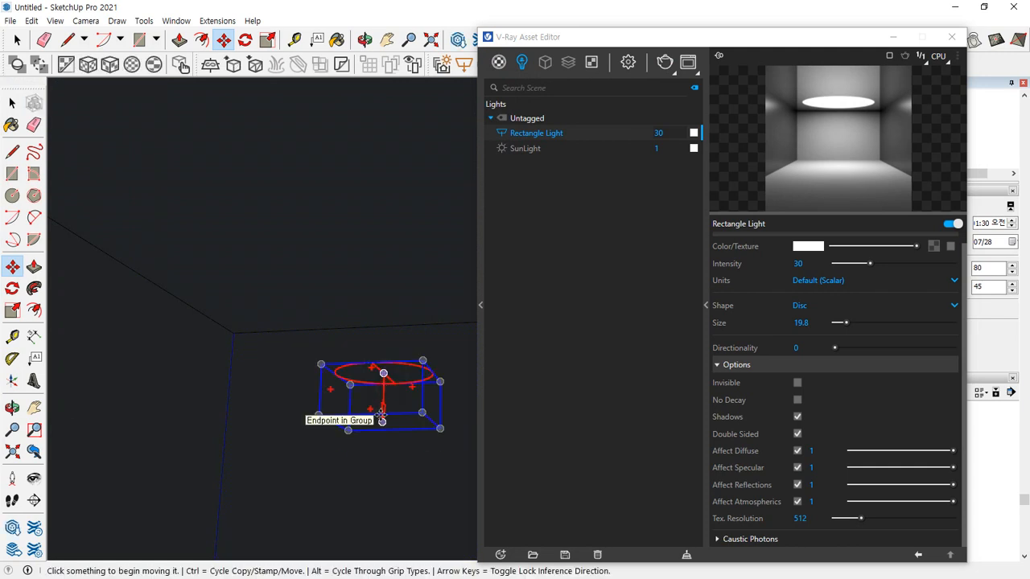
{"action": "key", "text": "space"}
{"action": "left_click", "coordinate": [384, 400]}
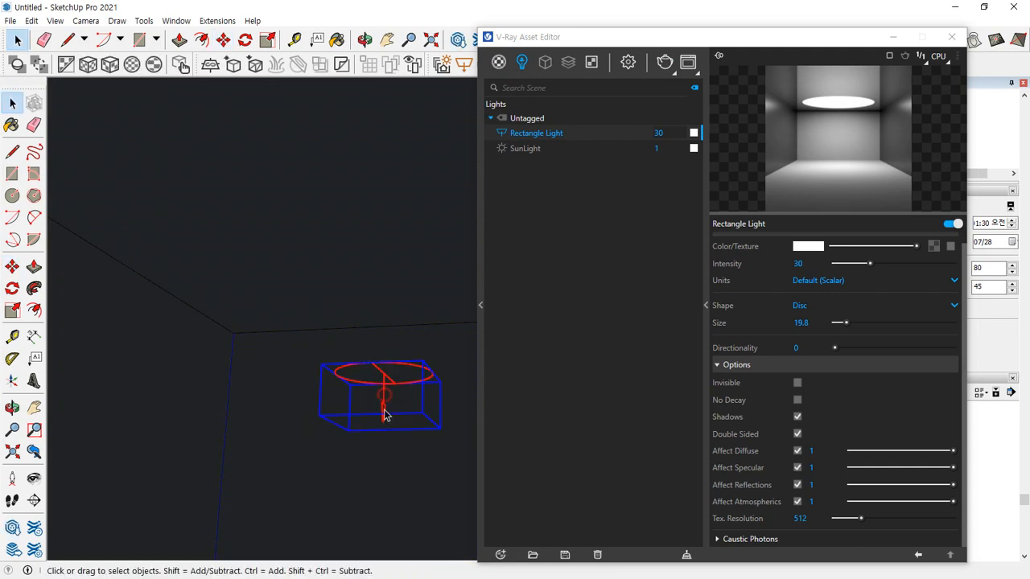
{"action": "key", "text": "Delete"}
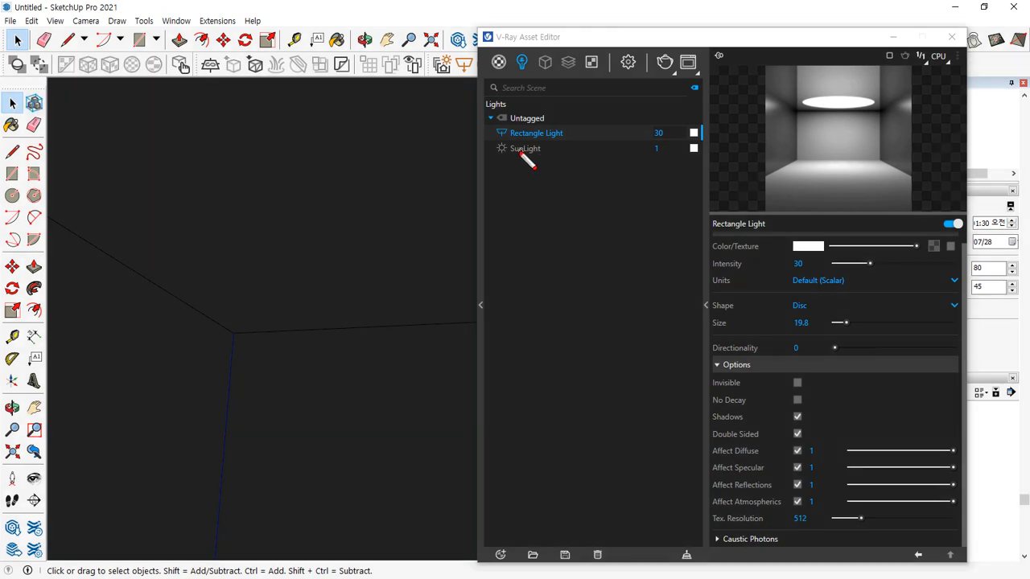
{"action": "left_click_drag", "start_coordinate": [500, 149], "coordinate": [668, 150]}
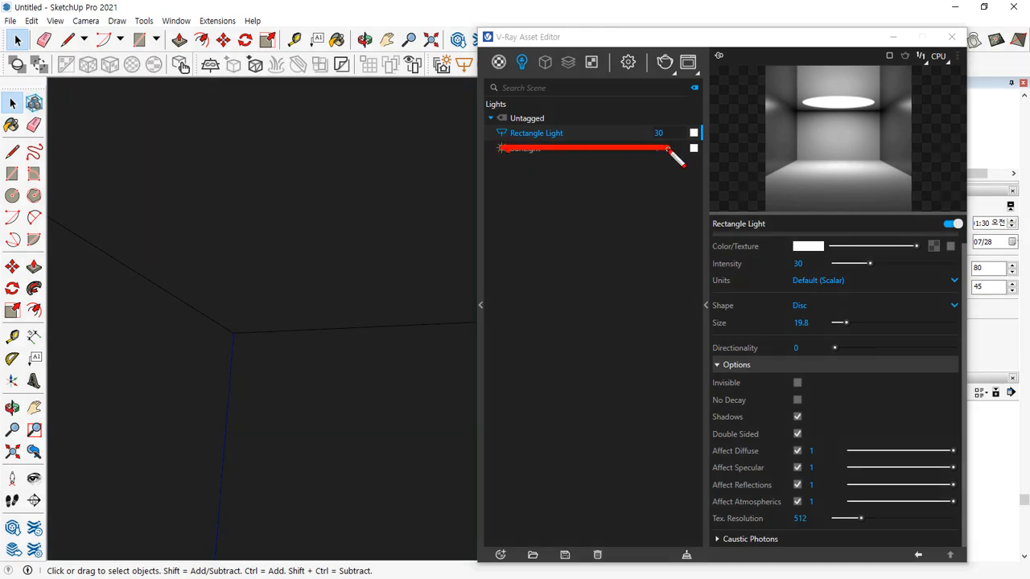
{"action": "key", "text": "Escape"}
{"action": "key", "text": "ctrl+z"}
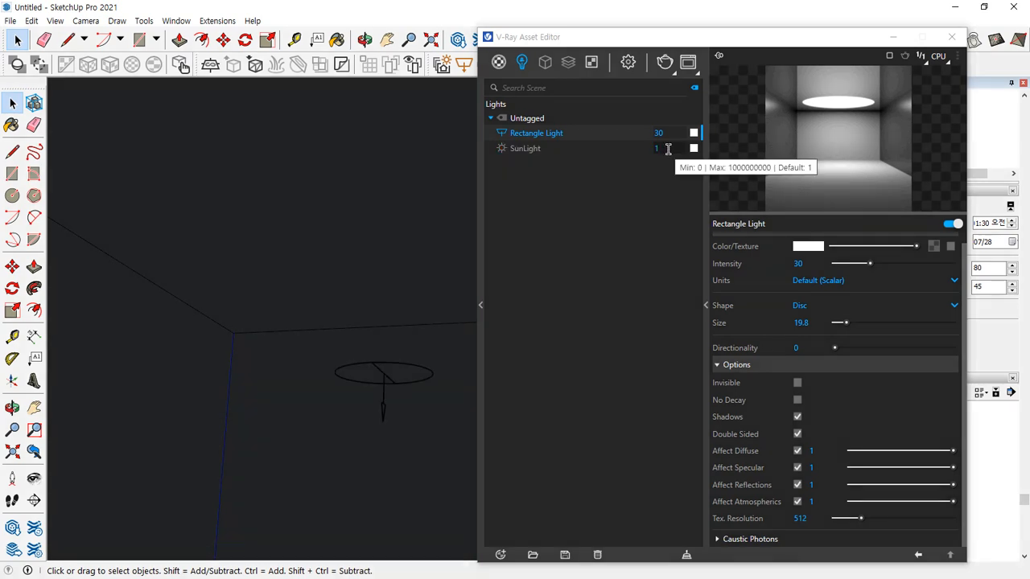
Delete the Rectangle Light from the scene through its entry in the asset editor's light list
{"action": "left_click", "coordinate": [384, 398]}
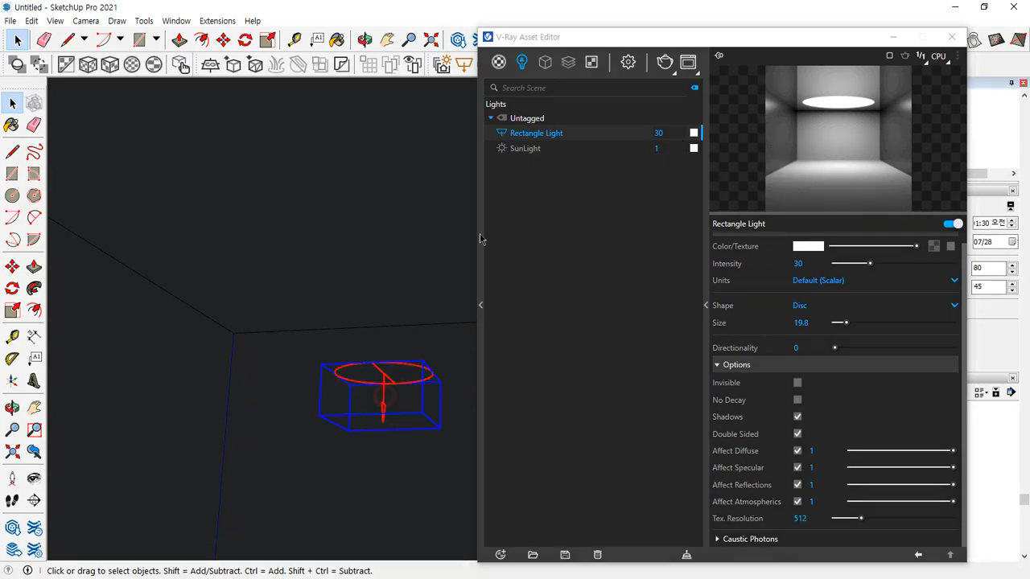
{"action": "right_click", "coordinate": [542, 137]}
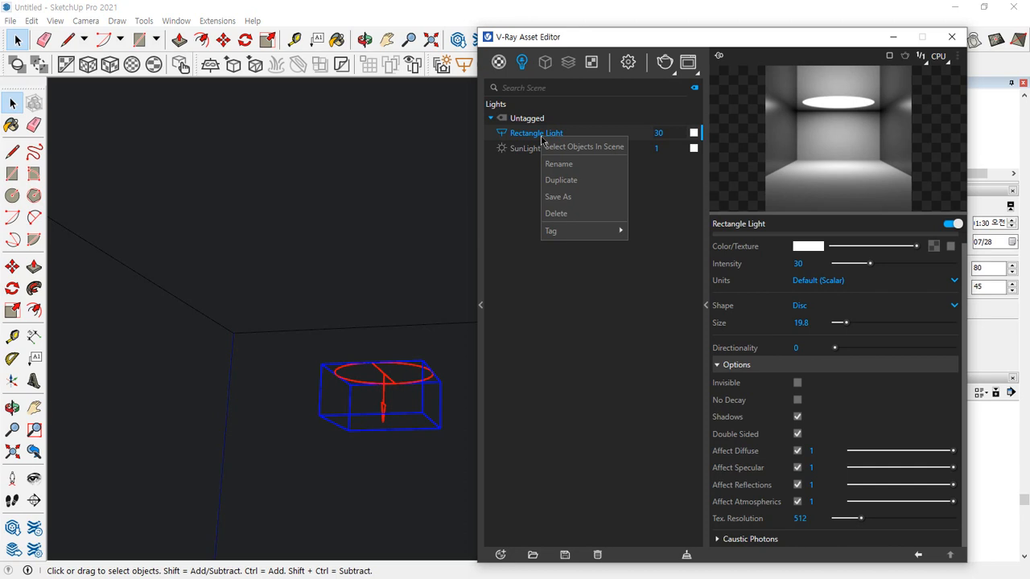
{"action": "left_click", "coordinate": [585, 214]}
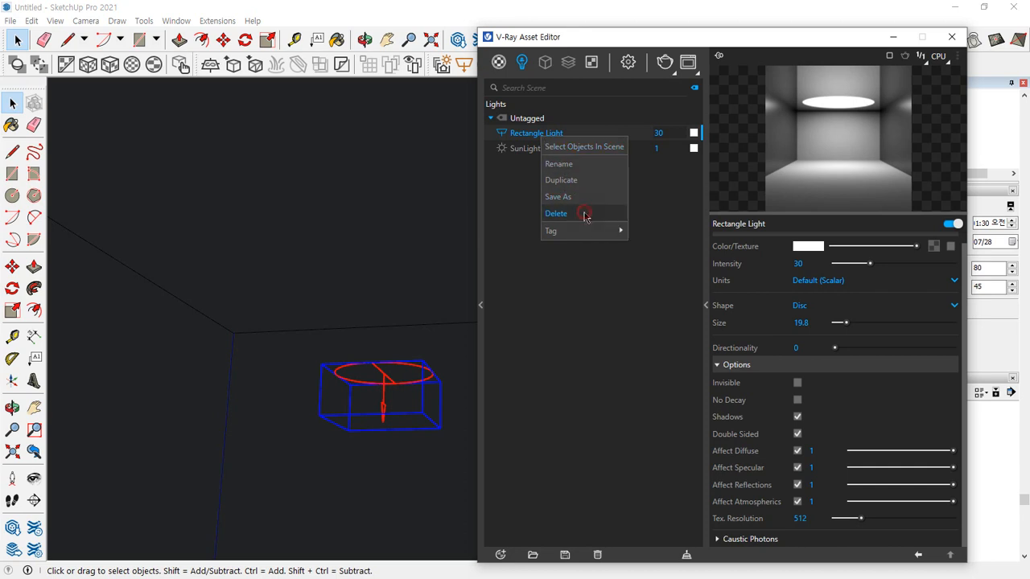
{"action": "left_click", "coordinate": [549, 298]}
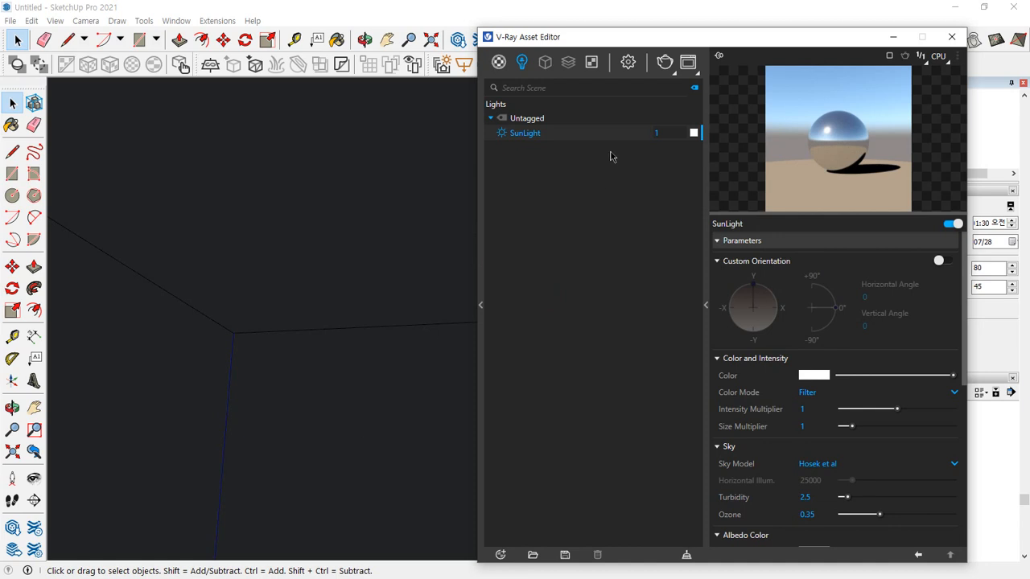
{"action": "mouse_move", "coordinate": [605, 211]}
{"action": "left_mouse_down"}
{"action": "mouse_move", "coordinate": [542, 223]}
{"action": "mouse_move", "coordinate": [665, 194]}
{"action": "mouse_move", "coordinate": [581, 226]}
{"action": "left_mouse_up"}
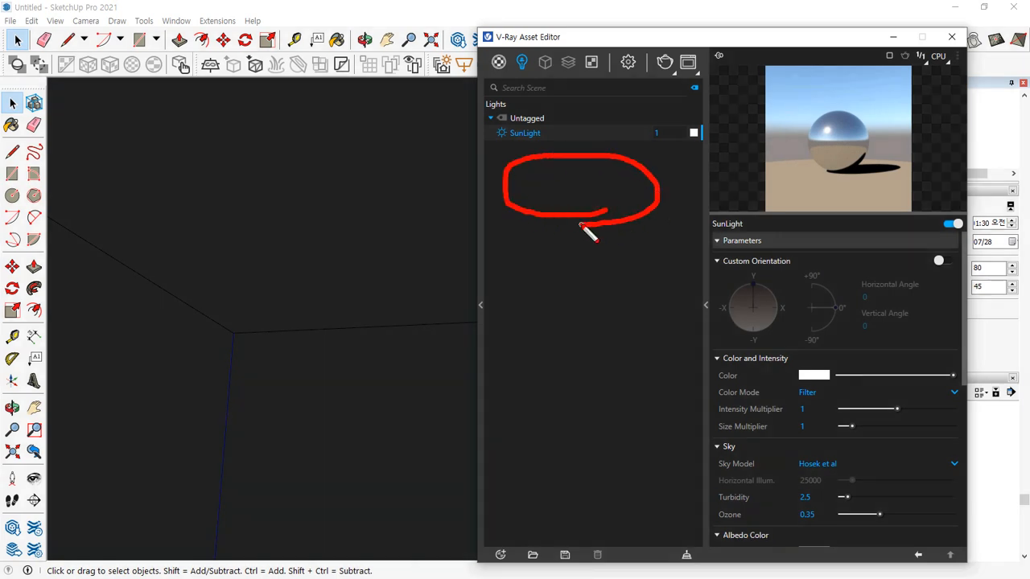
{"action": "left_click_drag", "start_coordinate": [301, 302], "coordinate": [336, 290]}
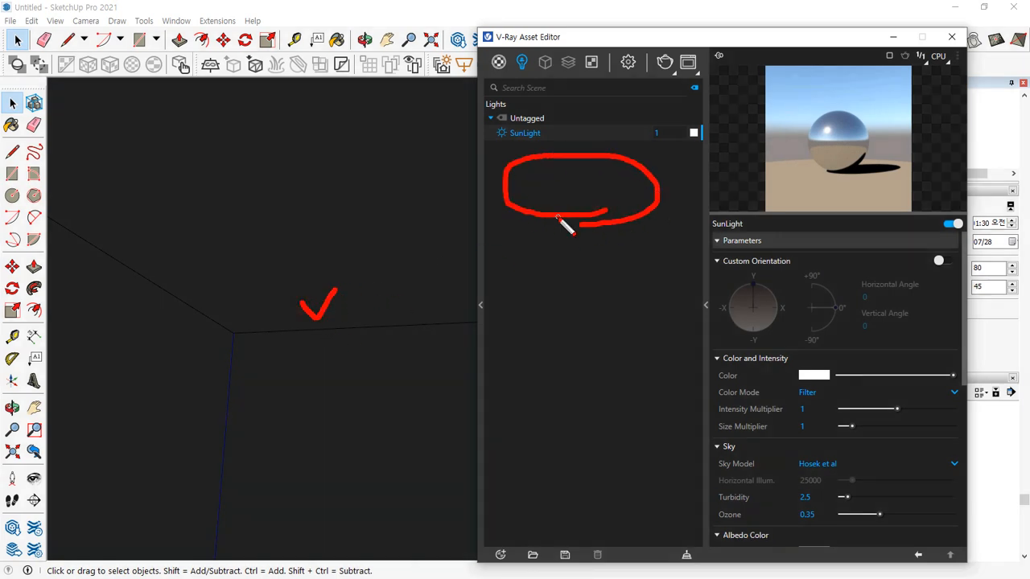
{"action": "left_click_drag", "start_coordinate": [556, 216], "coordinate": [589, 216]}
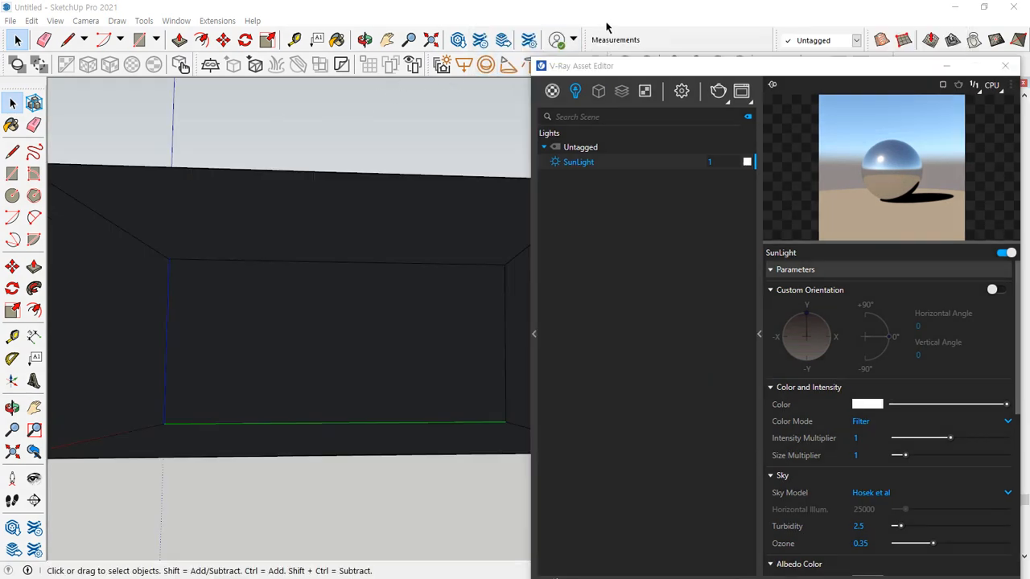
Place a V-Ray sphere light with a size of about 10.5 on the room's back wall and select it
{"action": "left_click", "coordinate": [486, 66]}
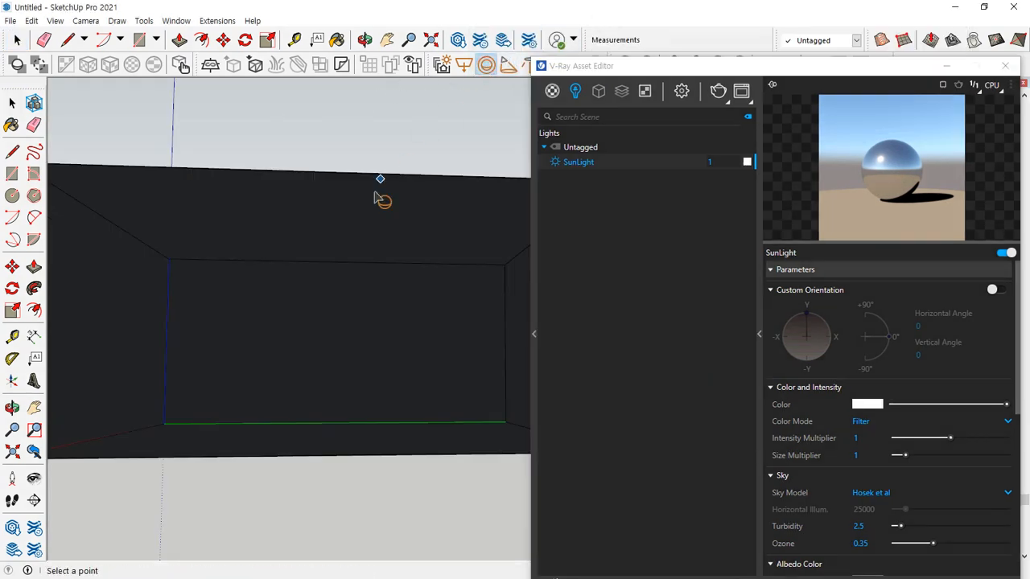
{"action": "left_click", "coordinate": [314, 329]}
{"action": "left_click", "coordinate": [317, 333]}
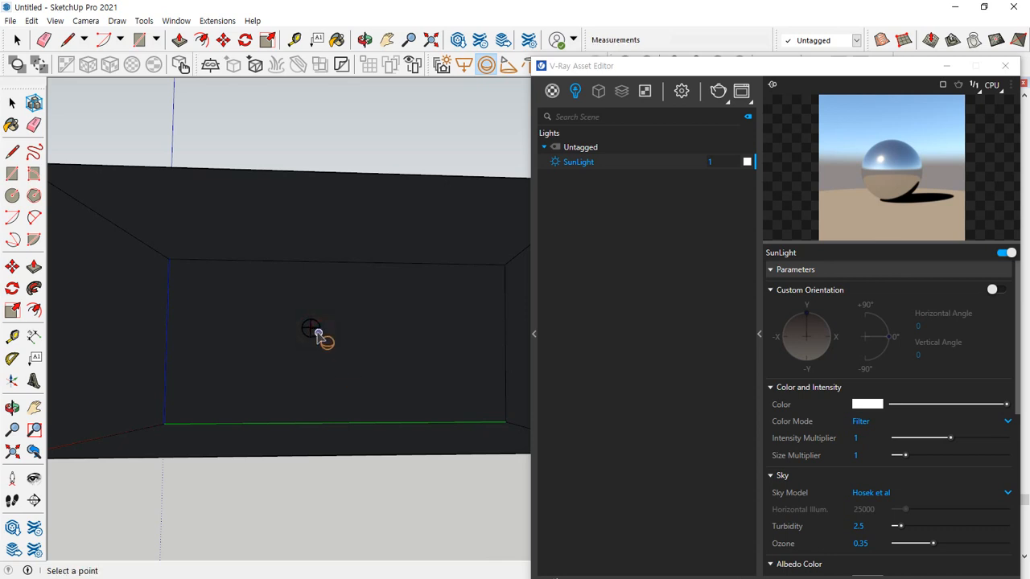
{"action": "scroll", "coordinate": [317, 333], "scroll_direction": "up", "scroll_amount": 2}
{"action": "key", "text": "space"}
{"action": "left_click", "coordinate": [313, 327]}
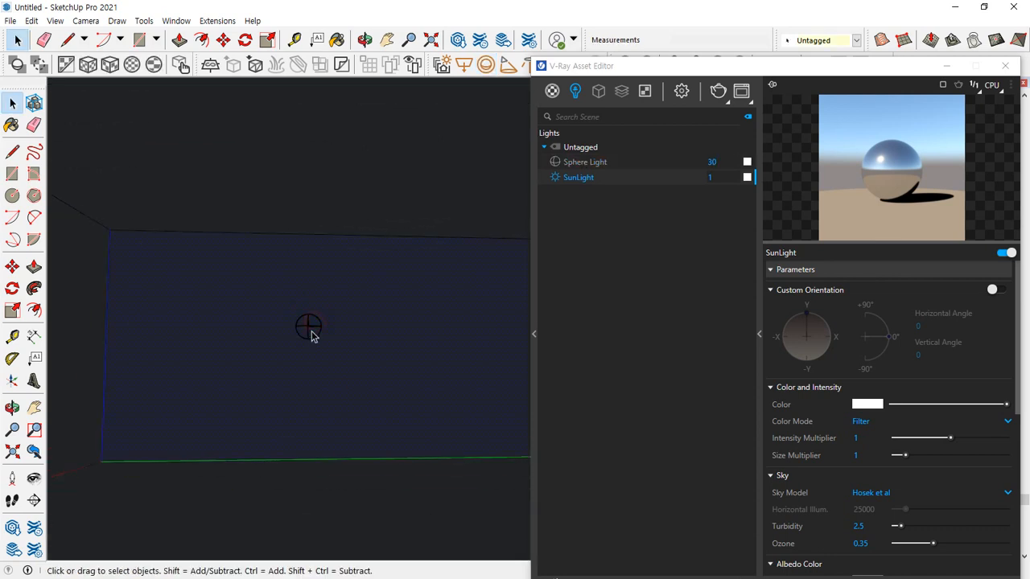
{"action": "left_click", "coordinate": [312, 330]}
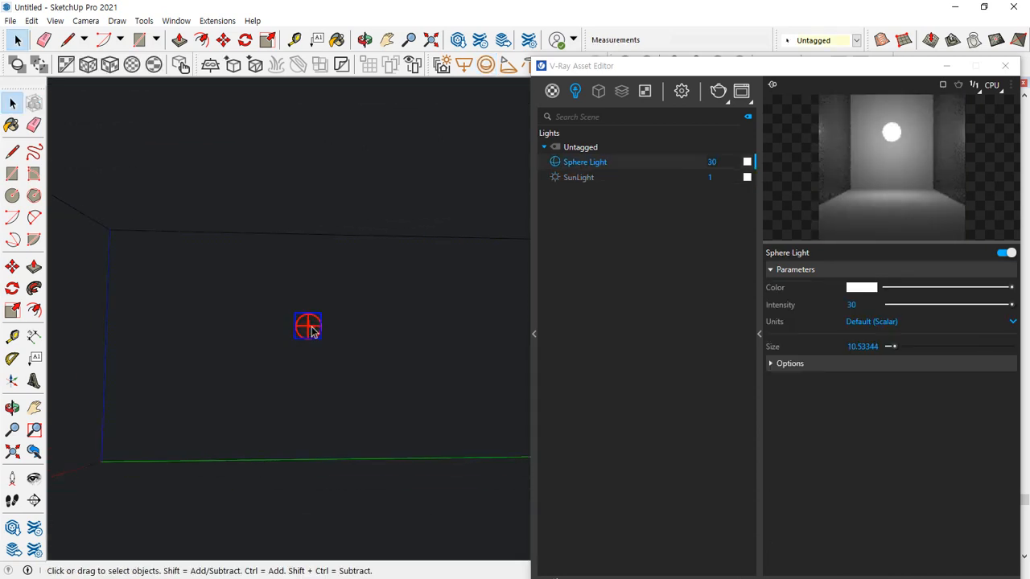
Move the sphere light off the back wall so it floats inside the room, left of centre
{"action": "key", "text": "m"}
{"action": "left_click", "coordinate": [311, 329]}
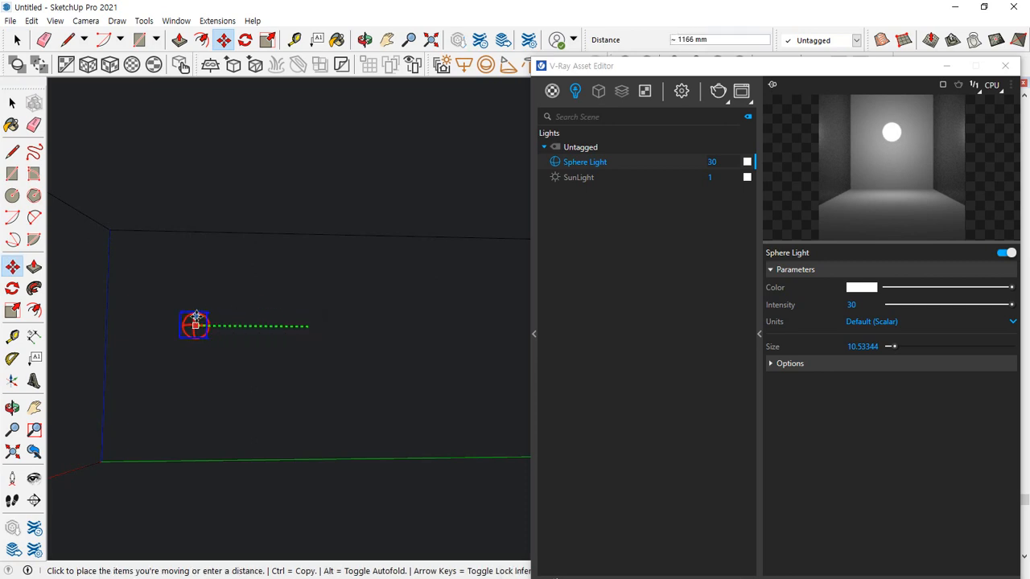
{"action": "left_click", "coordinate": [133, 324]}
{"action": "left_click", "coordinate": [140, 350]}
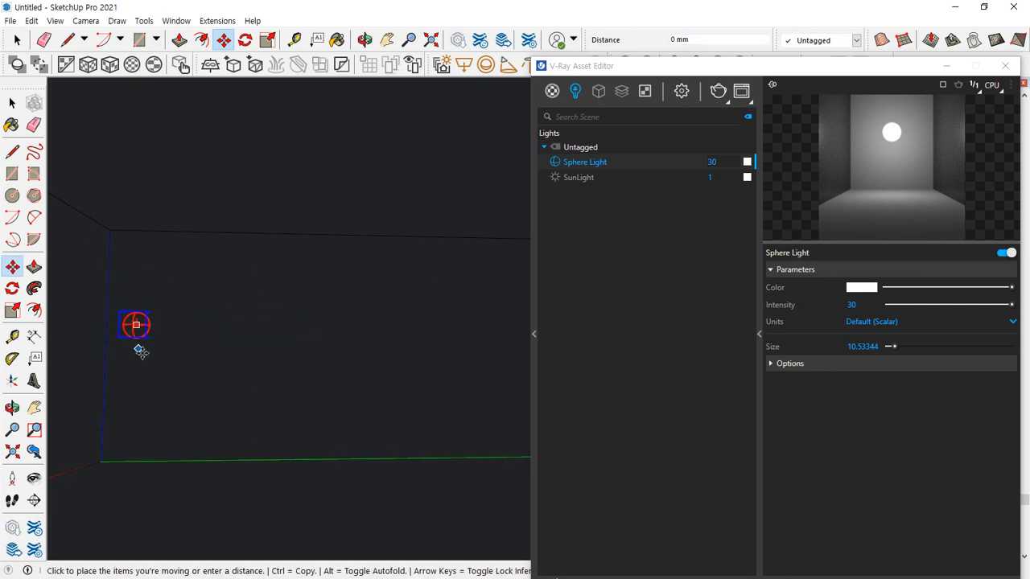
{"action": "left_click", "coordinate": [100, 317]}
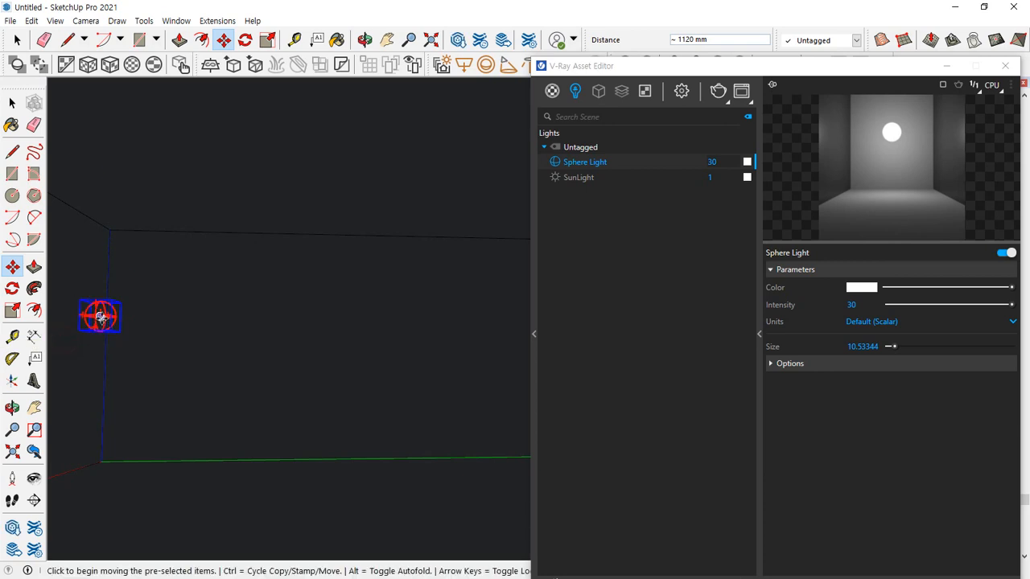
{"action": "left_click", "coordinate": [101, 317]}
{"action": "left_click", "coordinate": [306, 317]}
{"action": "left_click", "coordinate": [305, 318]}
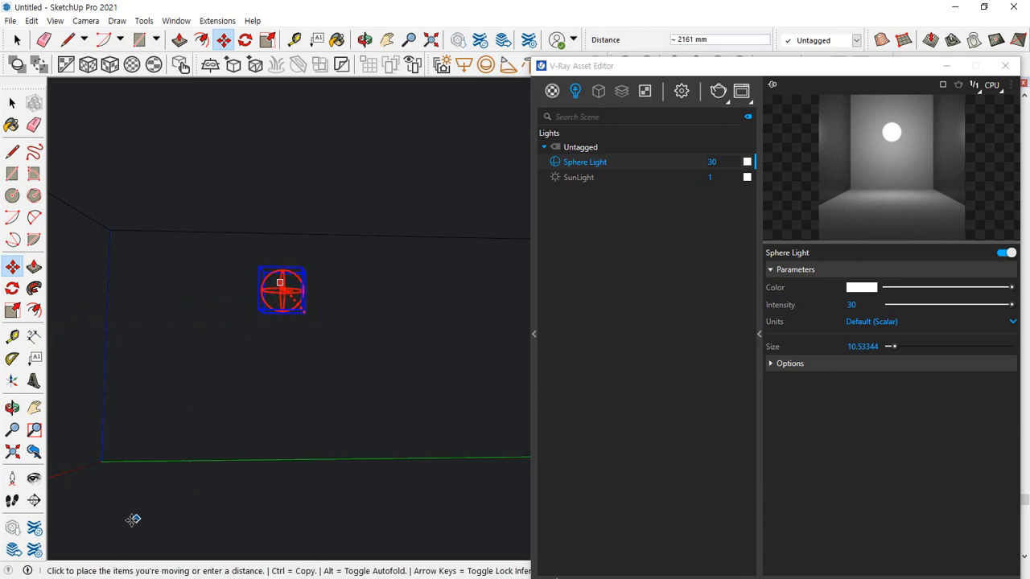
Render the room with the sphere light at intensity 30 and bring the full frame buffer into view
{"action": "middle_click_drag", "start_coordinate": [120, 517], "coordinate": [267, 416]}
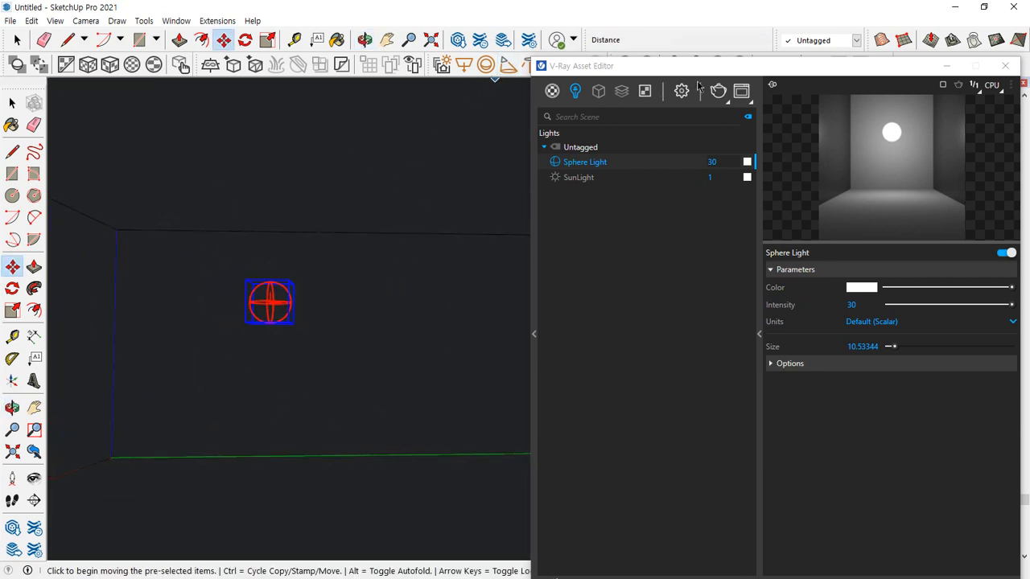
{"action": "left_click", "coordinate": [717, 91]}
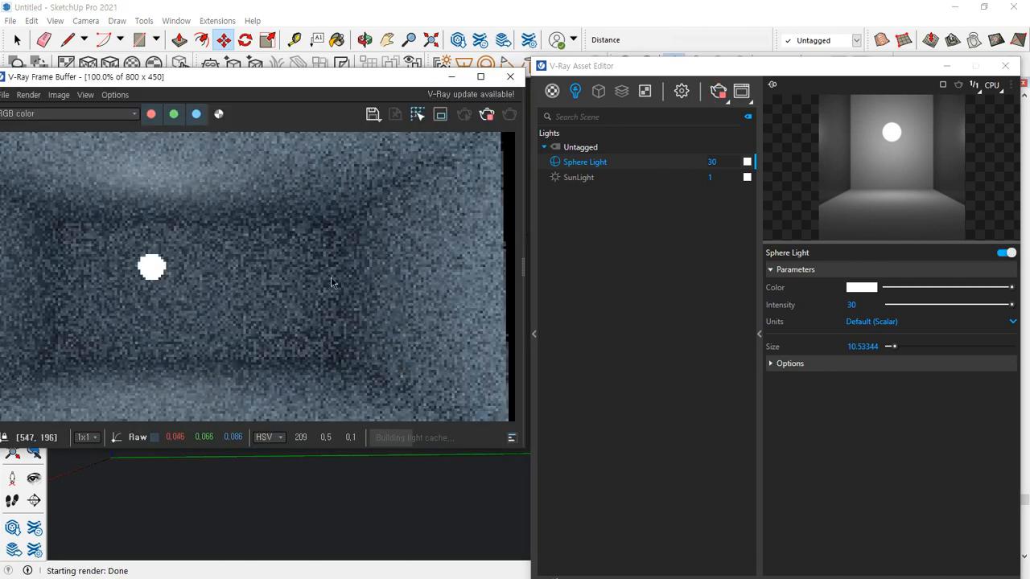
{"action": "left_click_drag", "start_coordinate": [258, 81], "coordinate": [302, 85]}
{"action": "mouse_move", "coordinate": [197, 319]}
{"action": "left_mouse_down"}
{"action": "mouse_move", "coordinate": [173, 230]}
{"action": "mouse_move", "coordinate": [234, 340]}
{"action": "mouse_move", "coordinate": [206, 219]}
{"action": "mouse_move", "coordinate": [198, 346]}
{"action": "mouse_move", "coordinate": [163, 347]}
{"action": "left_mouse_up"}
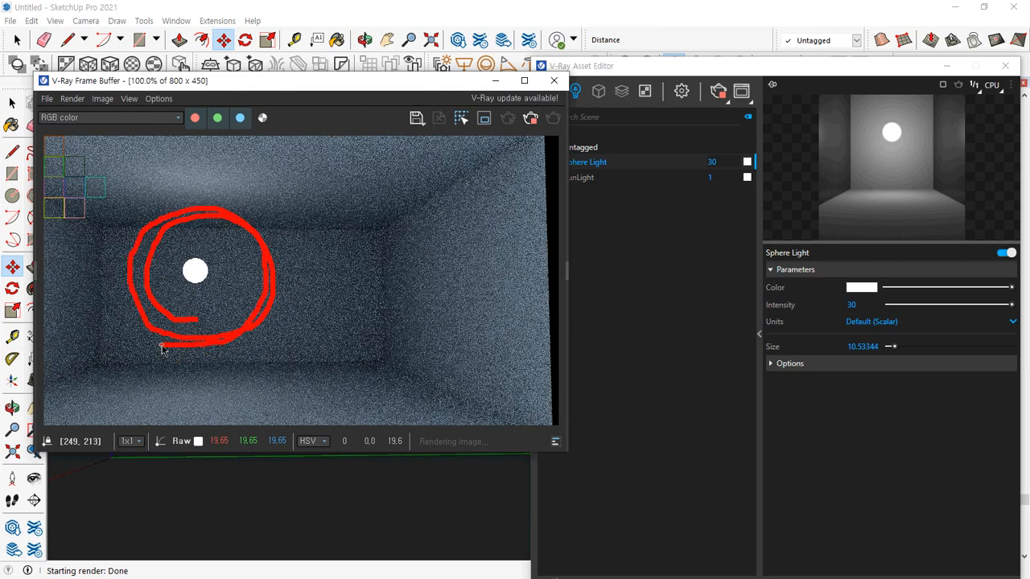
{"action": "left_click", "coordinate": [694, 288]}
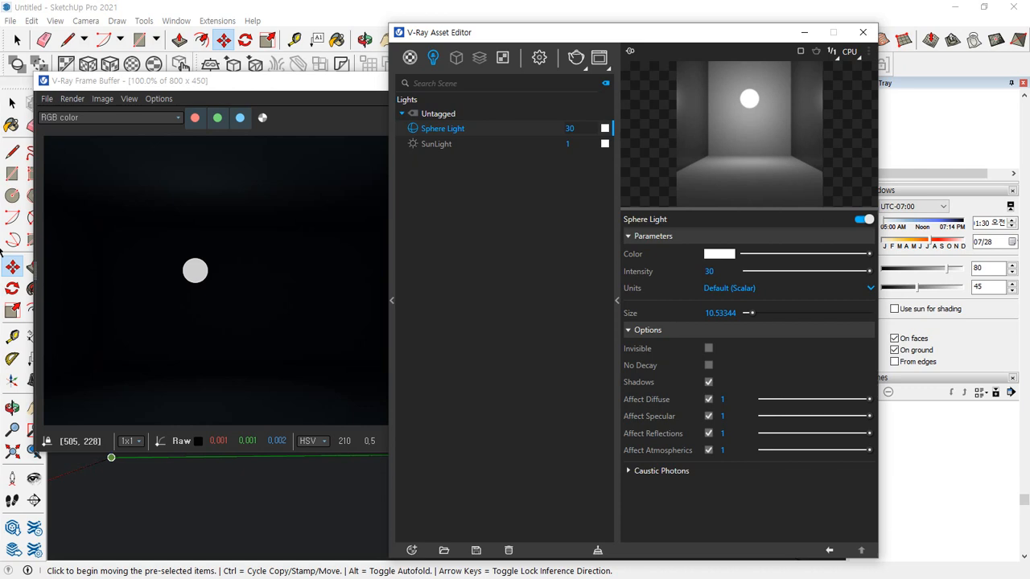
{"action": "left_click", "coordinate": [0, 251]}
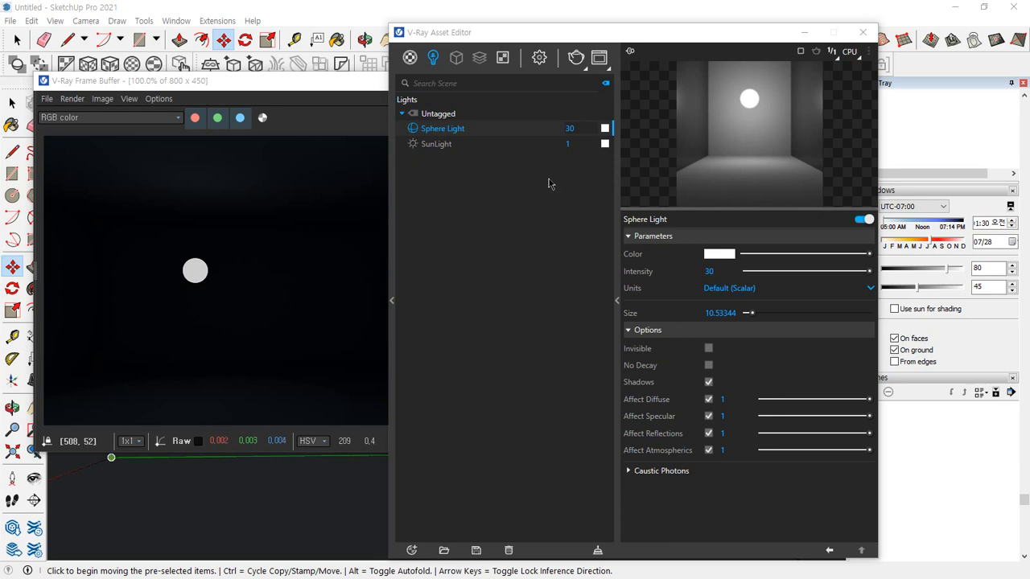
Delete the Sphere Light from the scene through its entry in the light list and close the frame buffer
{"action": "right_click", "coordinate": [438, 129]}
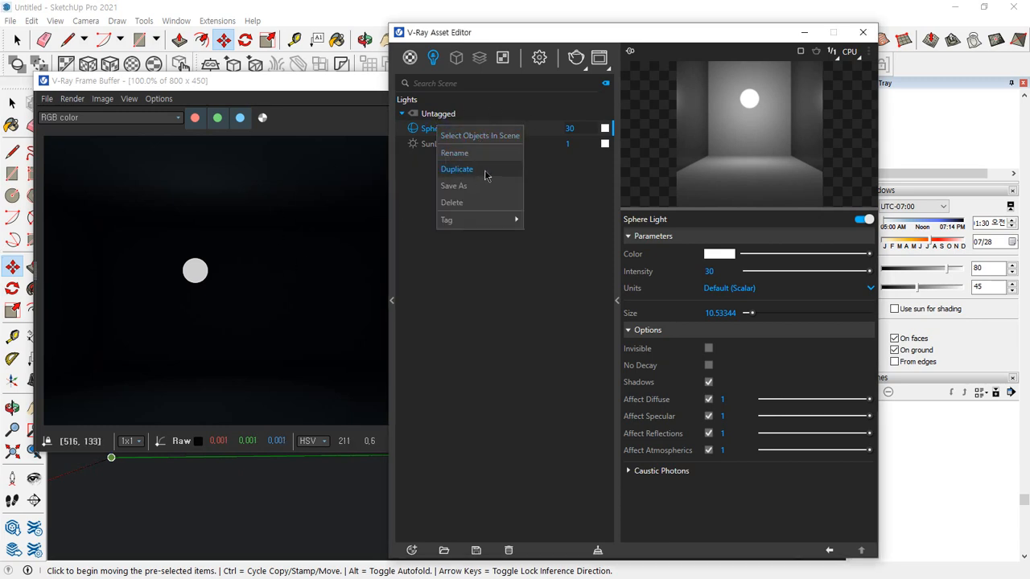
{"action": "left_click", "coordinate": [475, 204]}
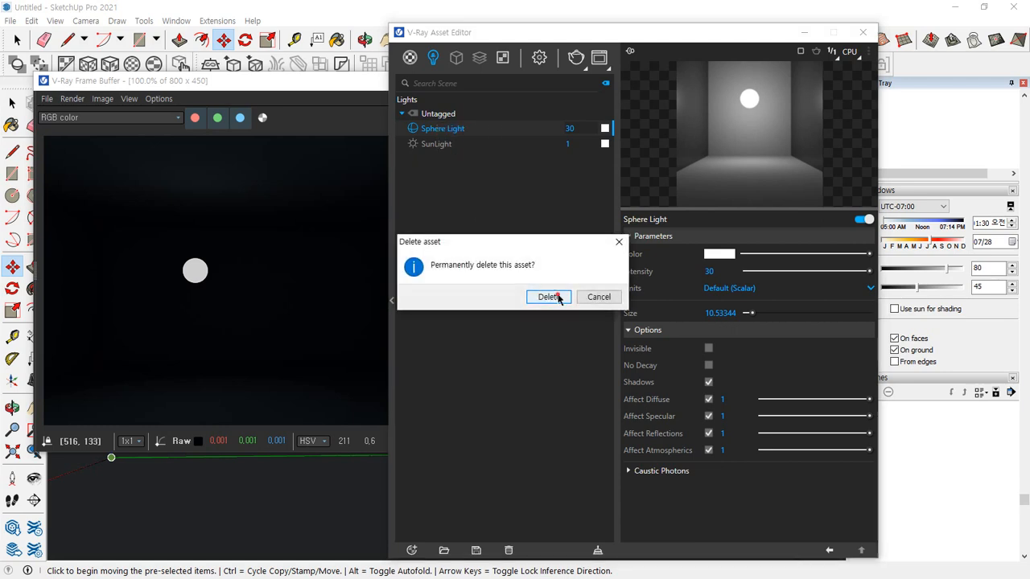
{"action": "left_click", "coordinate": [548, 297]}
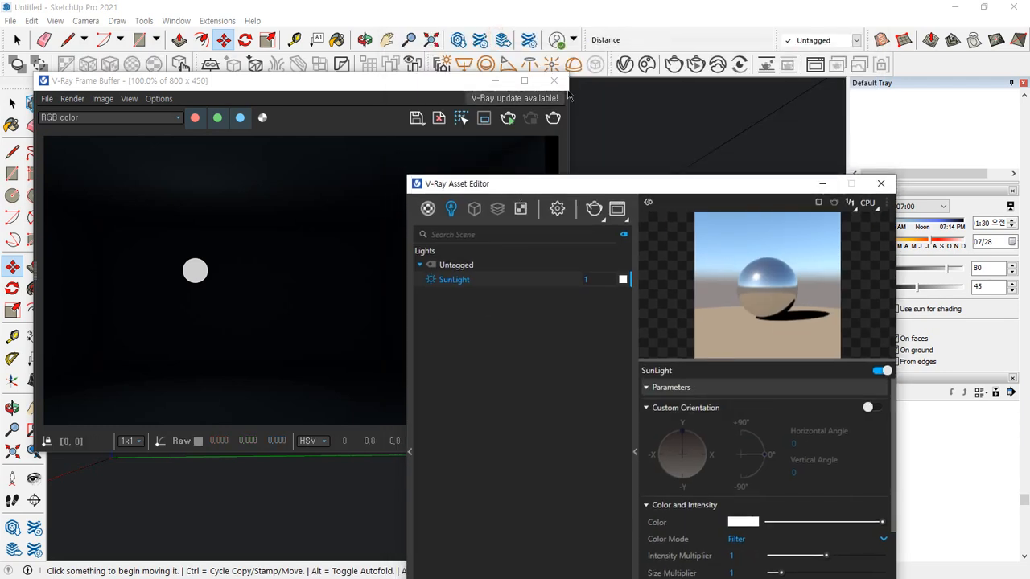
{"action": "left_click", "coordinate": [553, 80]}
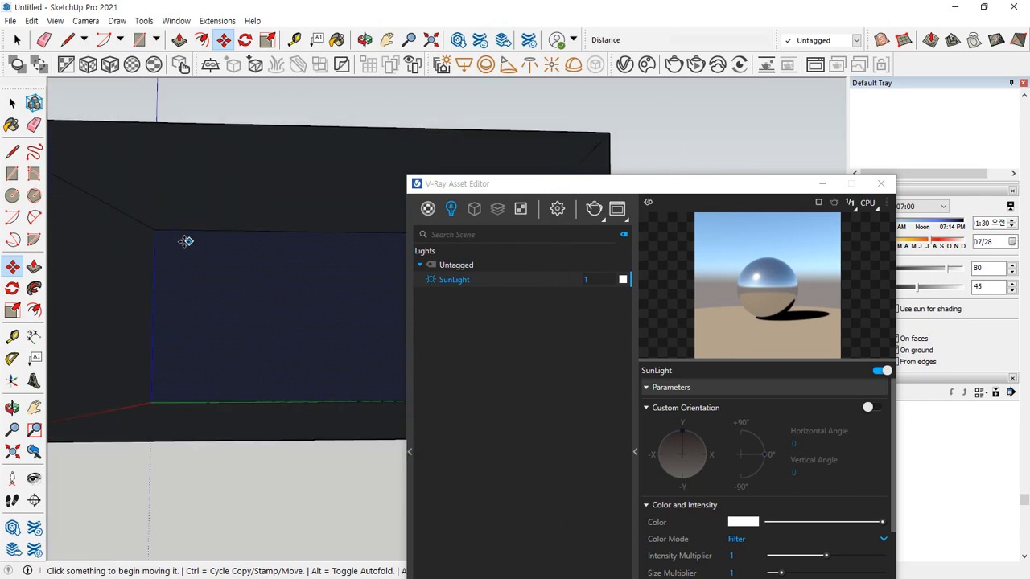
{"action": "scroll", "coordinate": [230, 212], "scroll_direction": "up", "scroll_amount": 3}
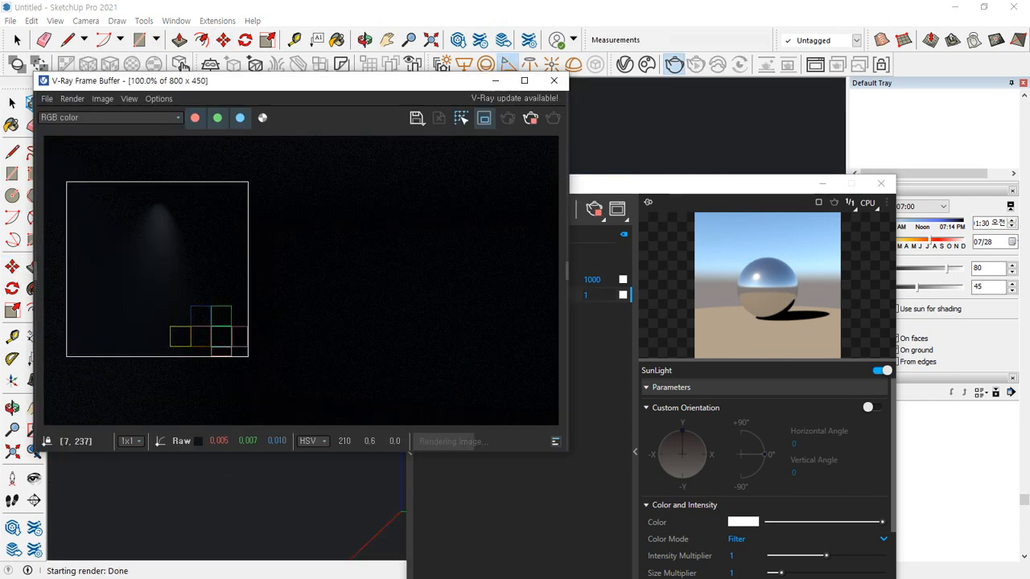
Move the asset editor clear of the render and show the Spot Light's parameters
{"action": "left_click_drag", "start_coordinate": [759, 191], "coordinate": [834, 52]}
{"action": "left_click", "coordinate": [554, 144]}
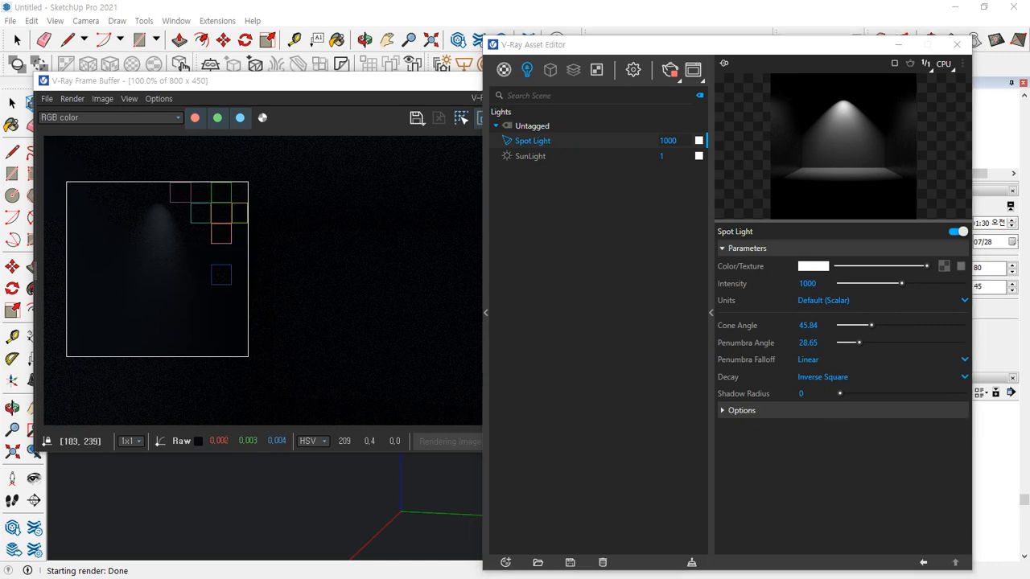
{"action": "left_click", "coordinate": [750, 488]}
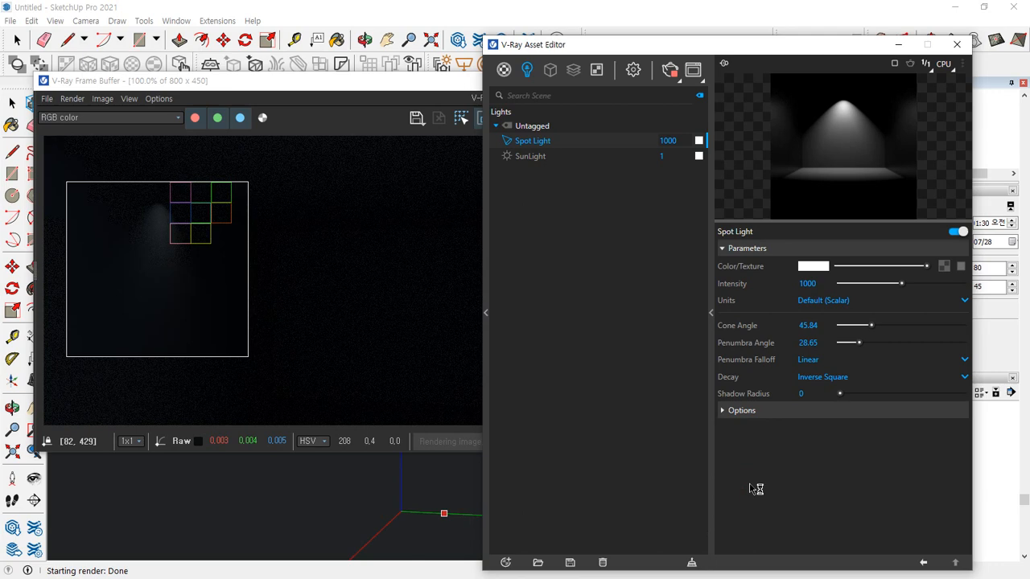
Capture a screenshot of the Spot Light's settings, cropped to 404 x 278 so it ends below Shadow Radius
{"action": "key", "text": "Print"}
{"action": "left_click_drag", "start_coordinate": [722, 359], "coordinate": [823, 371]}
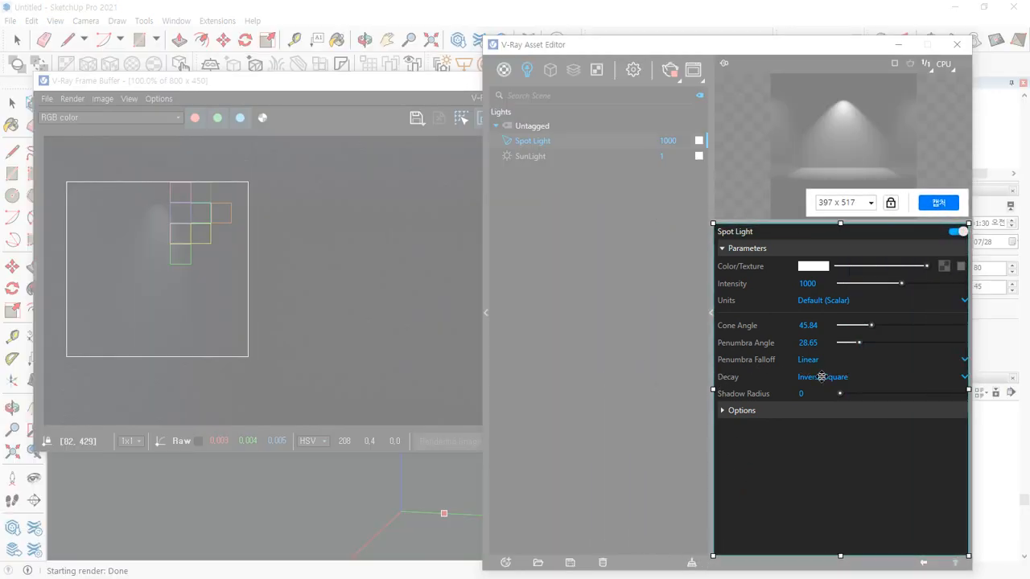
{"action": "left_click_drag", "start_coordinate": [967, 385], "coordinate": [974, 387]}
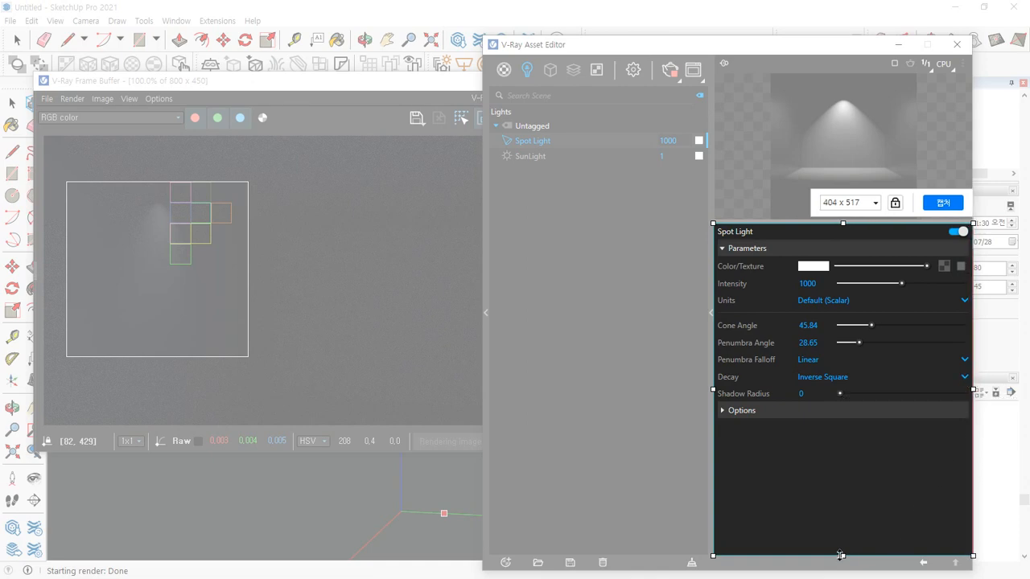
{"action": "left_click_drag", "start_coordinate": [842, 555], "coordinate": [841, 402]}
{"action": "left_click", "coordinate": [942, 422]}
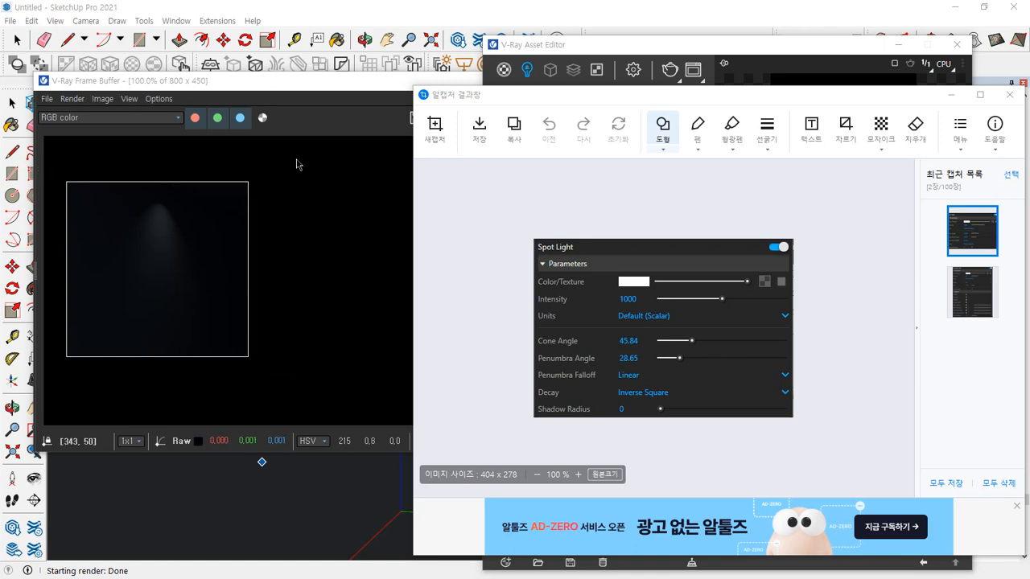
Close the frame buffer, delete the Spot Light from the scene and move the asset editor off the light tools
{"action": "left_click", "coordinate": [360, 90]}
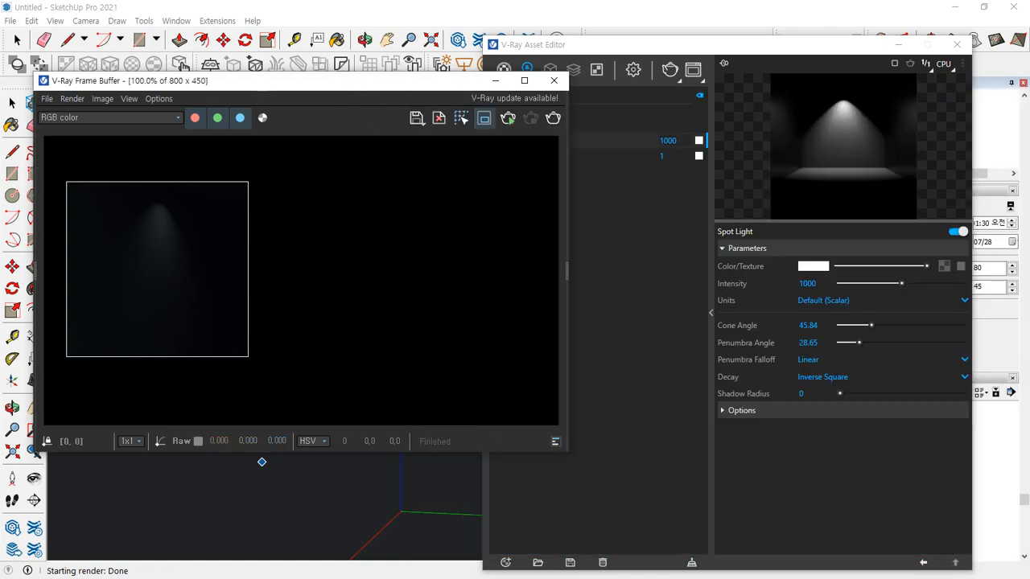
{"action": "left_click", "coordinate": [555, 81]}
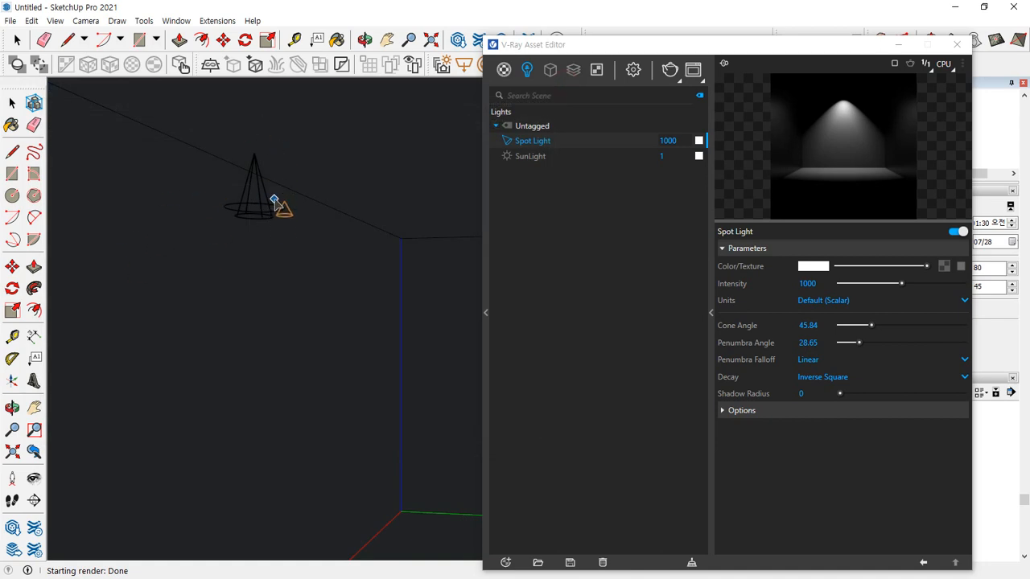
{"action": "key", "text": "space"}
{"action": "right_click", "coordinate": [537, 145]}
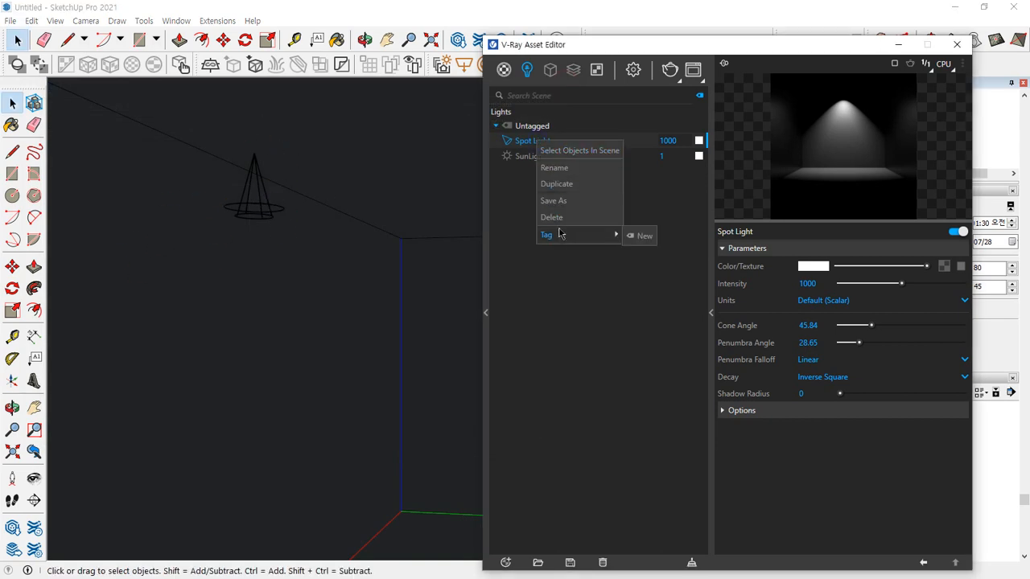
{"action": "left_click", "coordinate": [559, 218]}
{"action": "left_click", "coordinate": [547, 295]}
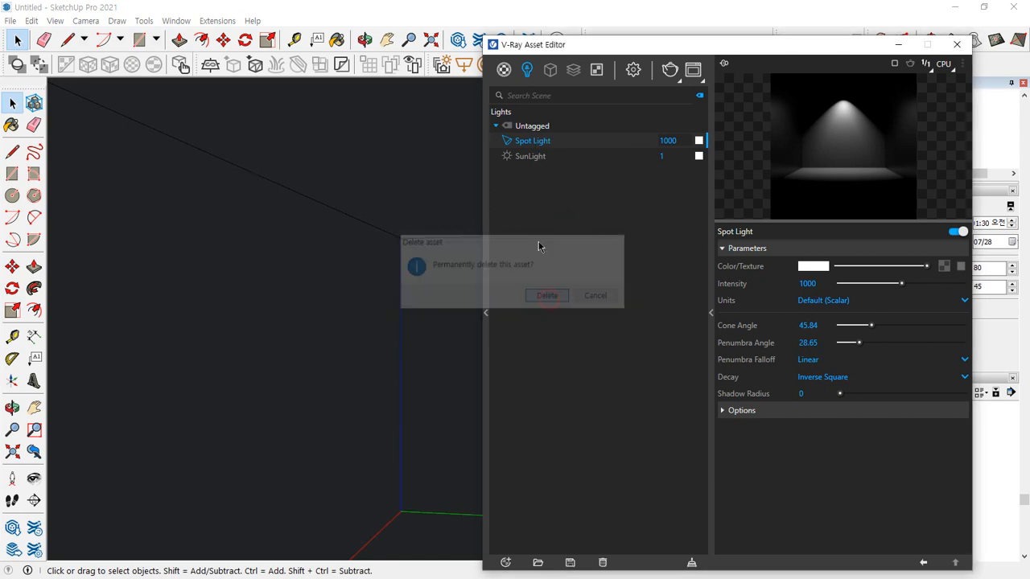
{"action": "left_click_drag", "start_coordinate": [545, 45], "coordinate": [646, 62]}
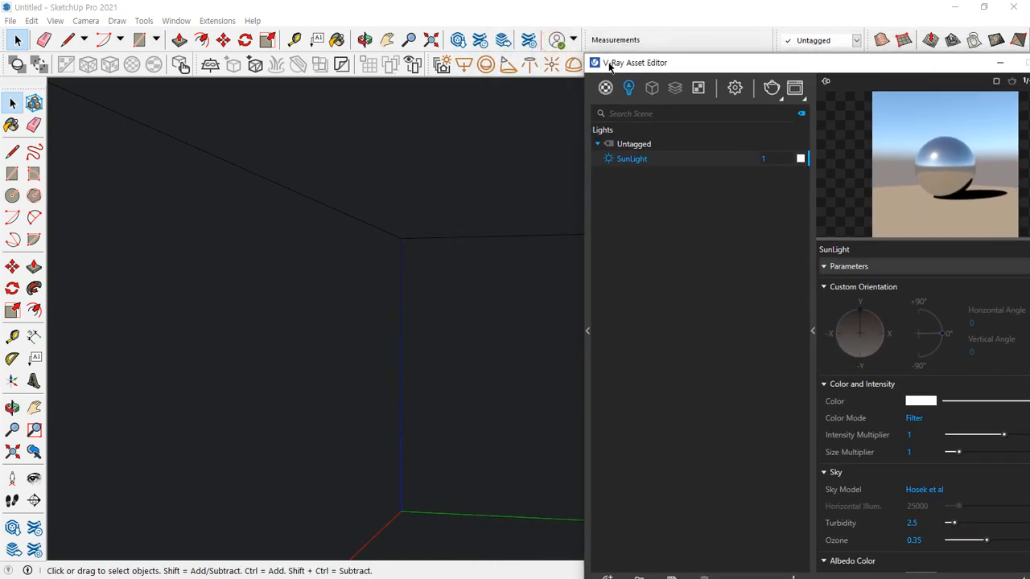
{"action": "left_click", "coordinate": [513, 68]}
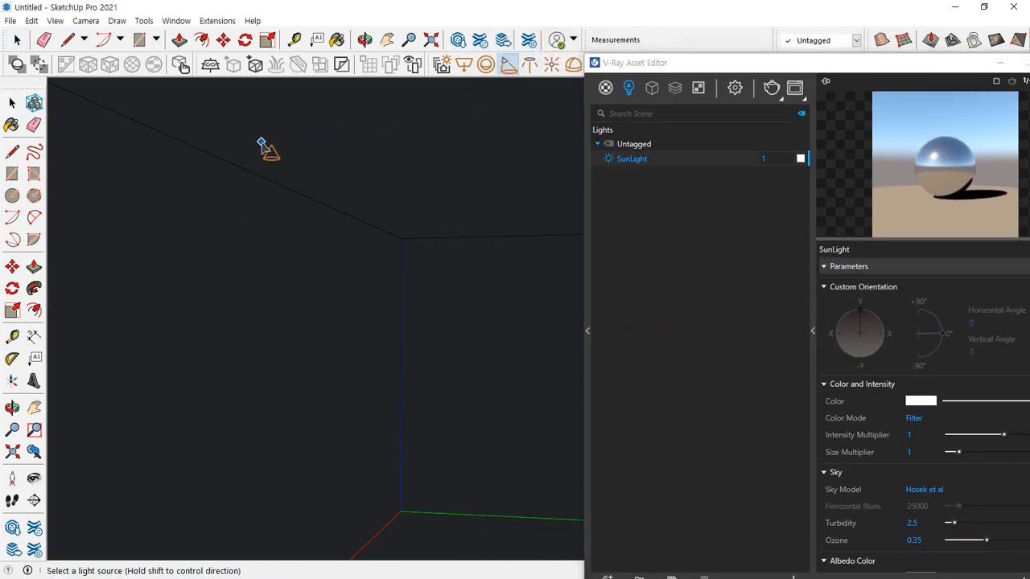
{"action": "left_click", "coordinate": [259, 161]}
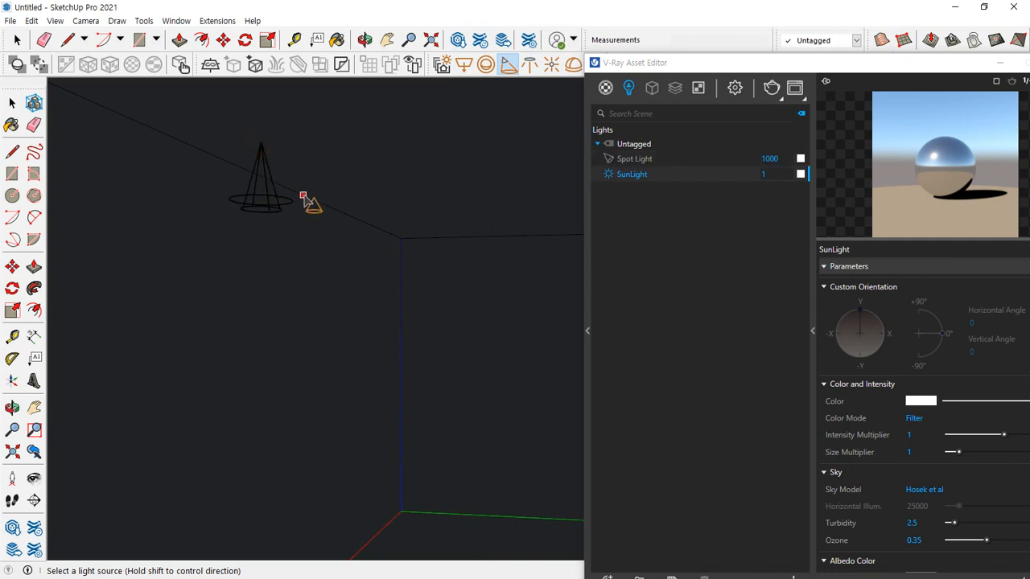
{"action": "left_click", "coordinate": [274, 151]}
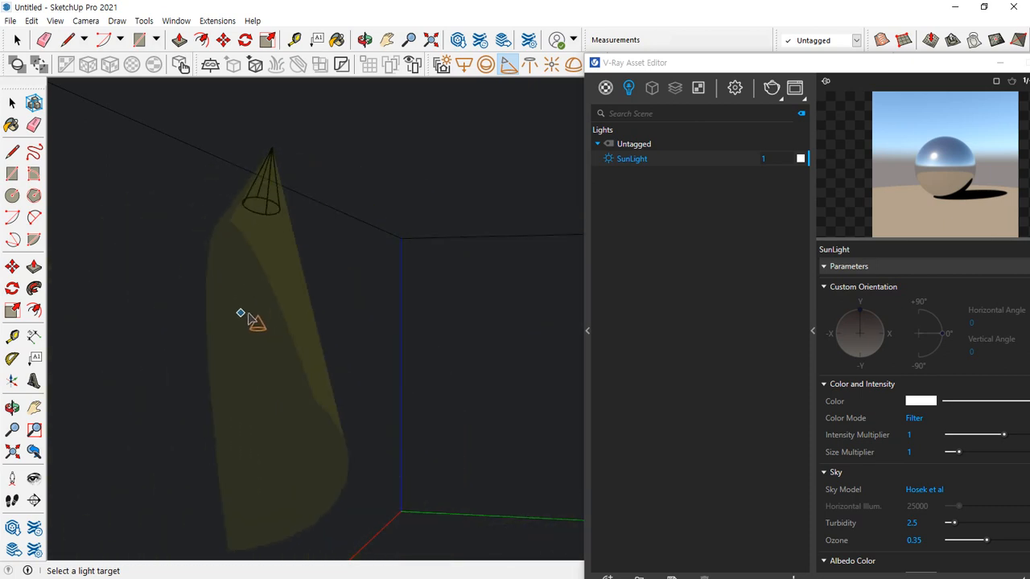
{"action": "key", "text": "Escape"}
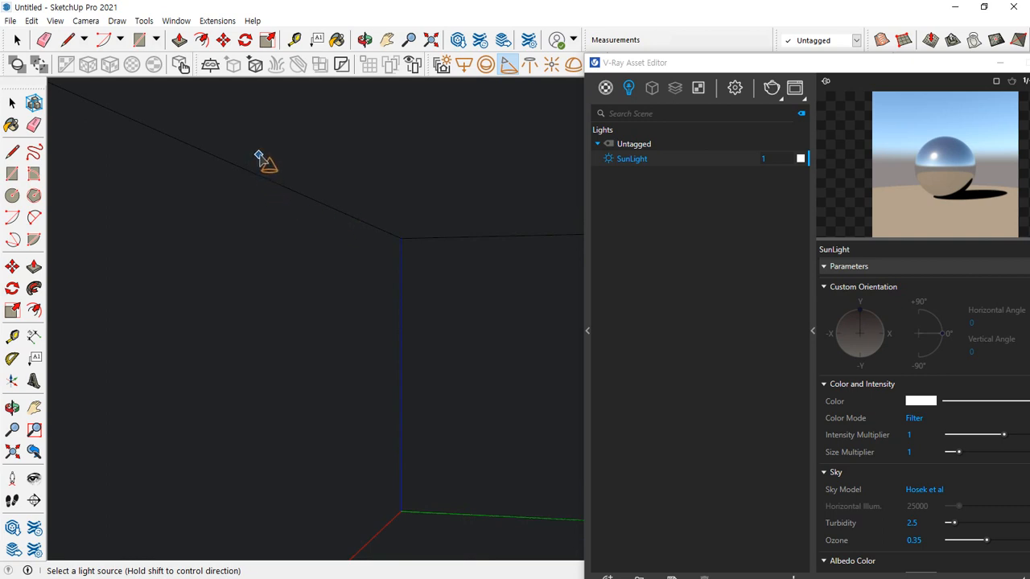
Place a V-Ray spot light on the ceiling near the side wall, aimed downward, with cone angle about 50.11 and penumbra angle about 27.11
{"action": "left_click", "coordinate": [259, 155]}
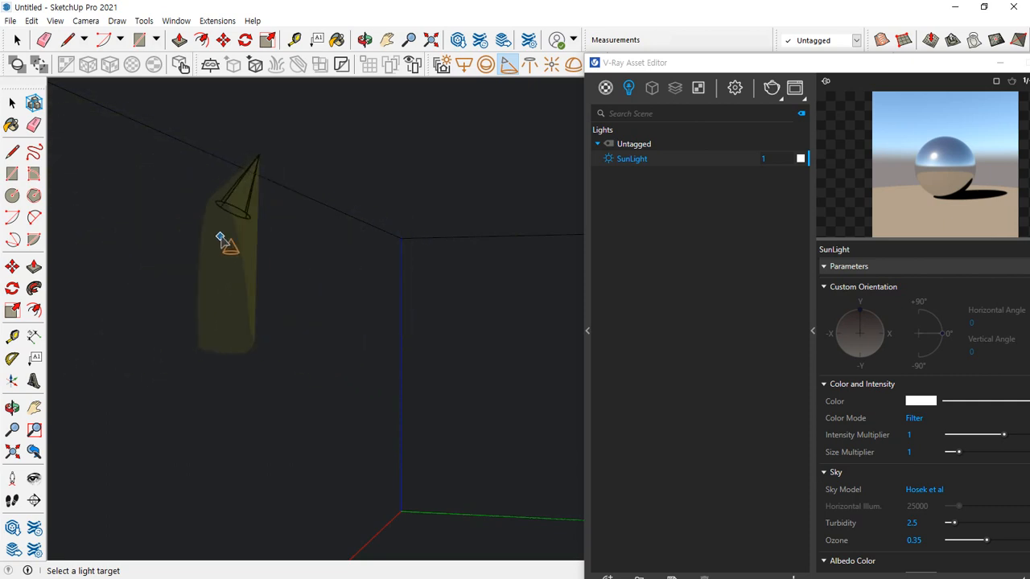
{"action": "left_click", "coordinate": [241, 245]}
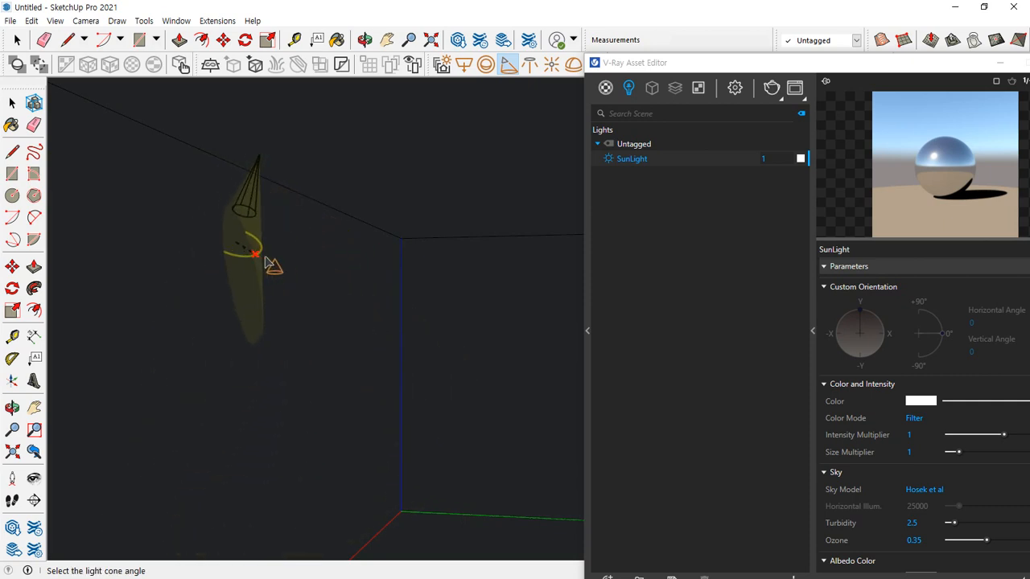
{"action": "left_click", "coordinate": [290, 261]}
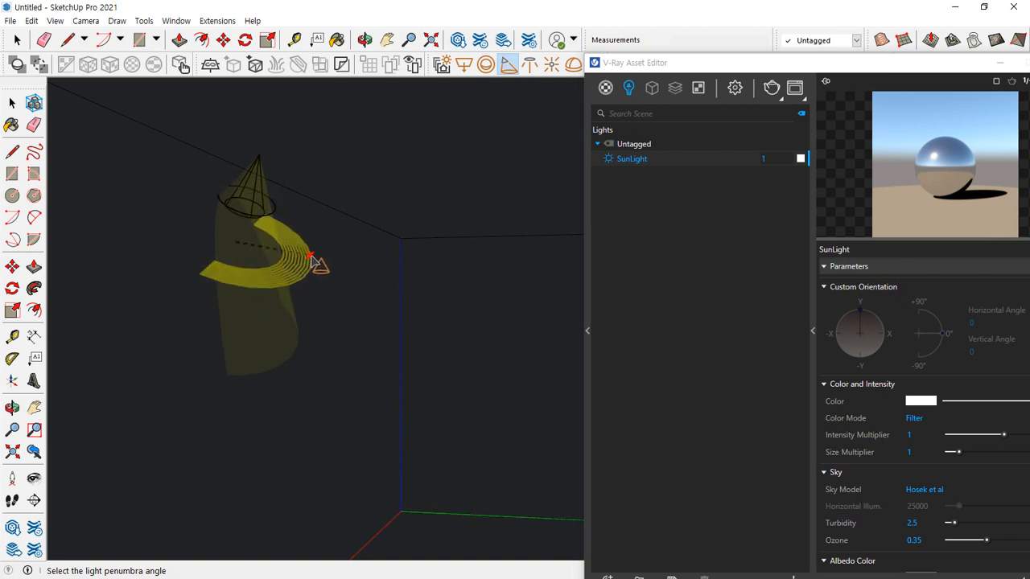
{"action": "left_click", "coordinate": [316, 259]}
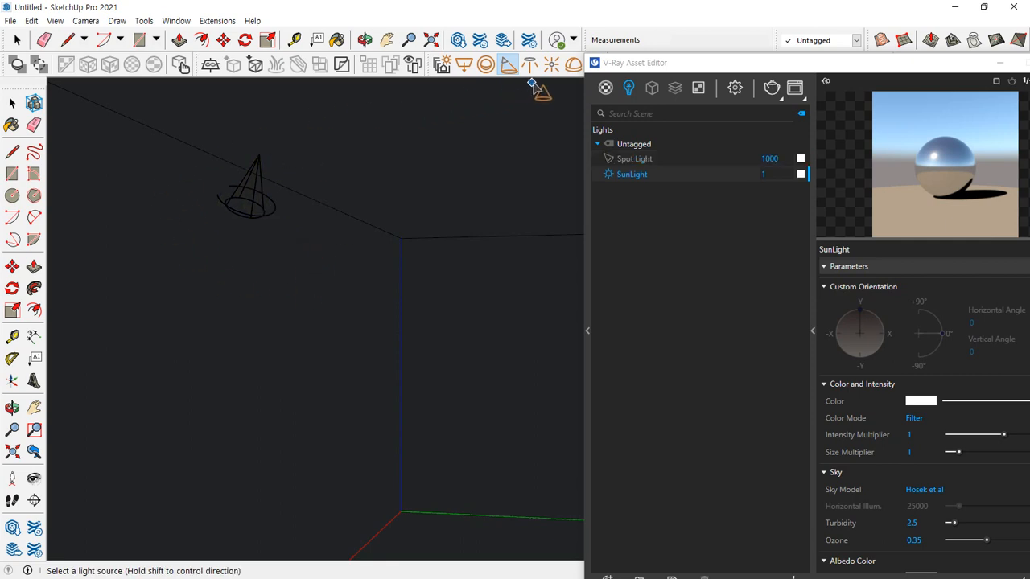
Set the camera's film sensitivity (ISO) to 400 in the render settings and render the spot-lit region
{"action": "left_click_drag", "start_coordinate": [741, 73], "coordinate": [537, 37]}
{"action": "left_click", "coordinate": [531, 52]}
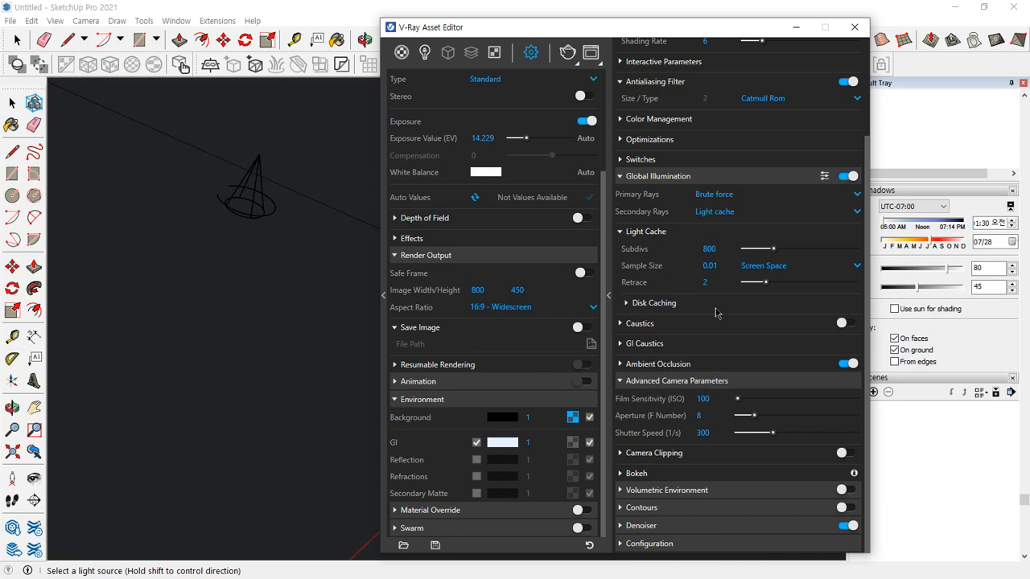
{"action": "left_click", "coordinate": [705, 399]}
{"action": "type", "text": "400"}
{"action": "key", "text": "Return"}
{"action": "left_click", "coordinate": [568, 55]}
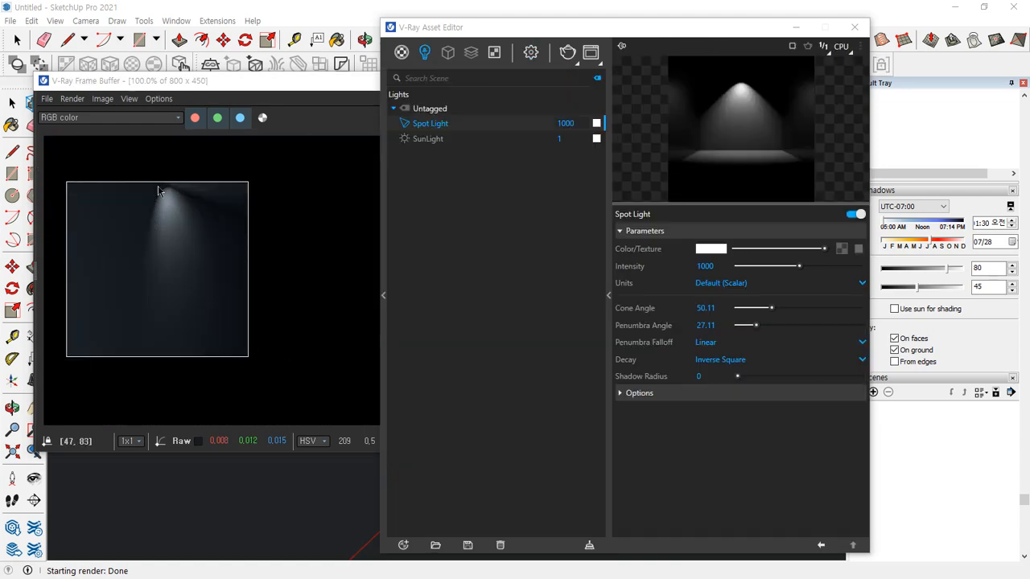
Examine the light cone's outline, bright core and soft edge in the enlarged render against the Penumbra Falloff setting, using temporary pen marks
{"action": "scroll", "coordinate": [167, 206], "scroll_direction": "up", "scroll_amount": 2}
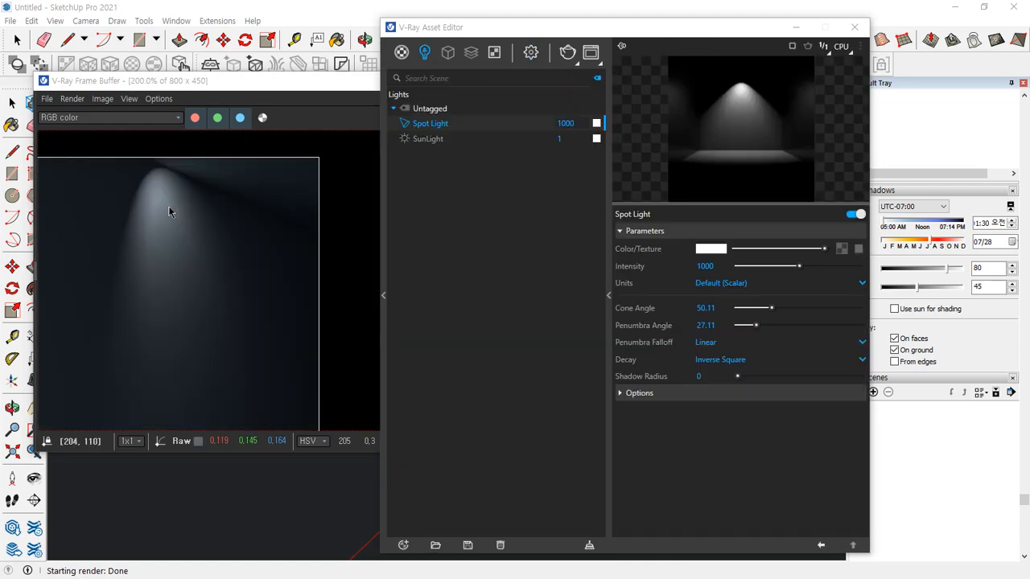
{"action": "left_click", "coordinate": [145, 201]}
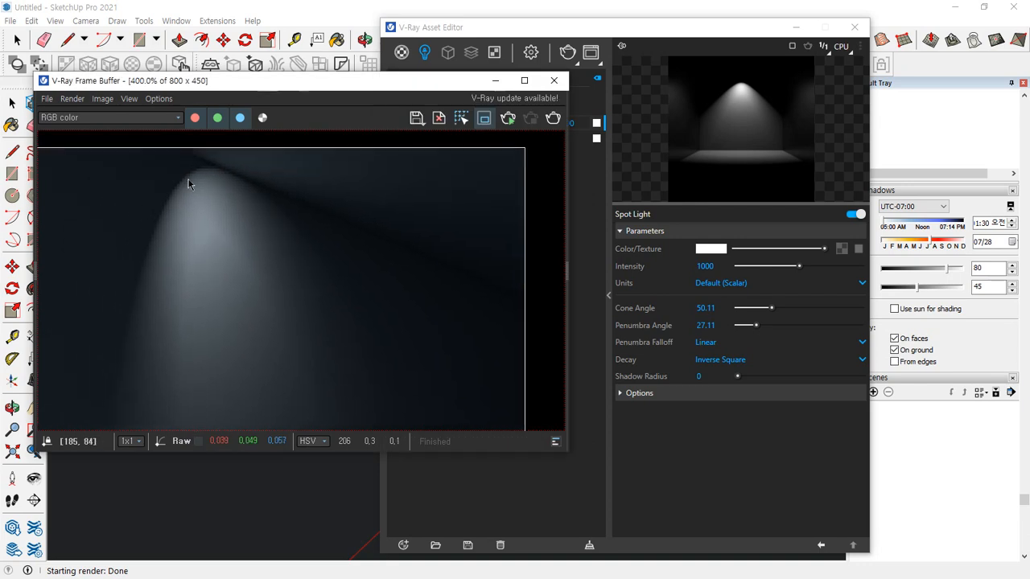
{"action": "mouse_move", "coordinate": [233, 161]}
{"action": "left_mouse_down"}
{"action": "mouse_move", "coordinate": [242, 166]}
{"action": "mouse_move", "coordinate": [172, 178]}
{"action": "mouse_move", "coordinate": [156, 199]}
{"action": "left_mouse_up"}
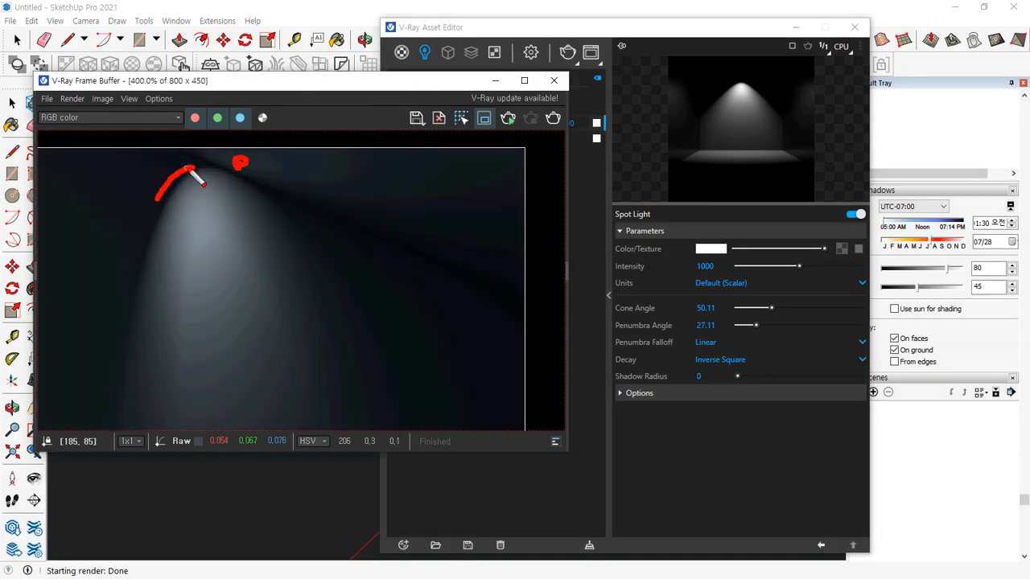
{"action": "left_click_drag", "start_coordinate": [192, 169], "coordinate": [242, 167]}
{"action": "left_click_drag", "start_coordinate": [141, 267], "coordinate": [119, 320]}
{"action": "left_click_drag", "start_coordinate": [153, 270], "coordinate": [144, 324]}
{"action": "mouse_move", "coordinate": [218, 194]}
{"action": "left_mouse_down"}
{"action": "mouse_move", "coordinate": [242, 310]}
{"action": "mouse_move", "coordinate": [227, 239]}
{"action": "mouse_move", "coordinate": [208, 263]}
{"action": "left_mouse_up"}
{"action": "left_click_drag", "start_coordinate": [226, 261], "coordinate": [219, 291]}
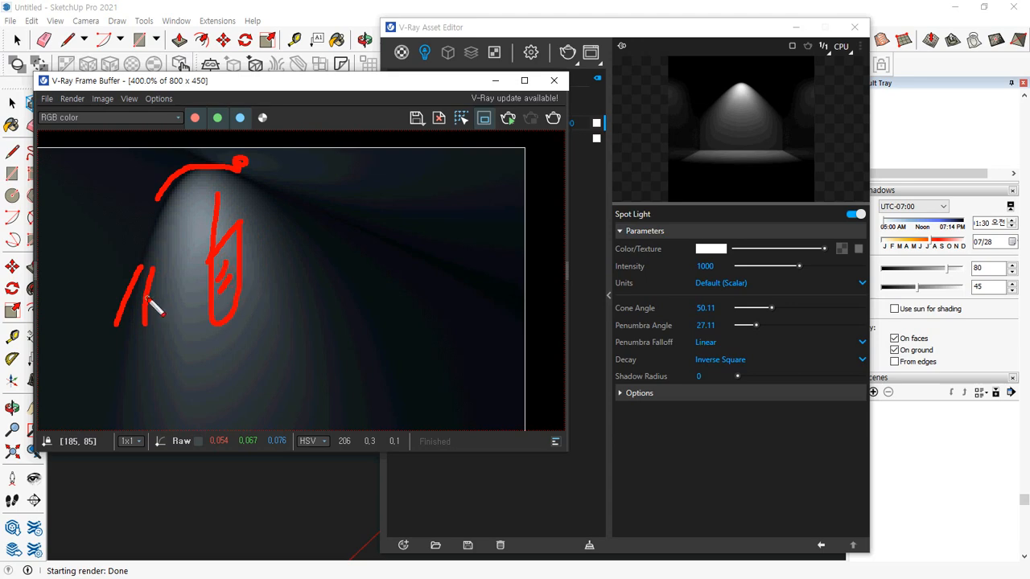
{"action": "mouse_move", "coordinate": [151, 285]}
{"action": "left_mouse_down"}
{"action": "mouse_move", "coordinate": [137, 290]}
{"action": "mouse_move", "coordinate": [137, 277]}
{"action": "mouse_move", "coordinate": [129, 326]}
{"action": "left_mouse_up"}
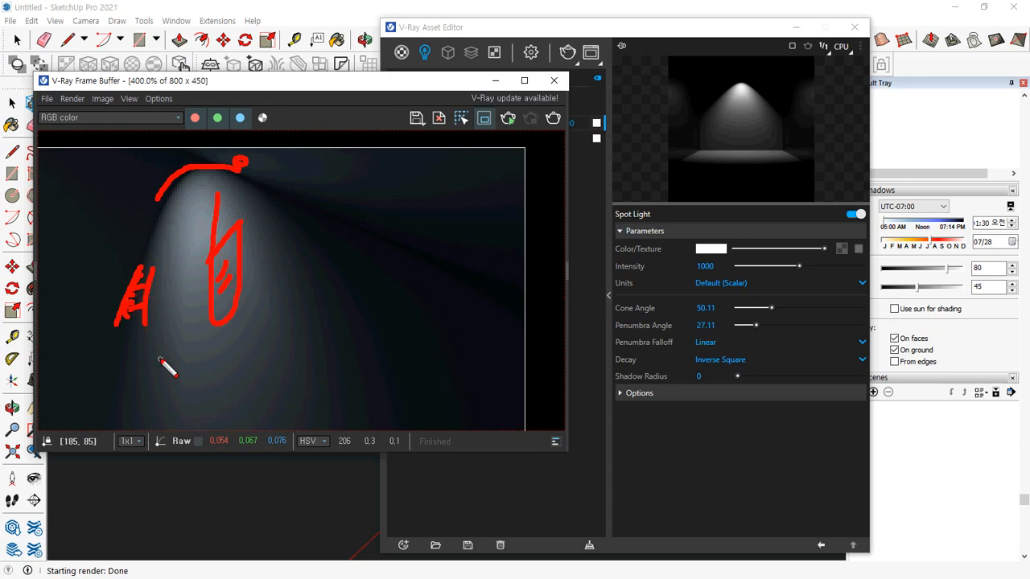
{"action": "left_click_drag", "start_coordinate": [157, 262], "coordinate": [166, 332]}
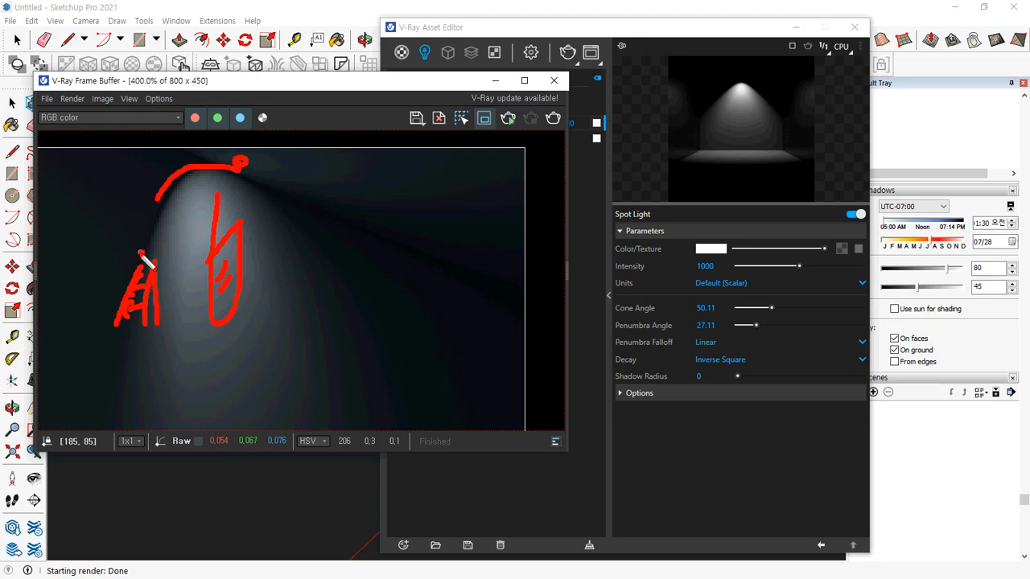
{"action": "left_click_drag", "start_coordinate": [140, 254], "coordinate": [119, 307]}
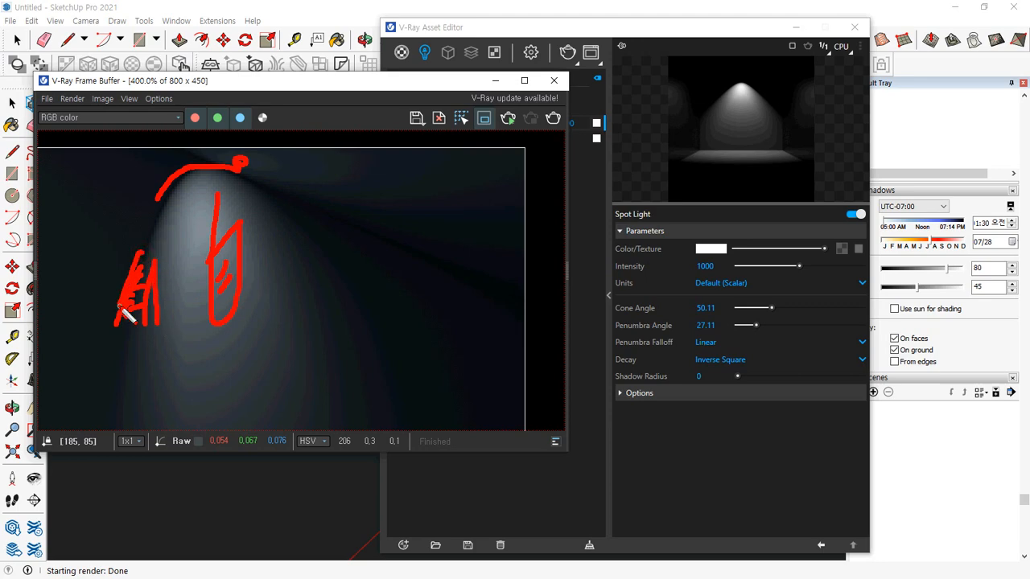
{"action": "mouse_move", "coordinate": [173, 376]}
{"action": "left_mouse_down"}
{"action": "mouse_move", "coordinate": [350, 345]}
{"action": "mouse_move", "coordinate": [435, 384]}
{"action": "left_mouse_up"}
{"action": "left_click_drag", "start_coordinate": [418, 371], "coordinate": [417, 392]}
{"action": "left_click_drag", "start_coordinate": [734, 346], "coordinate": [636, 360]}
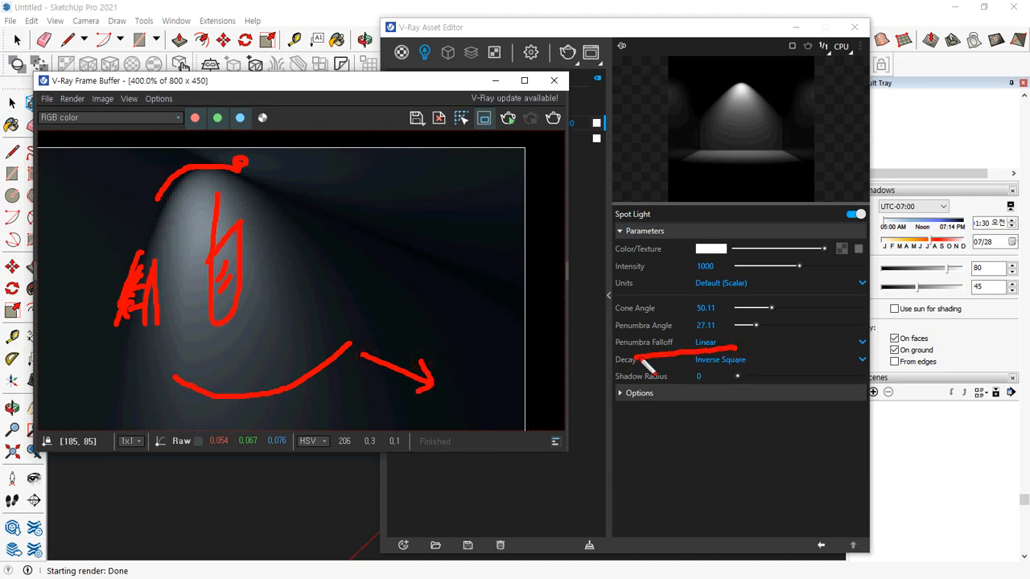
{"action": "key", "text": "Escape"}
Examine how the light fades with distance below the spot light, marking its direction with a downward arrow on the render
{"action": "left_click", "coordinate": [727, 435]}
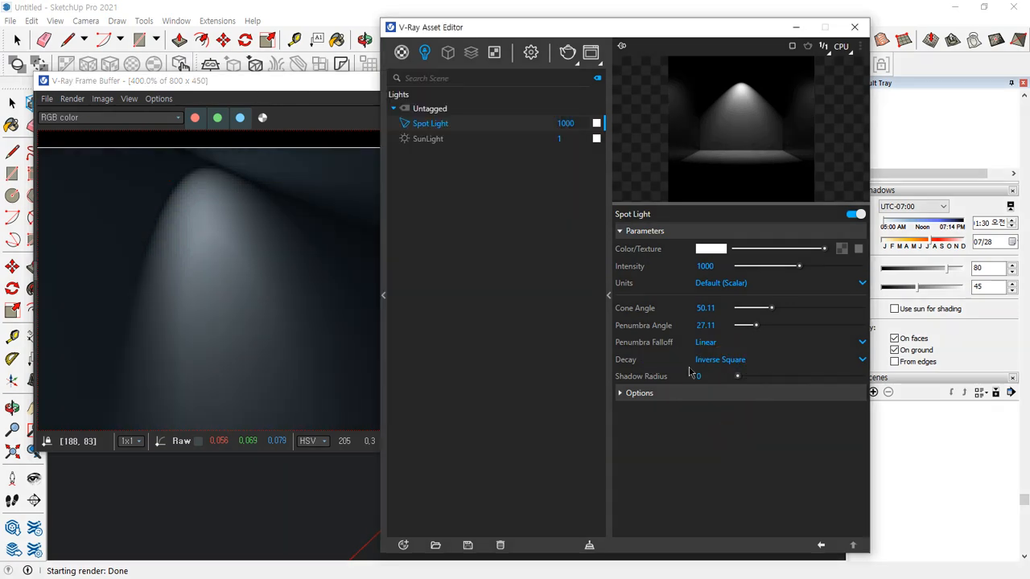
{"action": "left_click_drag", "start_coordinate": [232, 165], "coordinate": [254, 394]}
{"action": "mouse_move", "coordinate": [231, 358]}
{"action": "left_mouse_down"}
{"action": "mouse_move", "coordinate": [256, 394]}
{"action": "mouse_move", "coordinate": [280, 360]}
{"action": "left_mouse_up"}
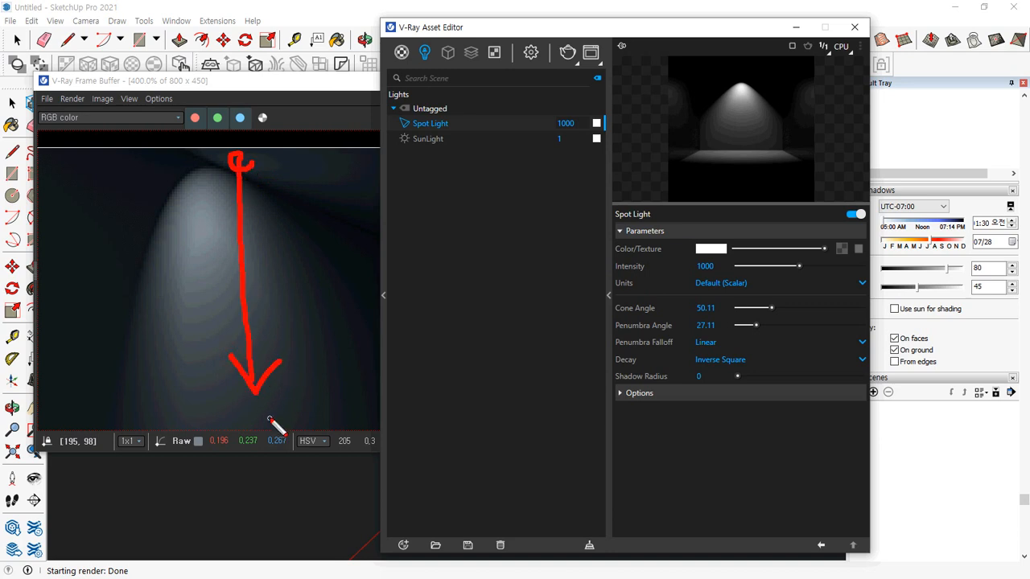
Set the spot light's decay to Inverse and render the whole room without the region limit
{"action": "left_click_drag", "start_coordinate": [757, 366], "coordinate": [697, 376]}
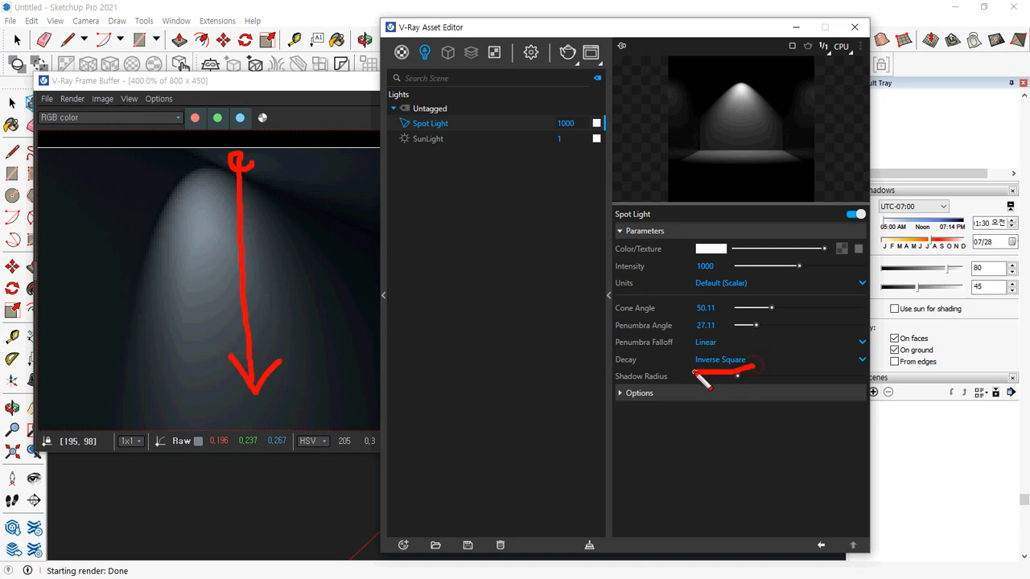
{"action": "key", "text": "Escape"}
{"action": "left_click", "coordinate": [734, 363]}
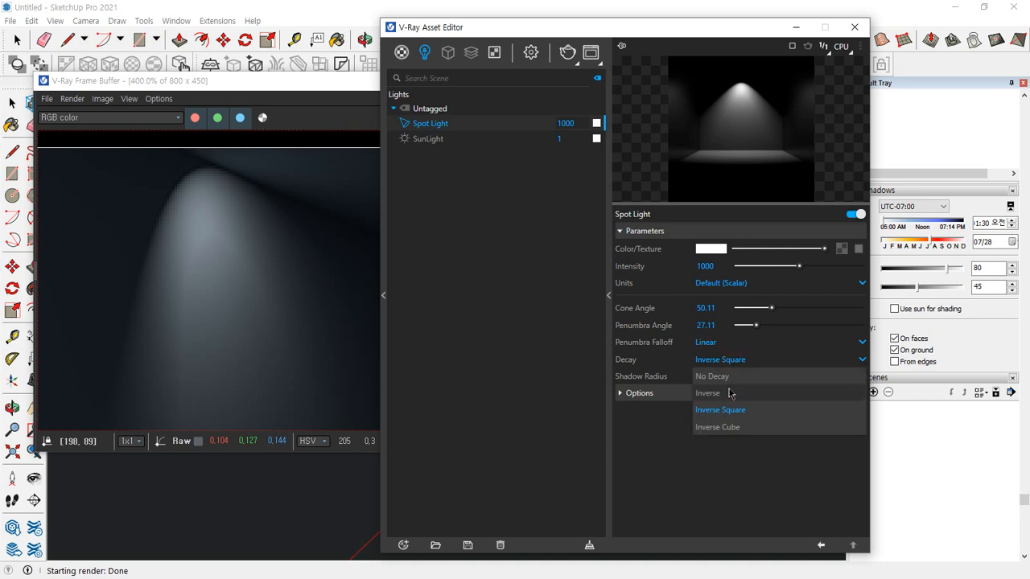
{"action": "left_click", "coordinate": [730, 393]}
{"action": "left_click", "coordinate": [326, 241]}
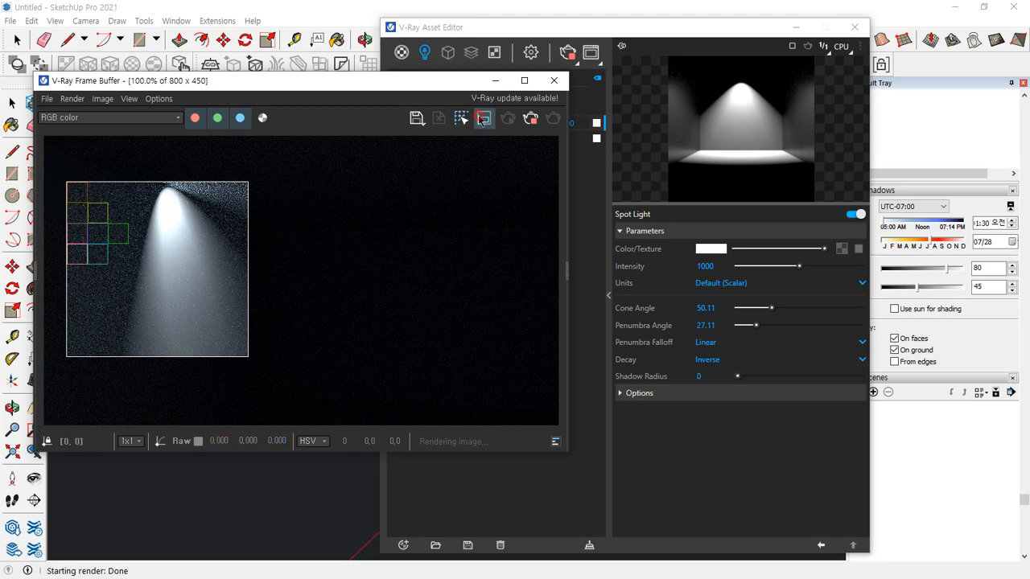
{"action": "left_click", "coordinate": [530, 119]}
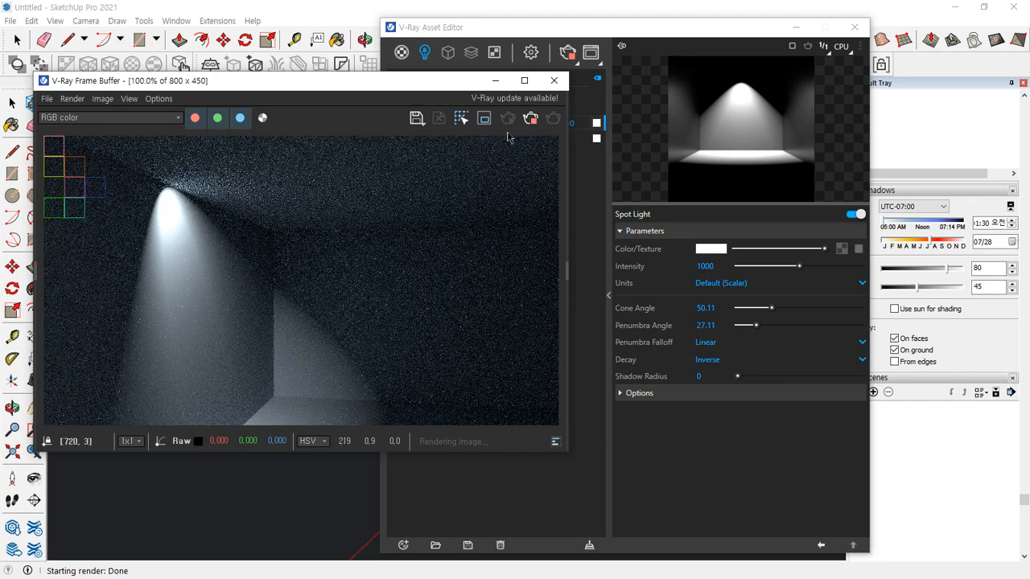
Switch the spot light's decay to Inverse Cube and render the room again for comparison
{"action": "left_click", "coordinate": [732, 358]}
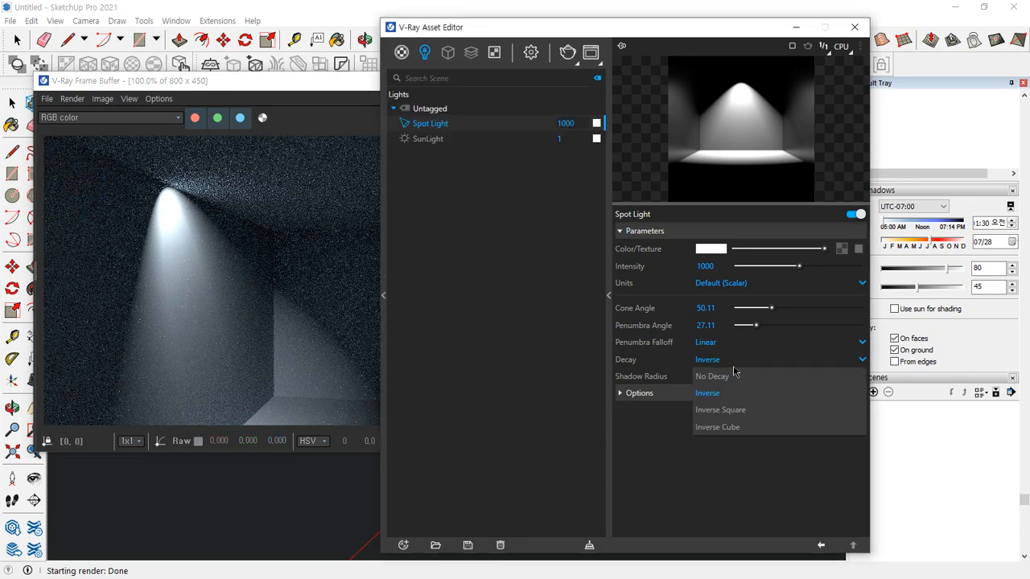
{"action": "left_click", "coordinate": [720, 431]}
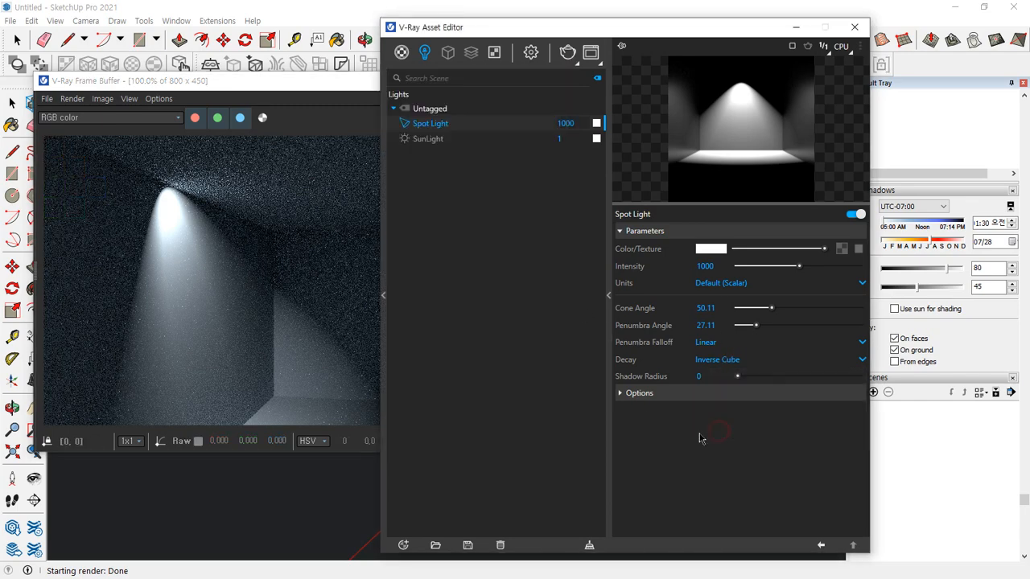
{"action": "left_click", "coordinate": [574, 62]}
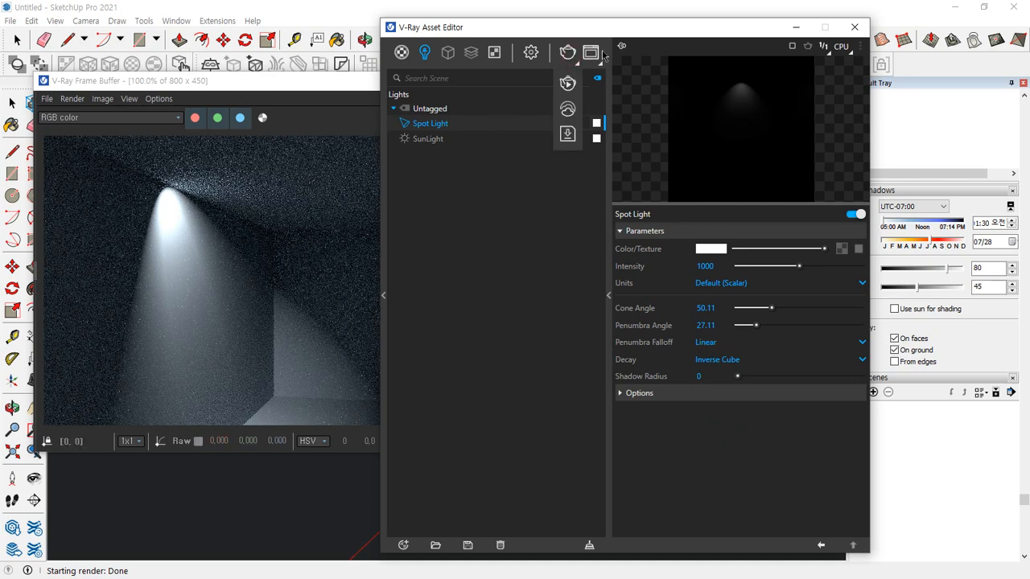
{"action": "left_click", "coordinate": [568, 52]}
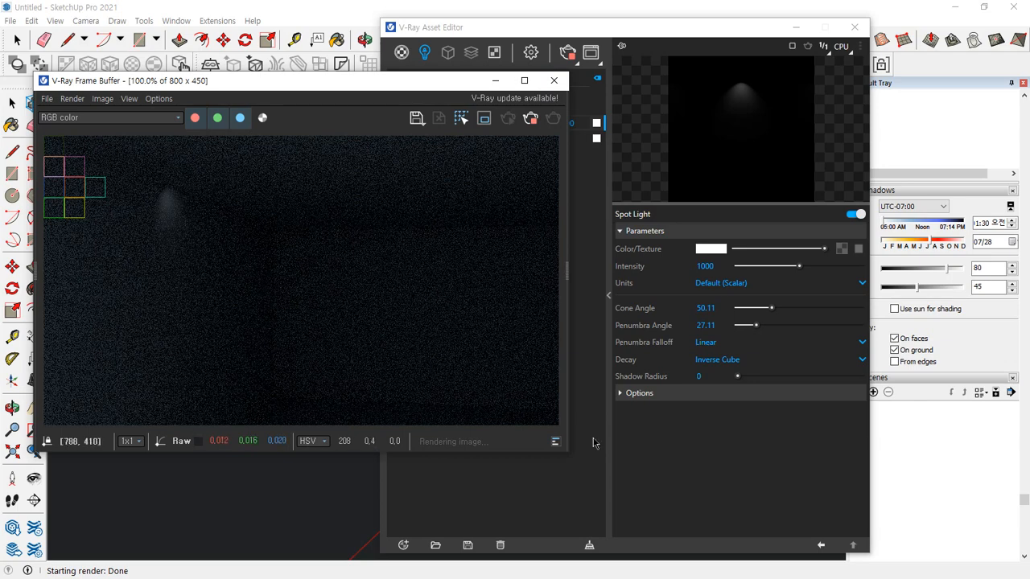
Return the spot light's decay to Inverse Square, keeping the penumbra falloff at Linear
{"action": "left_click", "coordinate": [641, 449]}
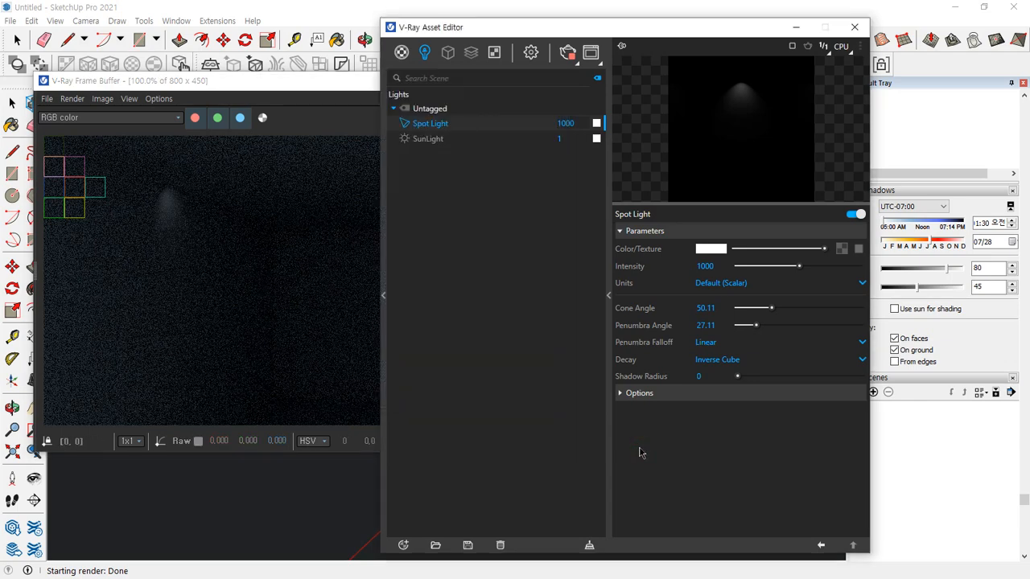
{"action": "left_click", "coordinate": [739, 359]}
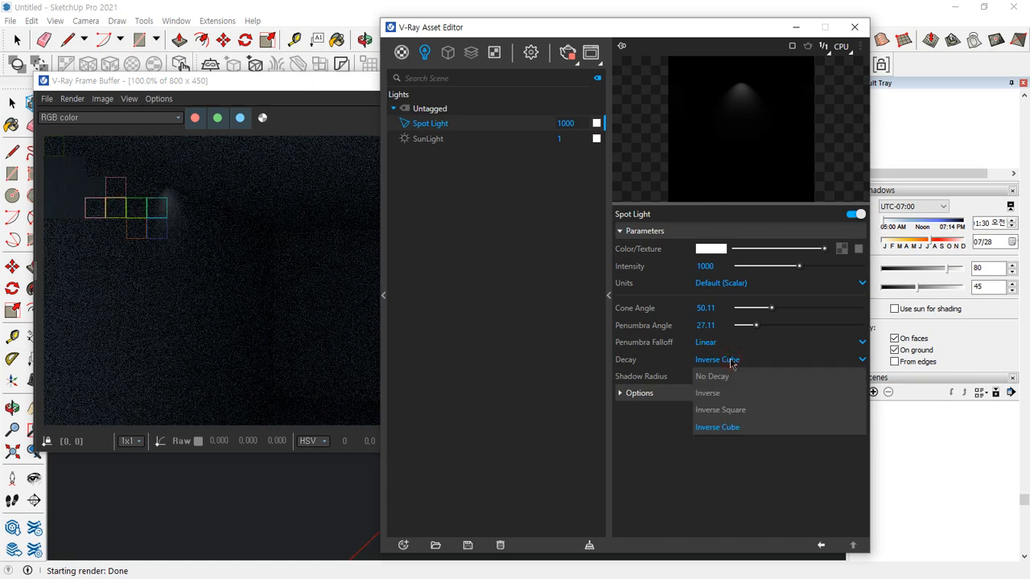
{"action": "left_click", "coordinate": [742, 411]}
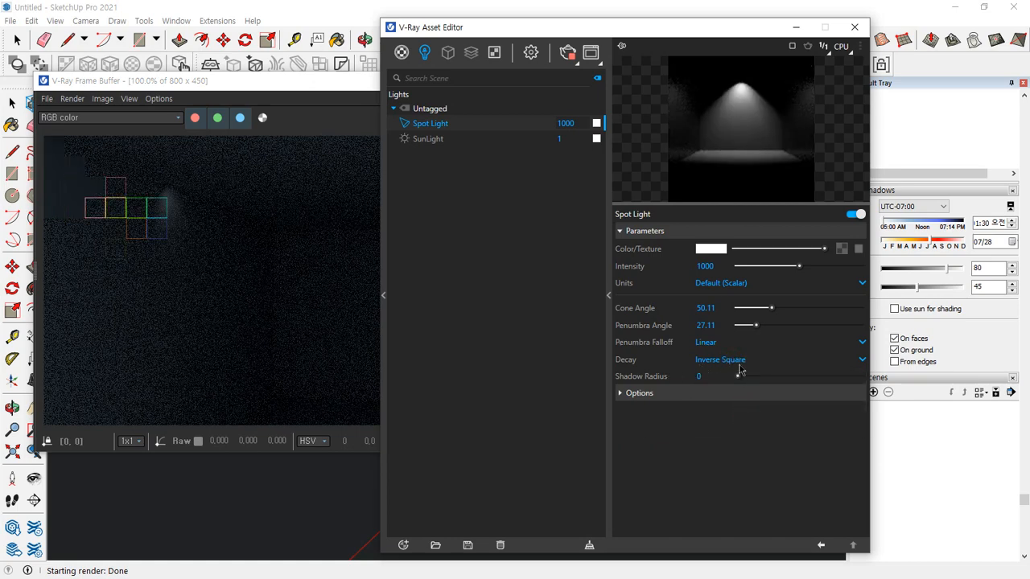
{"action": "left_click", "coordinate": [718, 345]}
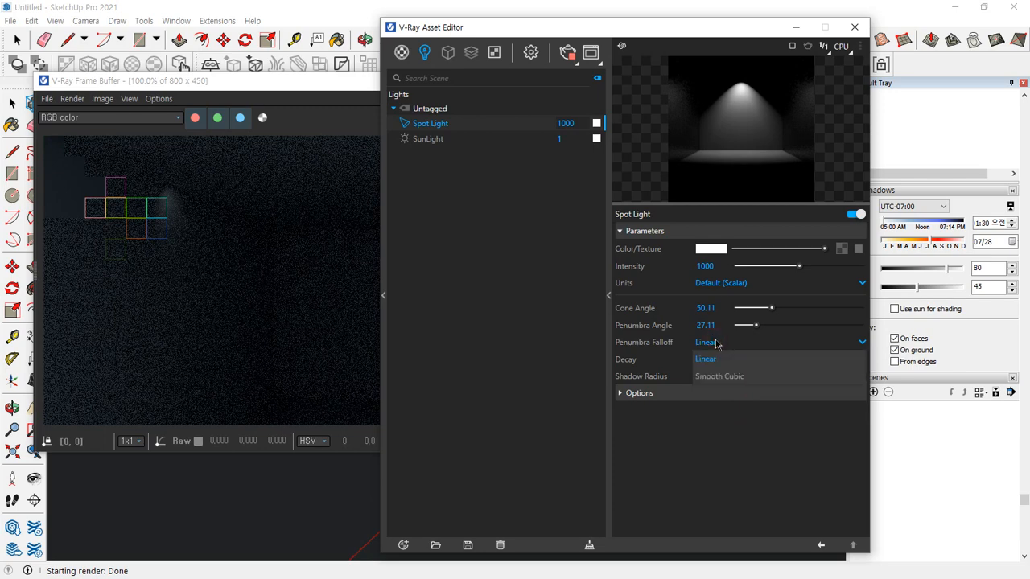
{"action": "left_click", "coordinate": [726, 360]}
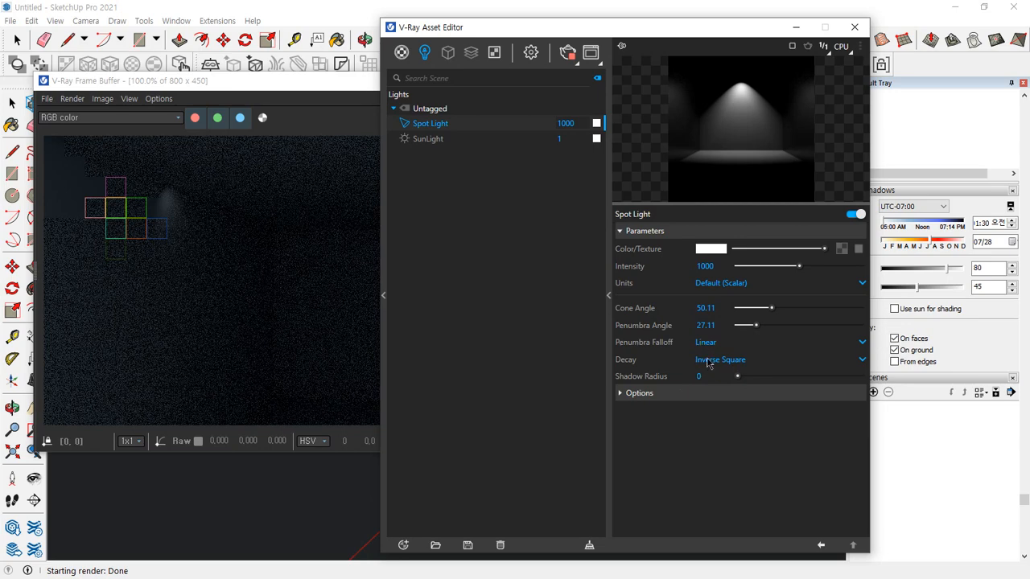
Select the spot light in the model, mark the gap between its inner and outer circles, and widen its penumbra angle to about 83.61
{"action": "left_click", "coordinate": [301, 228]}
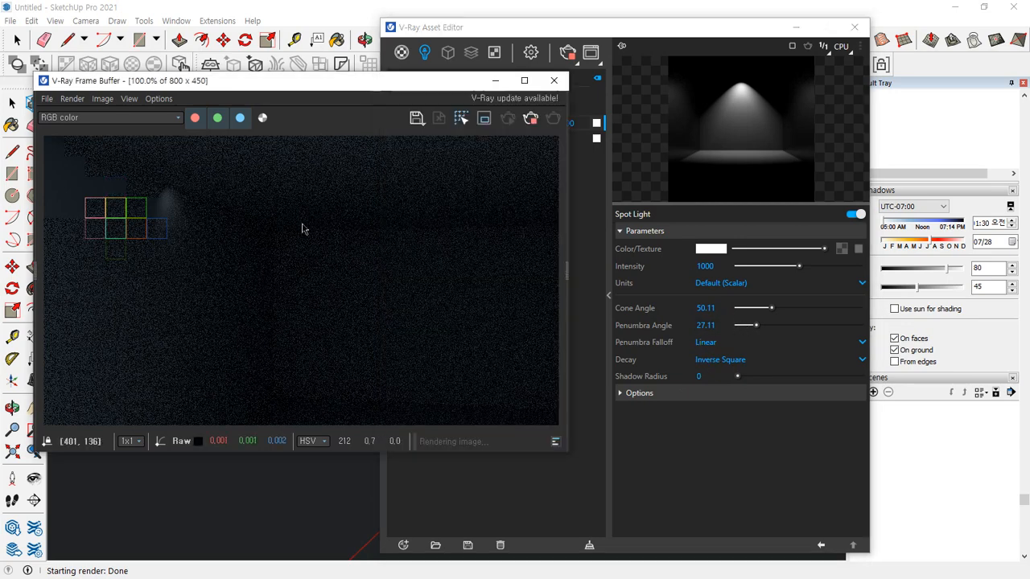
{"action": "left_click", "coordinate": [554, 80]}
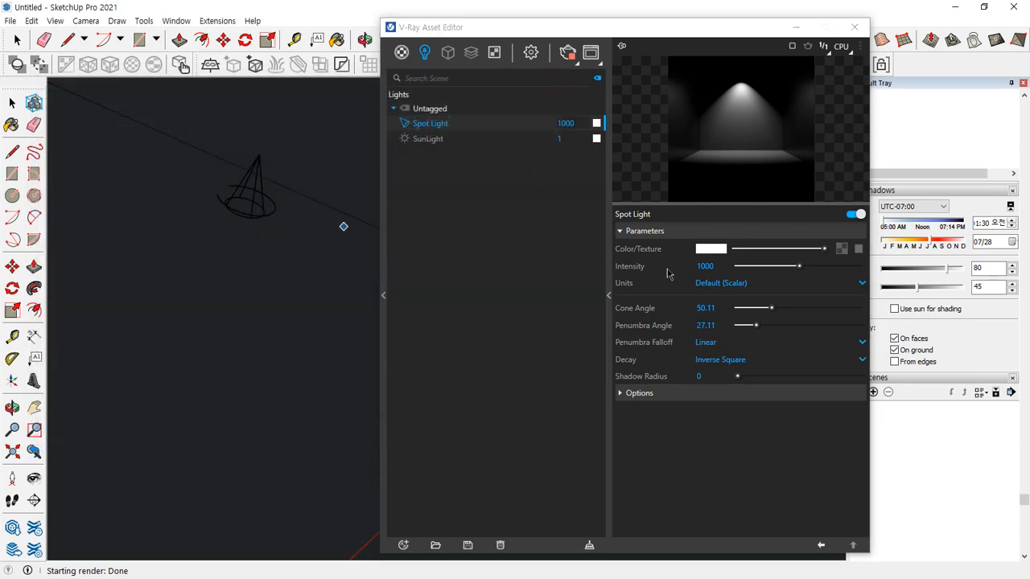
{"action": "scroll", "coordinate": [253, 167], "scroll_direction": "up", "scroll_amount": 5}
{"action": "key", "text": "space"}
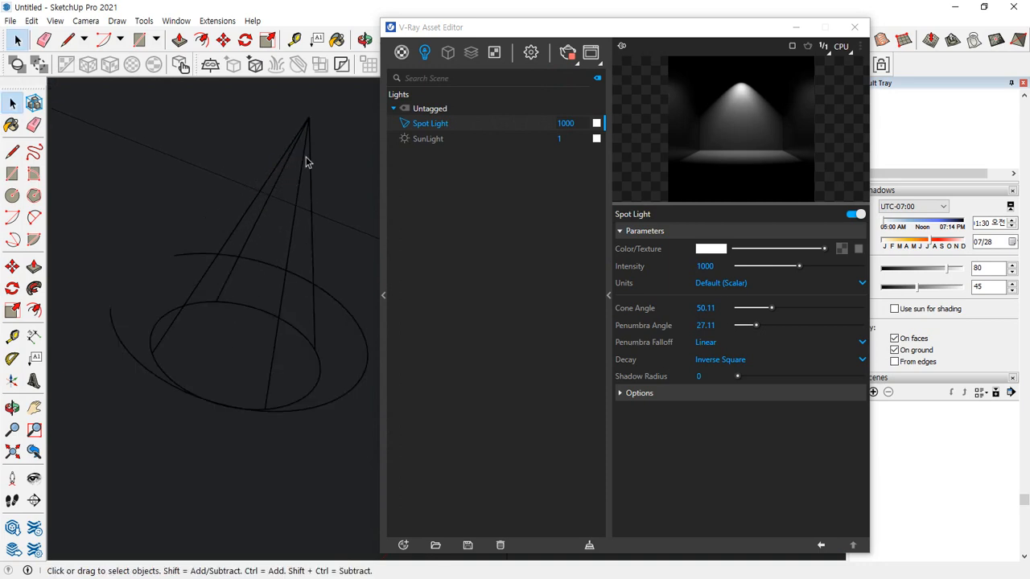
{"action": "left_click", "coordinate": [306, 145]}
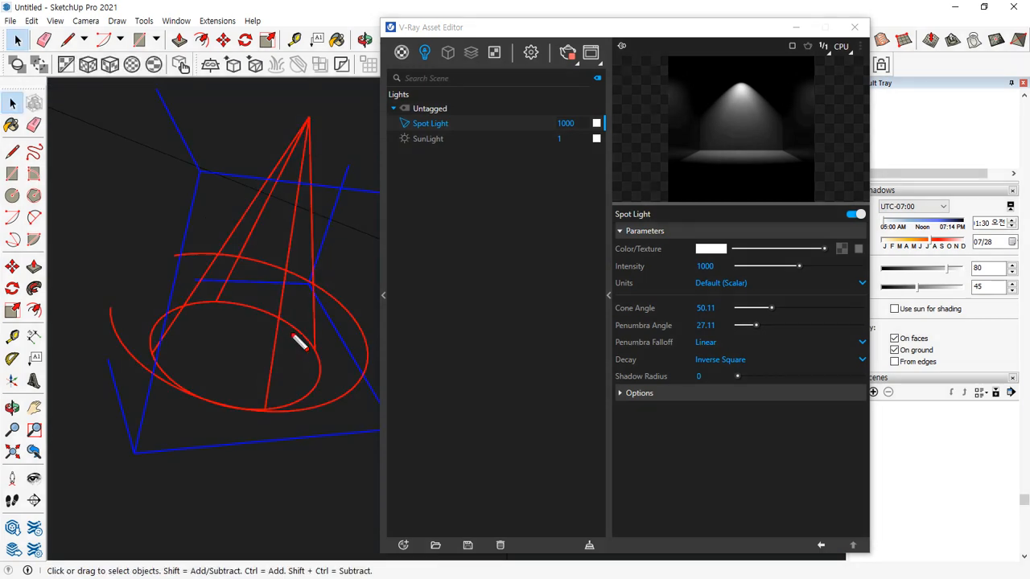
{"action": "mouse_move", "coordinate": [299, 341]}
{"action": "left_mouse_down"}
{"action": "mouse_move", "coordinate": [322, 372]}
{"action": "mouse_move", "coordinate": [307, 336]}
{"action": "mouse_move", "coordinate": [320, 392]}
{"action": "left_mouse_up"}
{"action": "left_click_drag", "start_coordinate": [328, 290], "coordinate": [366, 357]}
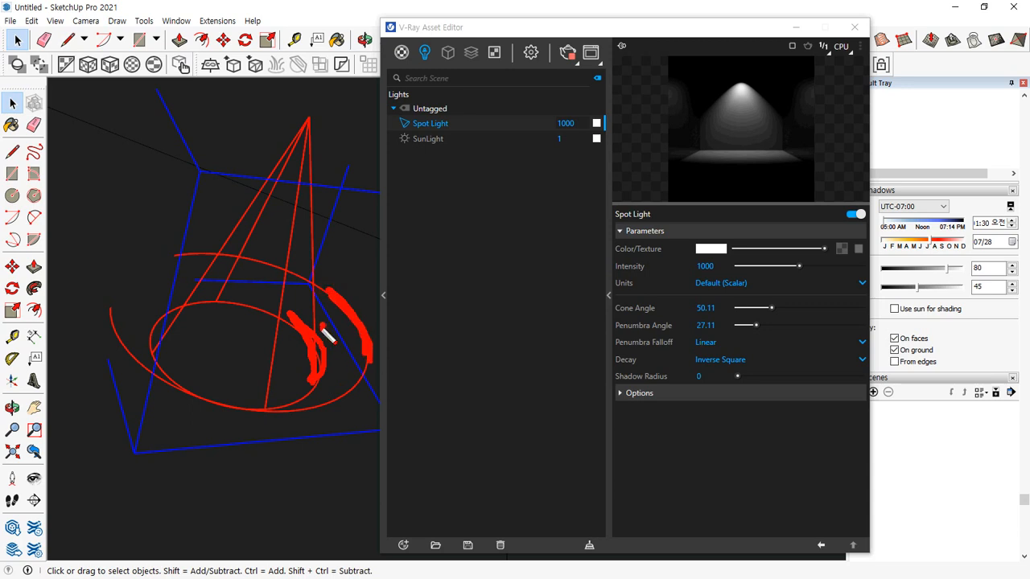
{"action": "mouse_move", "coordinate": [321, 324]}
{"action": "left_mouse_down"}
{"action": "mouse_move", "coordinate": [313, 341]}
{"action": "mouse_move", "coordinate": [352, 319]}
{"action": "mouse_move", "coordinate": [344, 330]}
{"action": "left_mouse_up"}
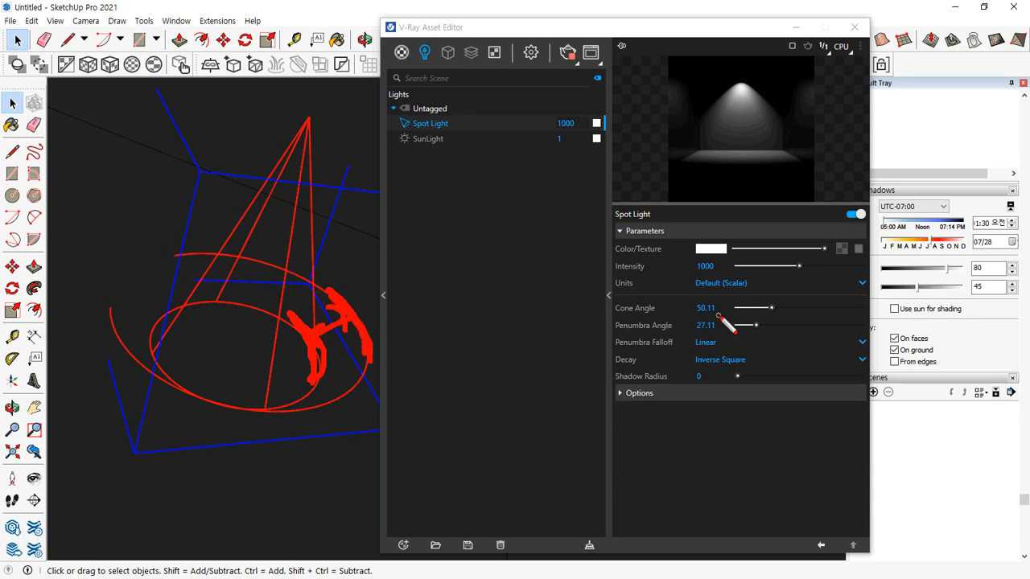
{"action": "key", "text": "Escape"}
{"action": "left_click_drag", "start_coordinate": [757, 325], "coordinate": [794, 328]}
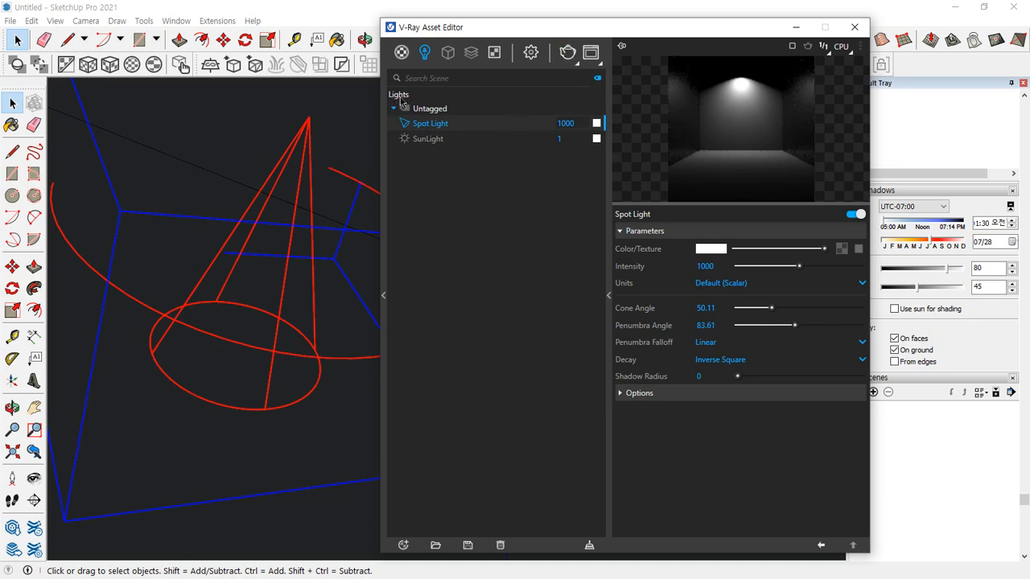
{"action": "left_click", "coordinate": [591, 53]}
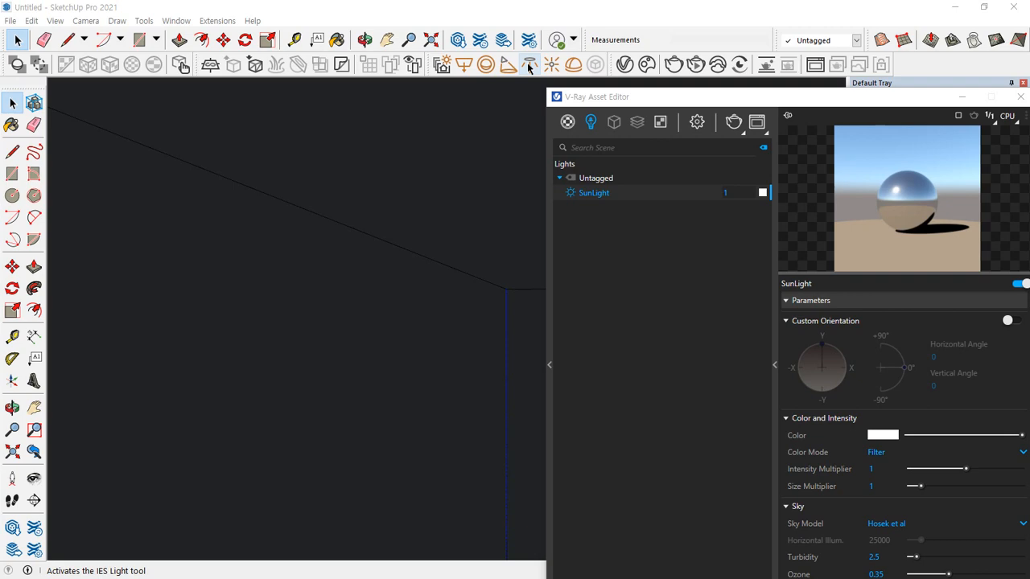
Start a new IES light and load the file "10 .IES" from the ies folder inside "99. IES 파일"
{"action": "left_click", "coordinate": [527, 63]}
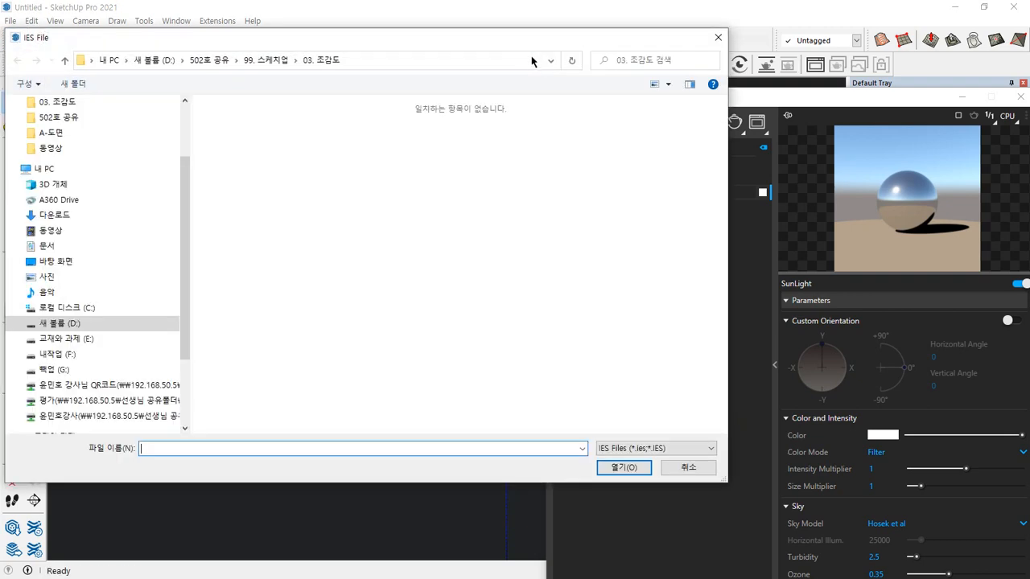
{"action": "left_click_drag", "start_coordinate": [375, 37], "coordinate": [443, 36]}
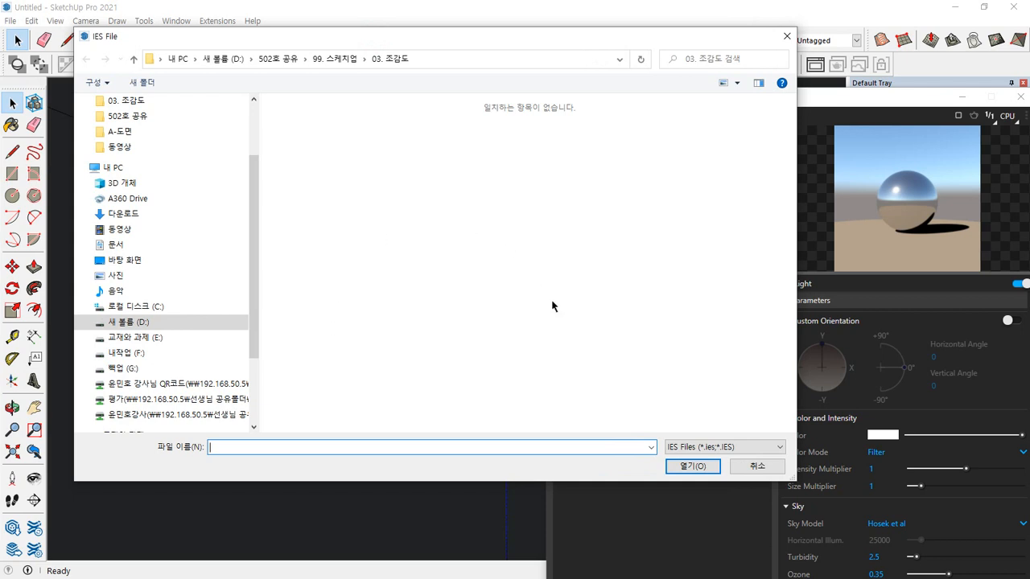
{"action": "left_click", "coordinate": [334, 59]}
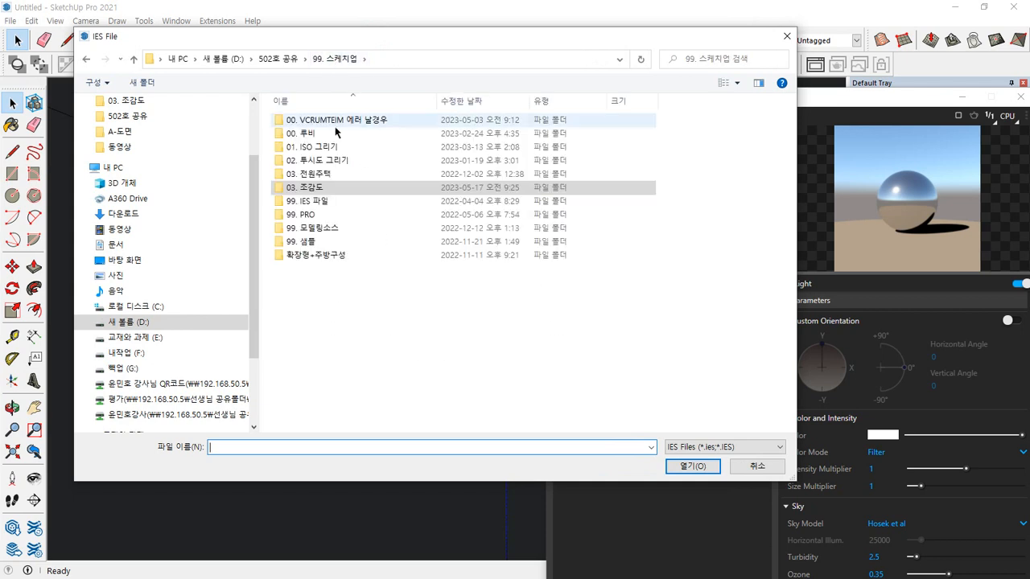
{"action": "double_click", "coordinate": [305, 203]}
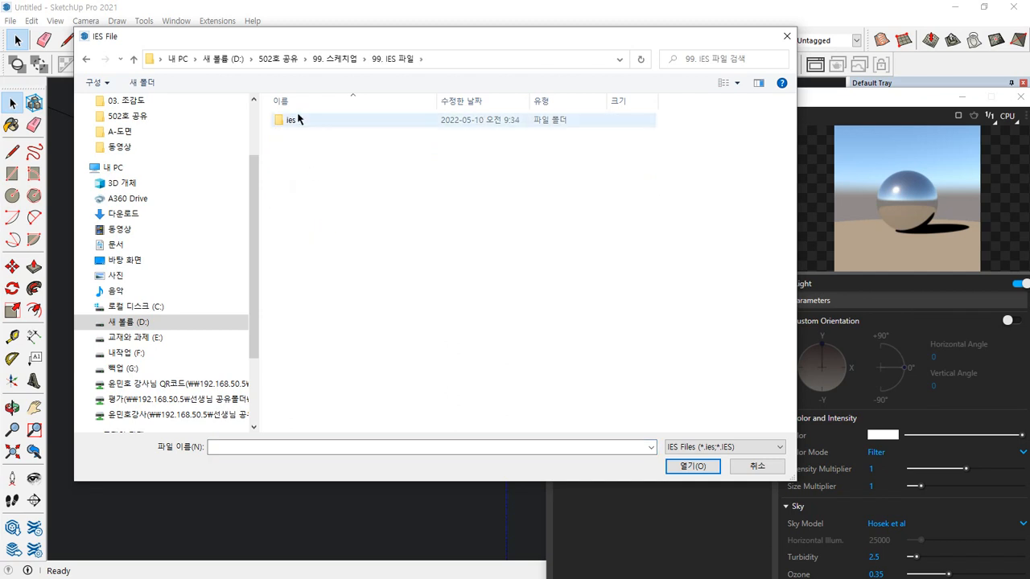
{"action": "double_click", "coordinate": [307, 125]}
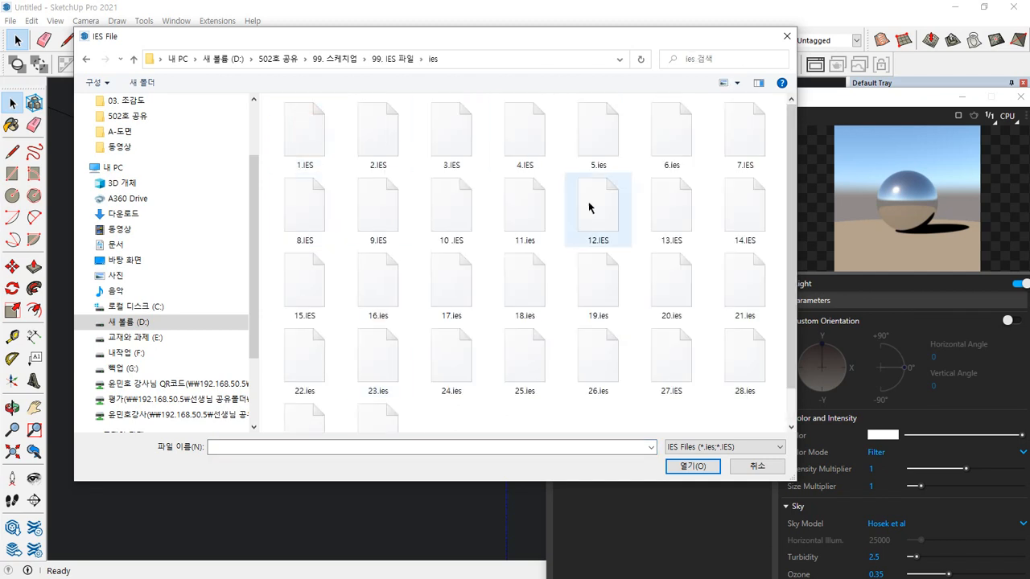
{"action": "scroll", "coordinate": [503, 310], "scroll_direction": "down", "scroll_amount": 1}
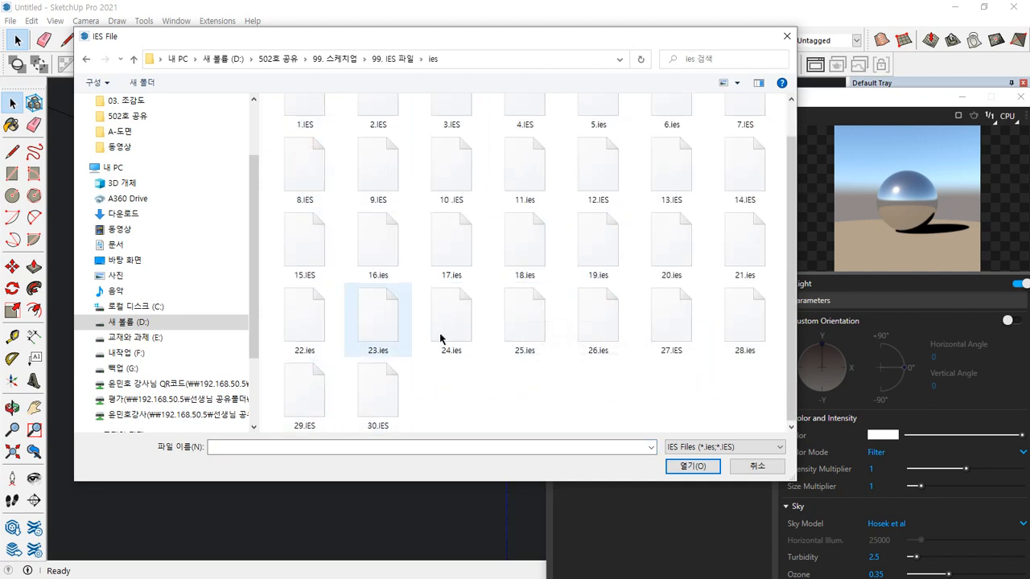
{"action": "scroll", "coordinate": [562, 279], "scroll_direction": "up", "scroll_amount": 1}
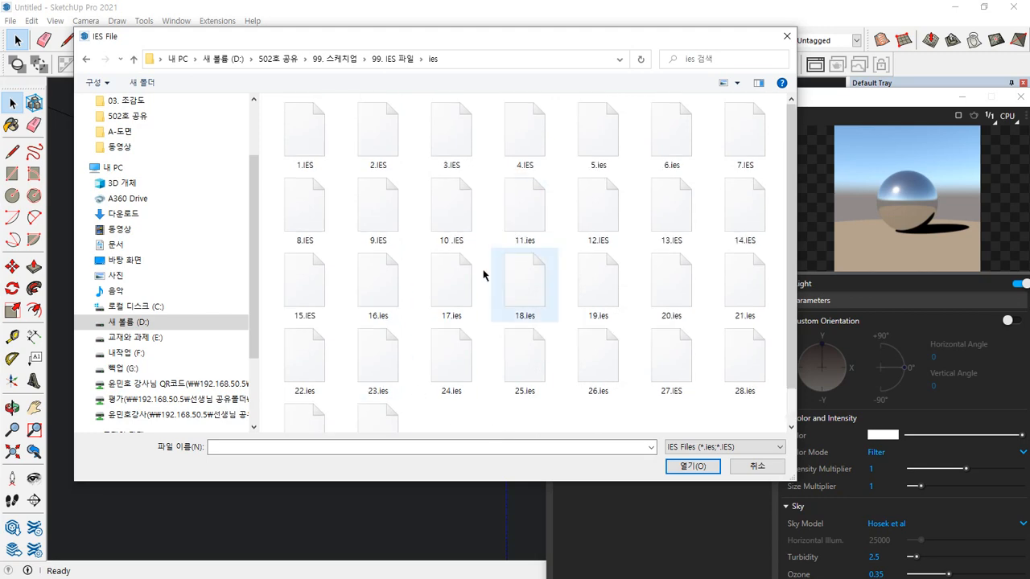
{"action": "left_click", "coordinate": [452, 215]}
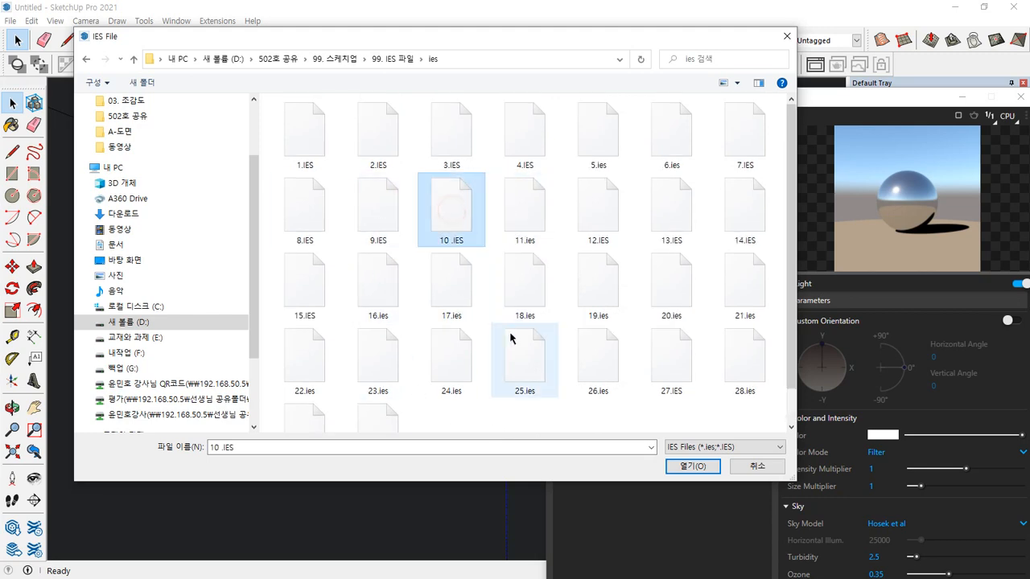
{"action": "left_click", "coordinate": [690, 467]}
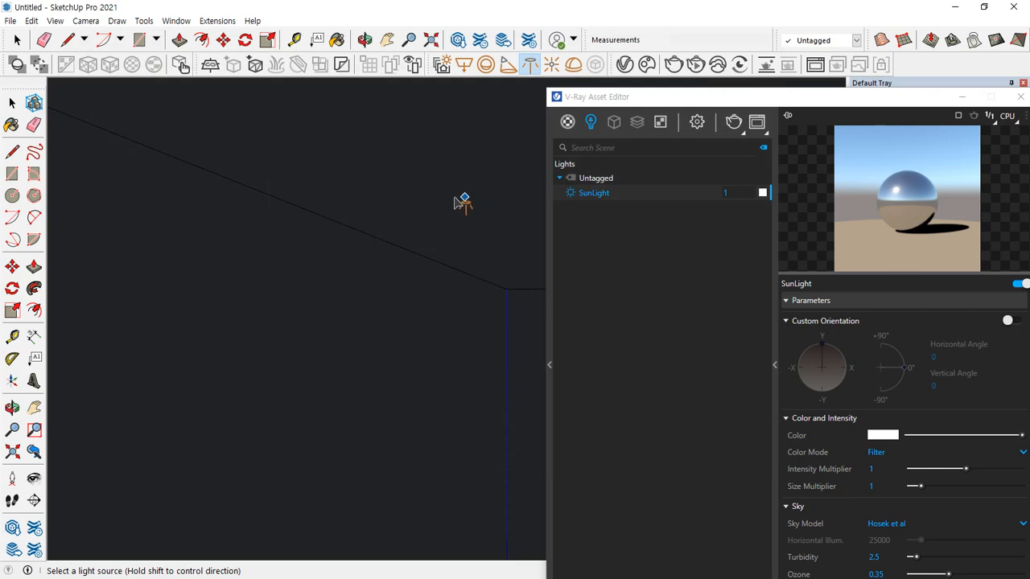
Place the IES light on the ceiling near the side wall, pointing downward, and render the room
{"action": "left_click", "coordinate": [309, 191]}
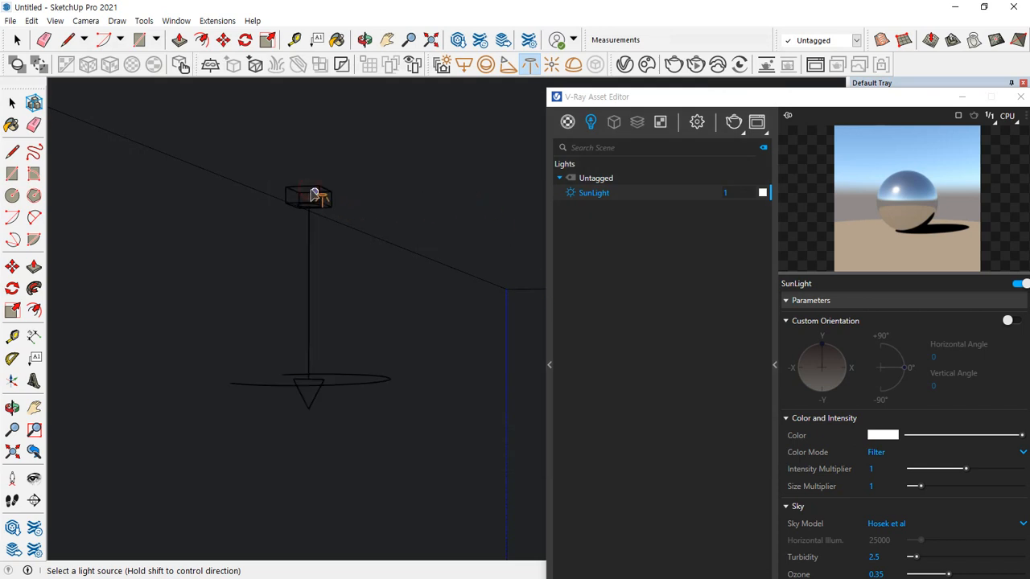
{"action": "middle_click_drag", "start_coordinate": [337, 311], "coordinate": [373, 276]}
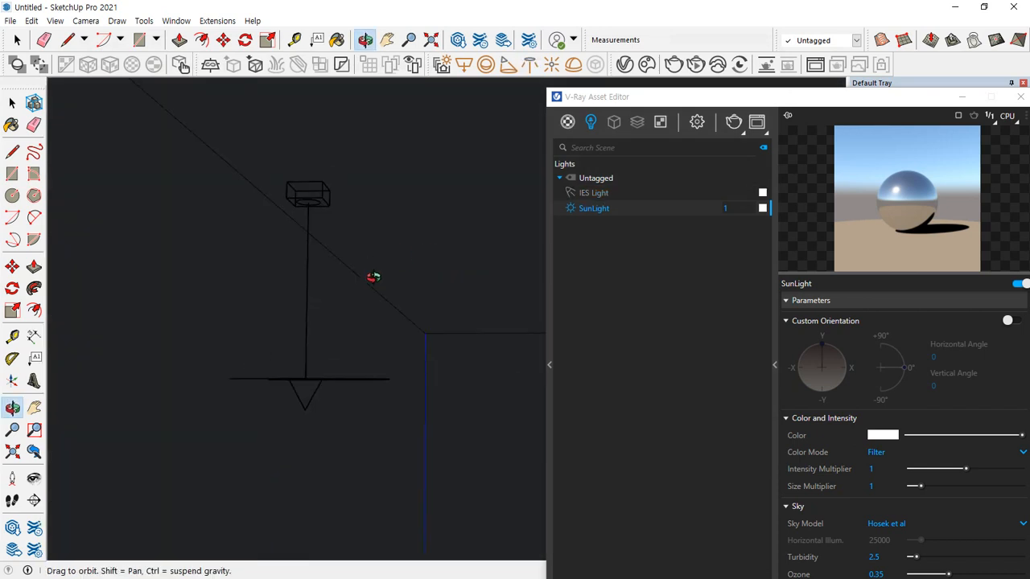
{"action": "middle_click_drag", "start_coordinate": [489, 182], "coordinate": [447, 143]}
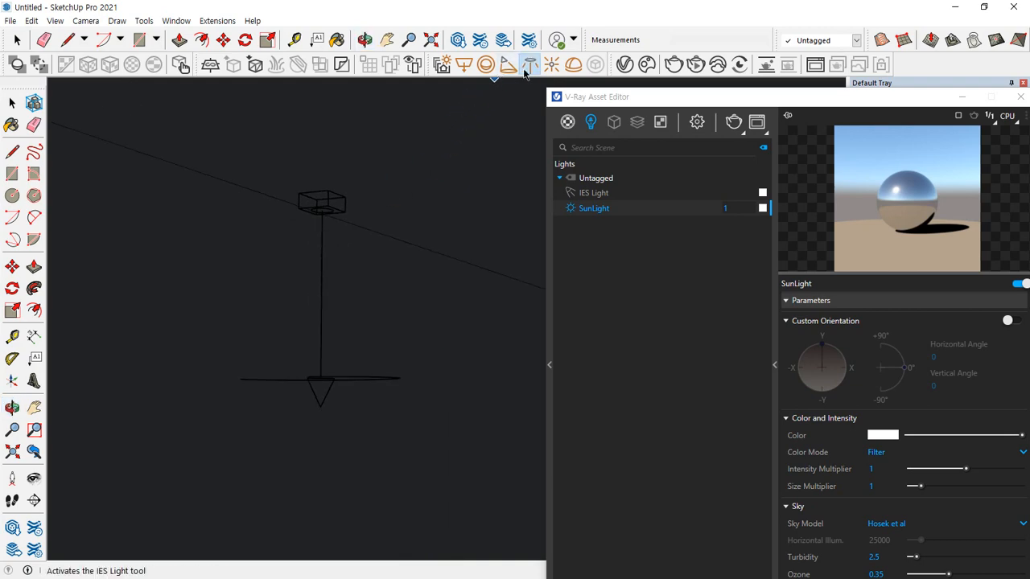
{"action": "left_click", "coordinate": [734, 125]}
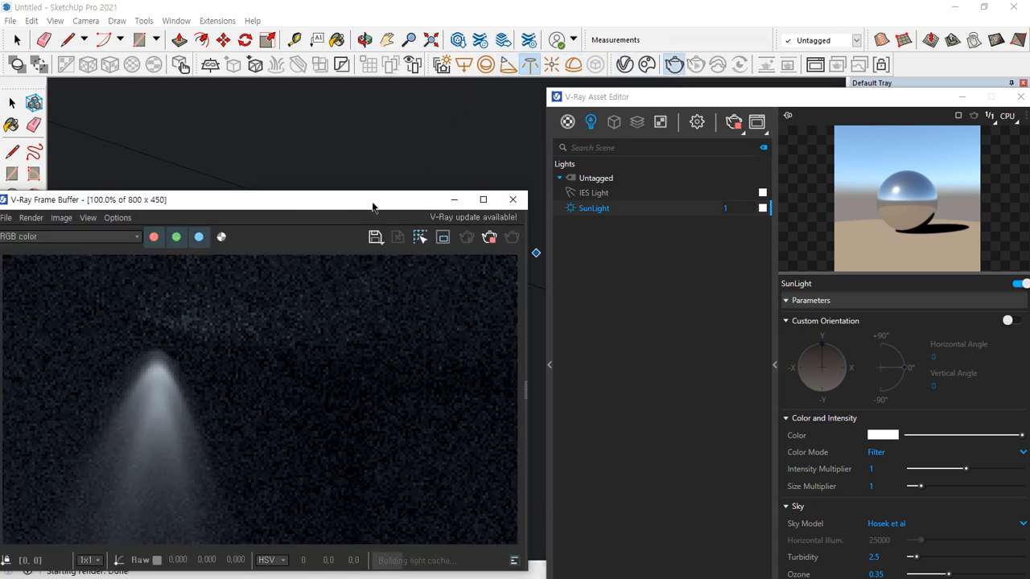
{"action": "left_click_drag", "start_coordinate": [375, 202], "coordinate": [530, 80]}
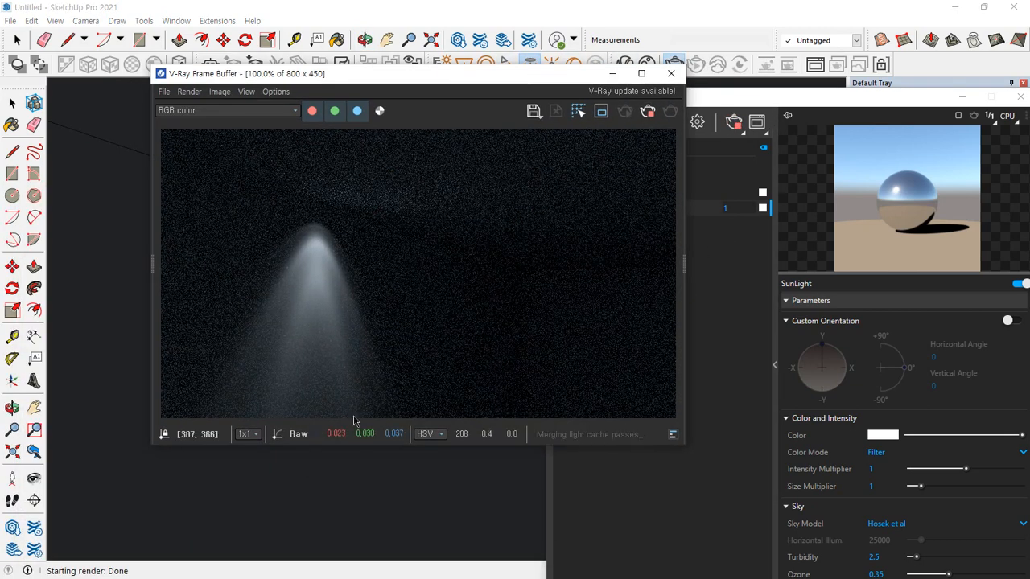
{"action": "scroll", "coordinate": [353, 453], "scroll_direction": "down", "scroll_amount": 1}
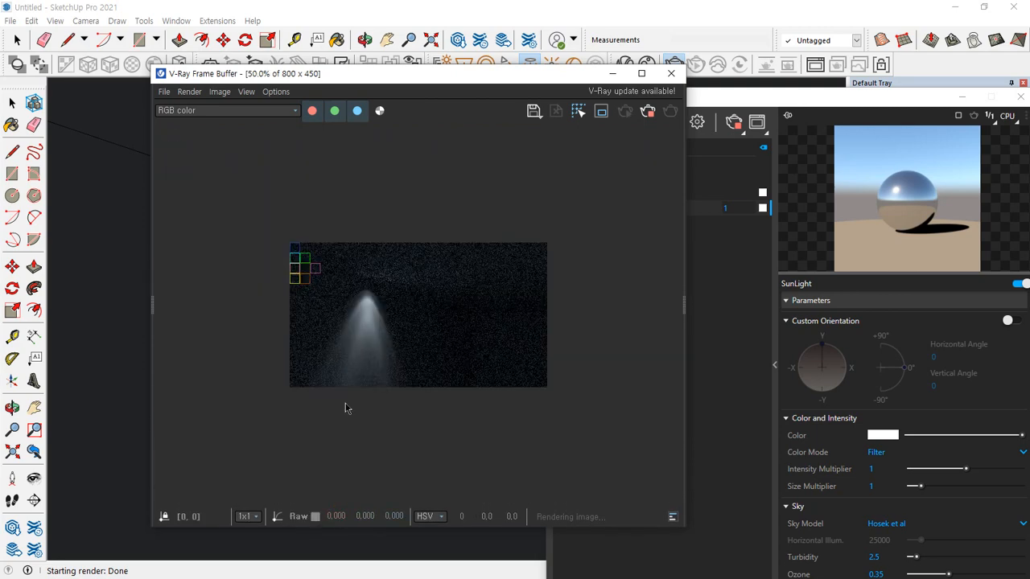
{"action": "scroll", "coordinate": [346, 404], "scroll_direction": "up", "scroll_amount": 1}
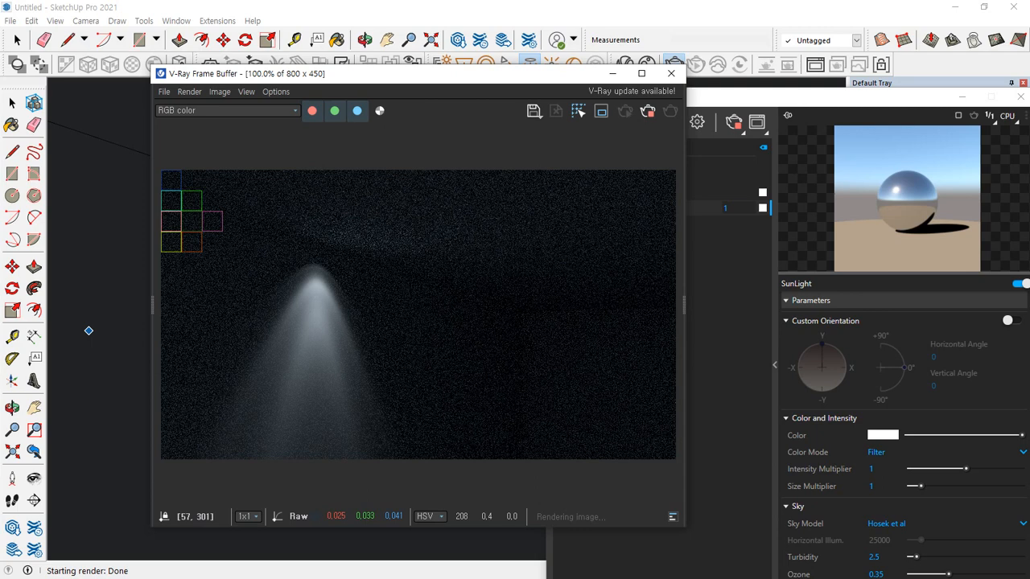
{"action": "left_click", "coordinate": [89, 330]}
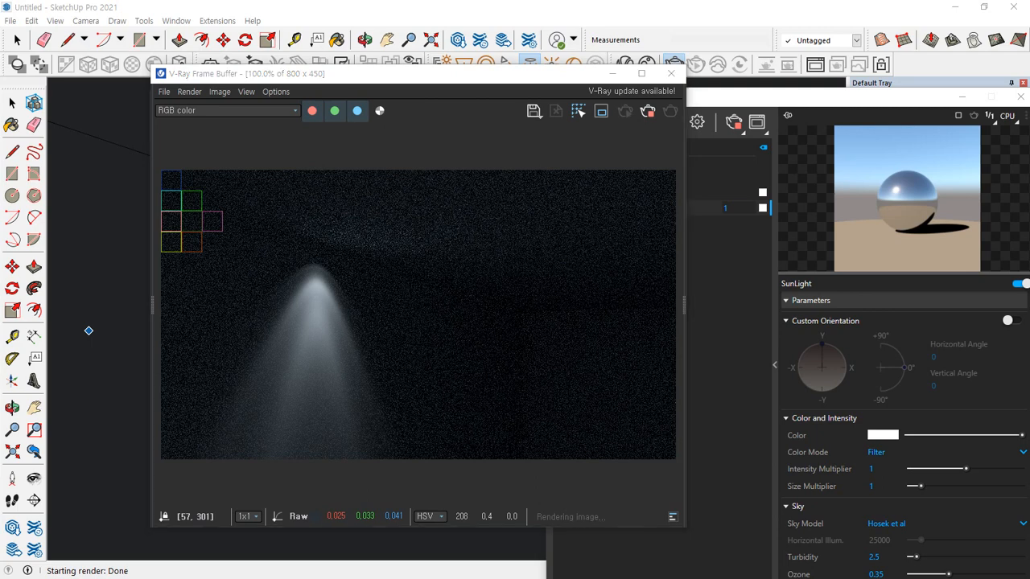
Switch to File Explorer and browse drive D through 502호 공유, 99. 스케치업 and 99. IES 파일 to the ies folder
{"action": "key", "text": "super+e"}
{"action": "scroll", "coordinate": [214, 379], "scroll_direction": "down", "scroll_amount": 3}
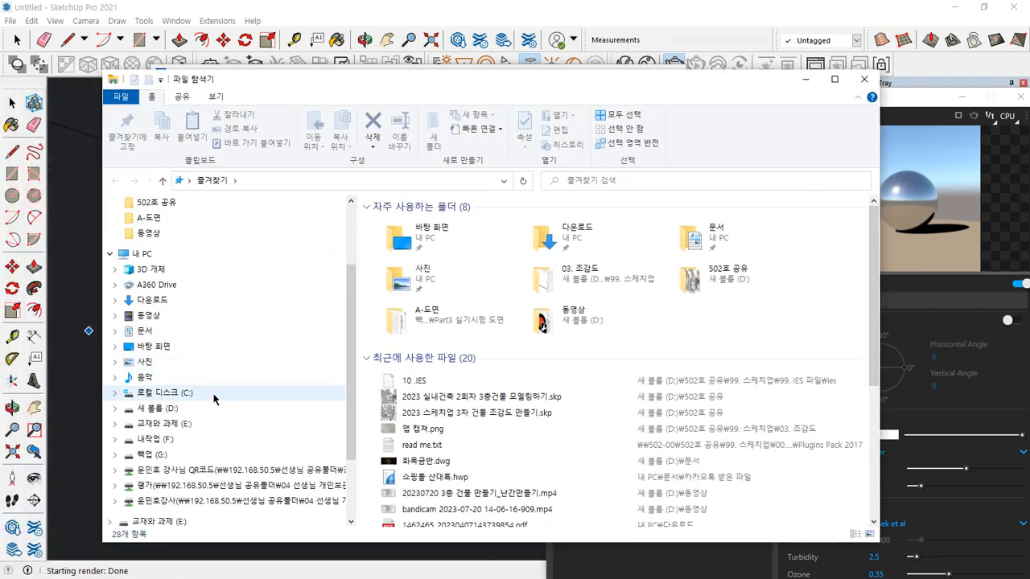
{"action": "left_click", "coordinate": [155, 412]}
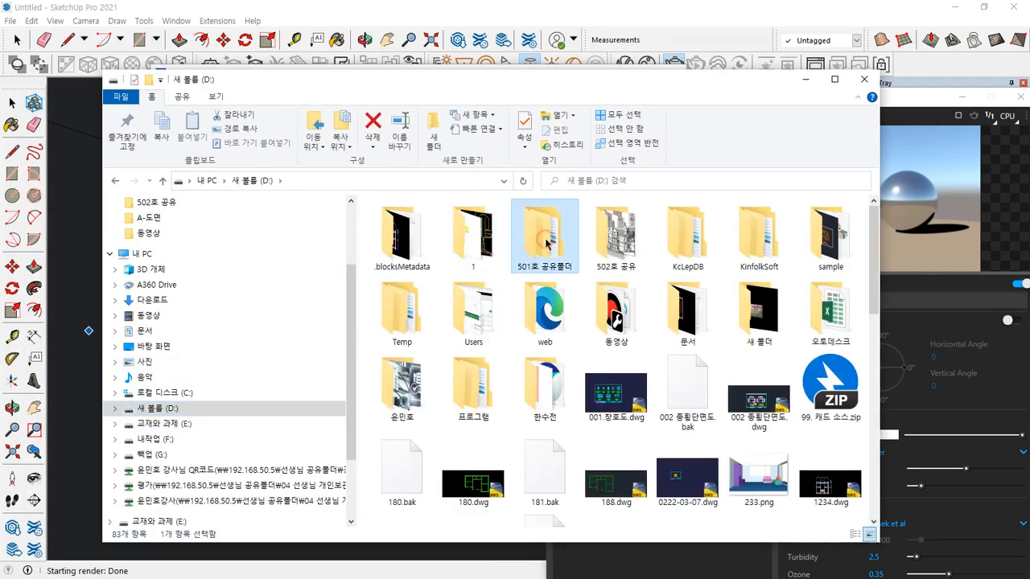
{"action": "left_click", "coordinate": [630, 246]}
{"action": "double_click", "coordinate": [632, 249]}
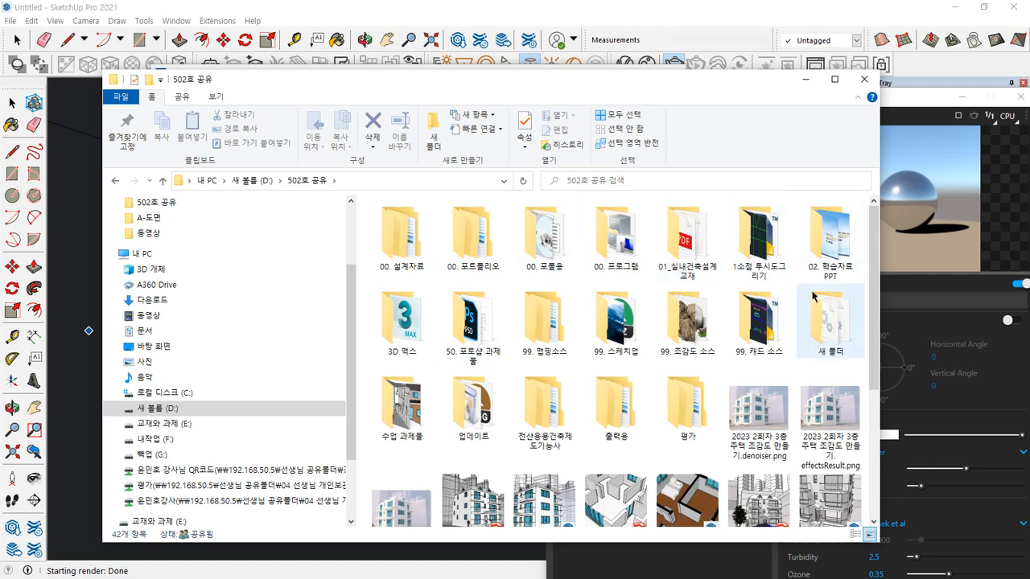
{"action": "double_click", "coordinate": [616, 322]}
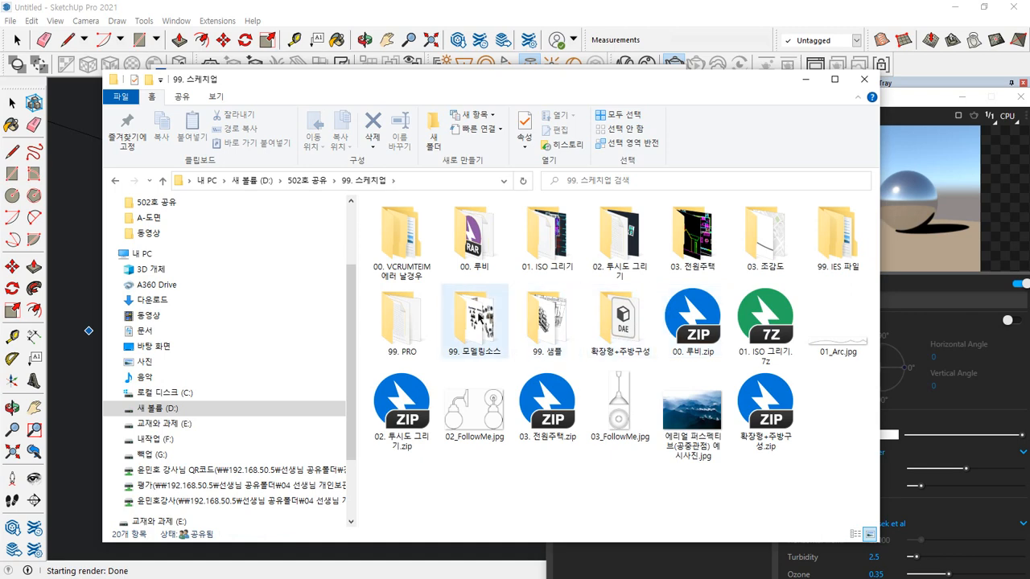
{"action": "double_click", "coordinate": [830, 238]}
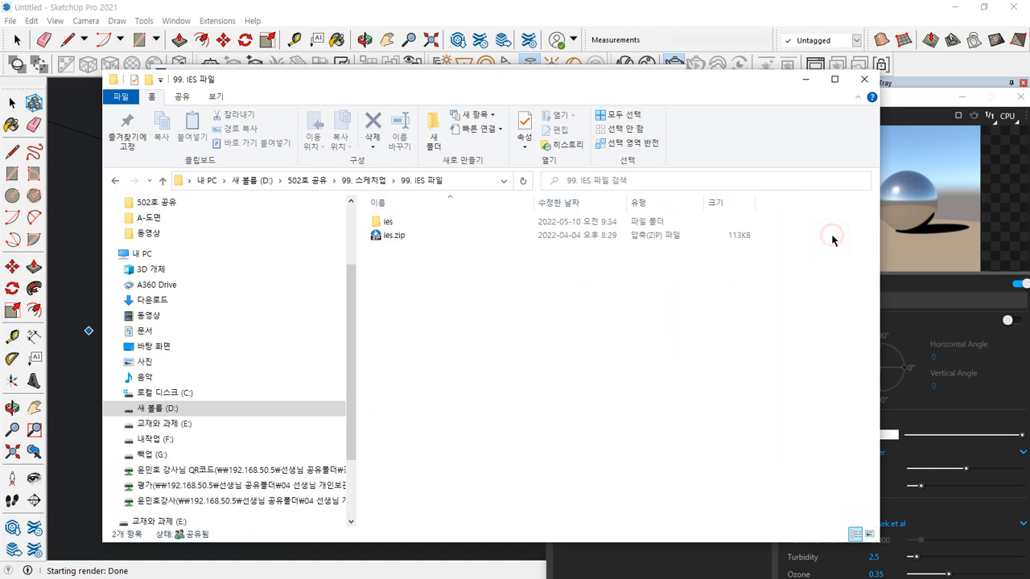
{"action": "double_click", "coordinate": [388, 222]}
{"action": "scroll", "coordinate": [491, 329], "scroll_direction": "down", "scroll_amount": 3}
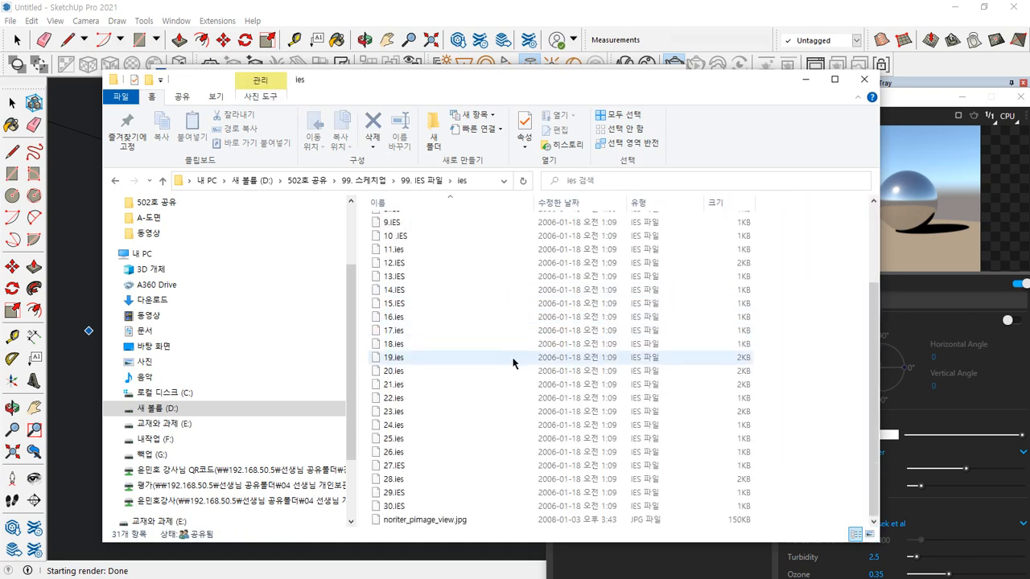
View the light-pattern chart noriter_pimage_view.jpg to compare the numbered IES distributions, and close it
{"action": "left_click", "coordinate": [425, 520]}
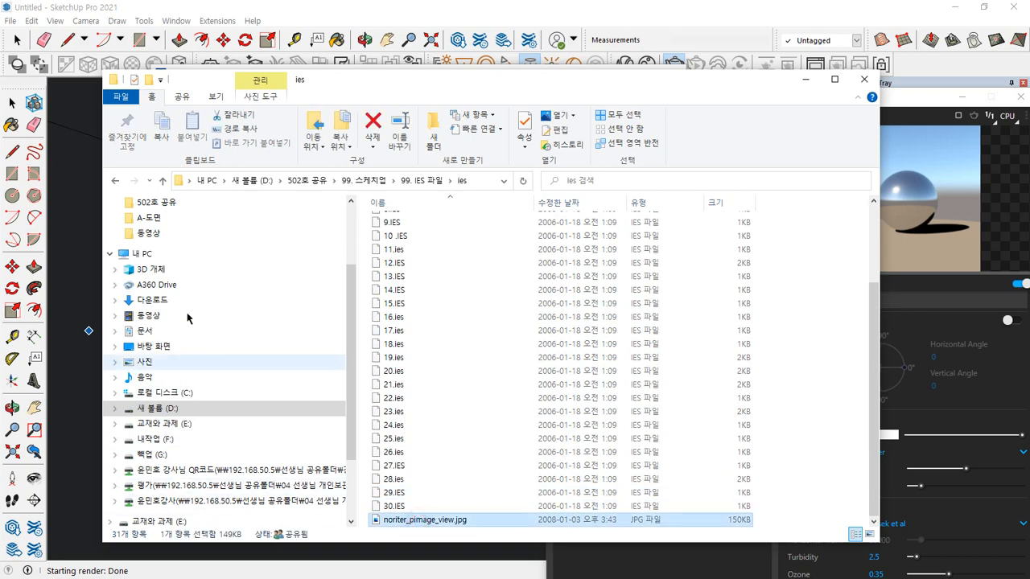
{"action": "key", "text": "Return"}
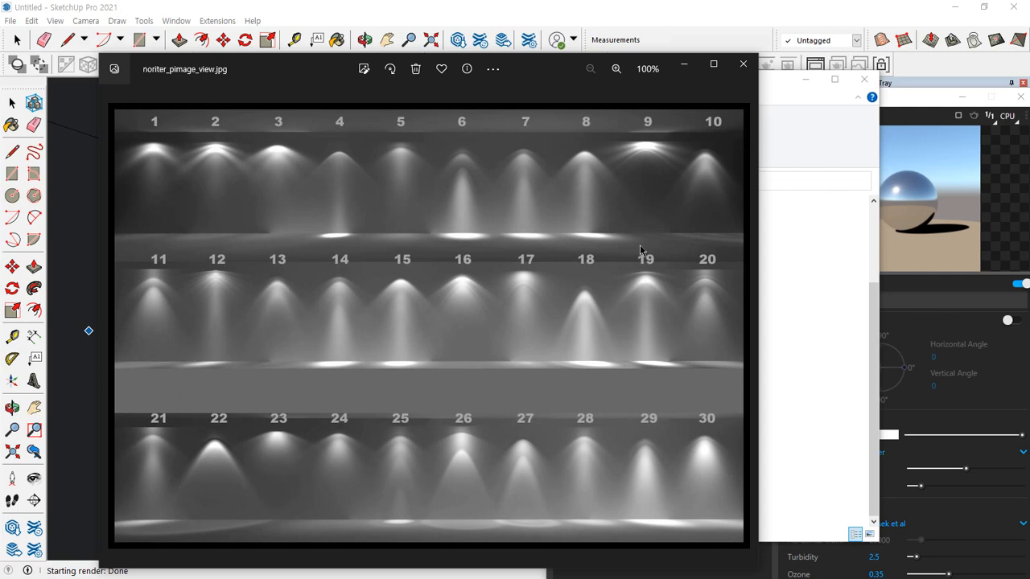
{"action": "left_click", "coordinate": [743, 64]}
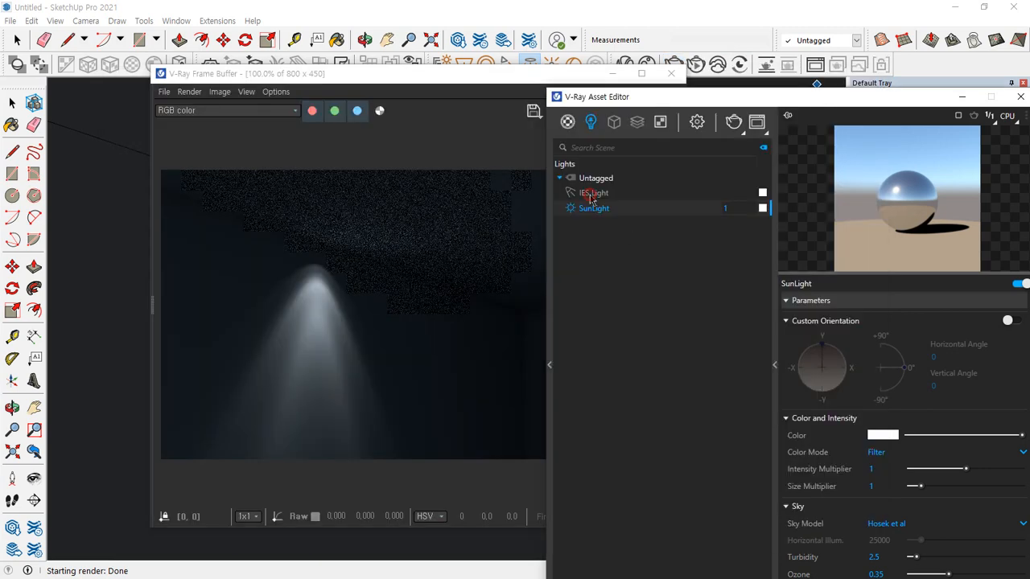
Return to the V-Ray Asset Editor and replace the IES light's photometric file with 9.IES from the ies folder
{"action": "left_click", "coordinate": [590, 194]}
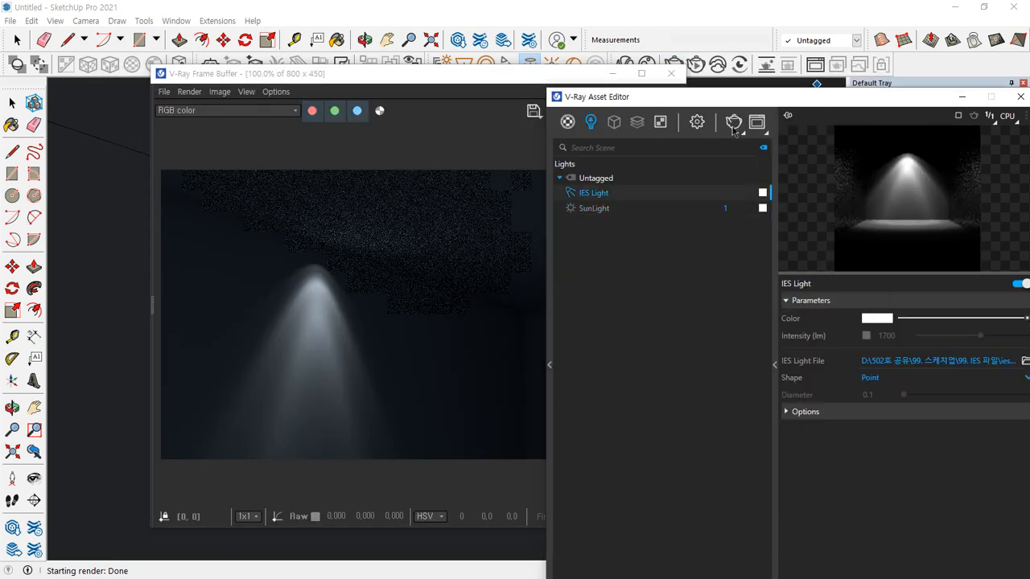
{"action": "left_click_drag", "start_coordinate": [738, 101], "coordinate": [603, 39]}
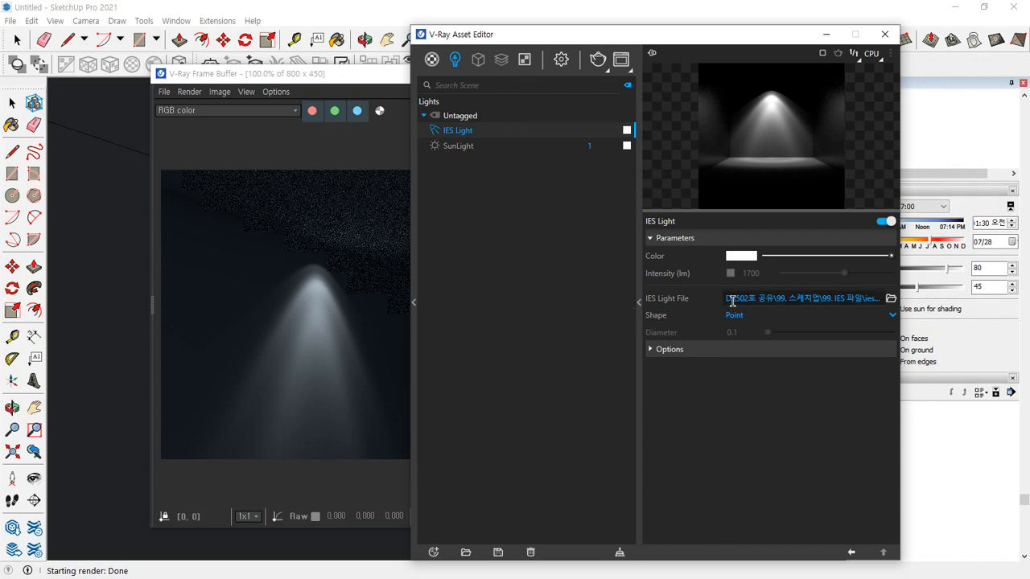
{"action": "left_click", "coordinate": [891, 298]}
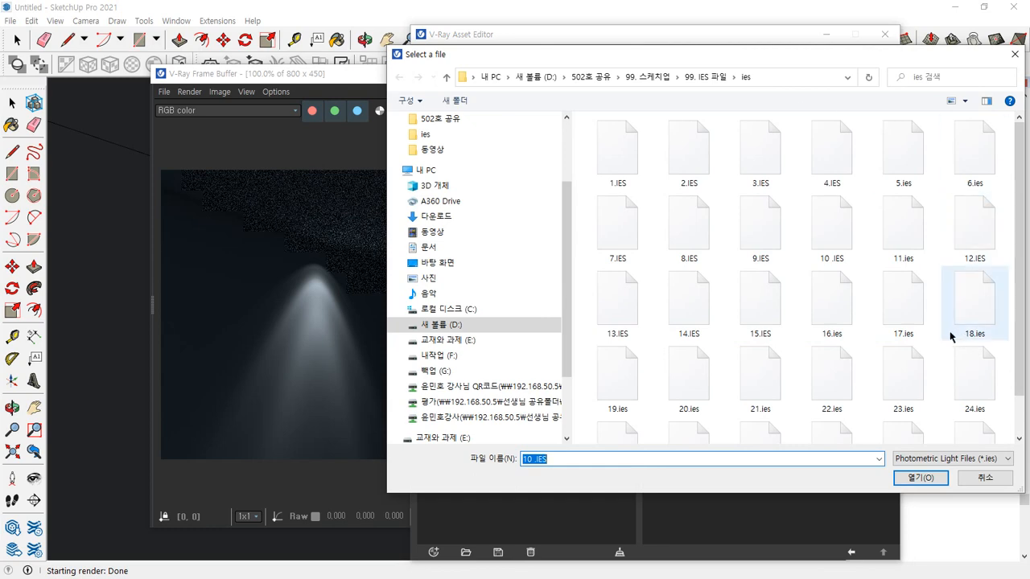
{"action": "left_click", "coordinate": [766, 231]}
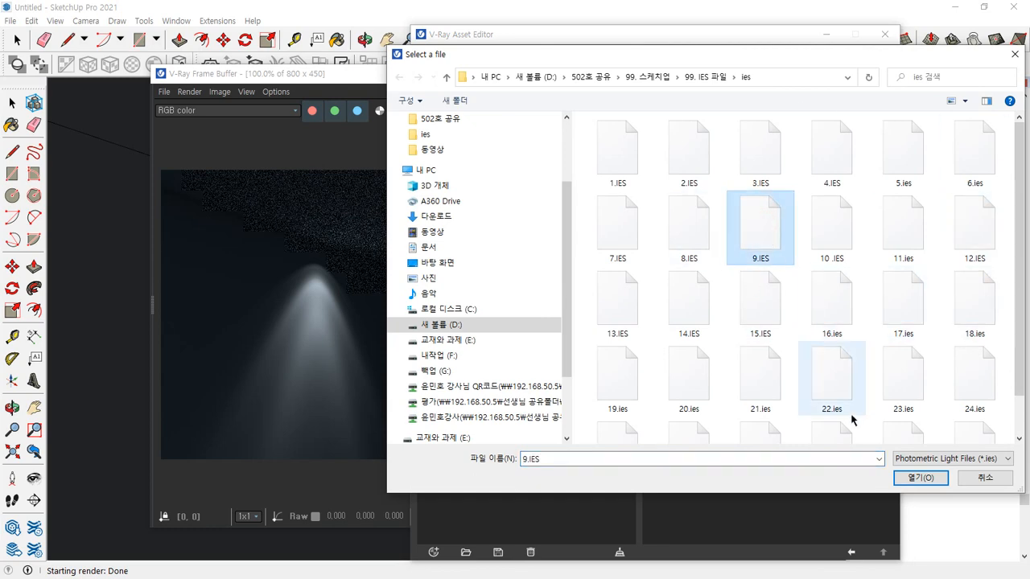
{"action": "left_click", "coordinate": [919, 480]}
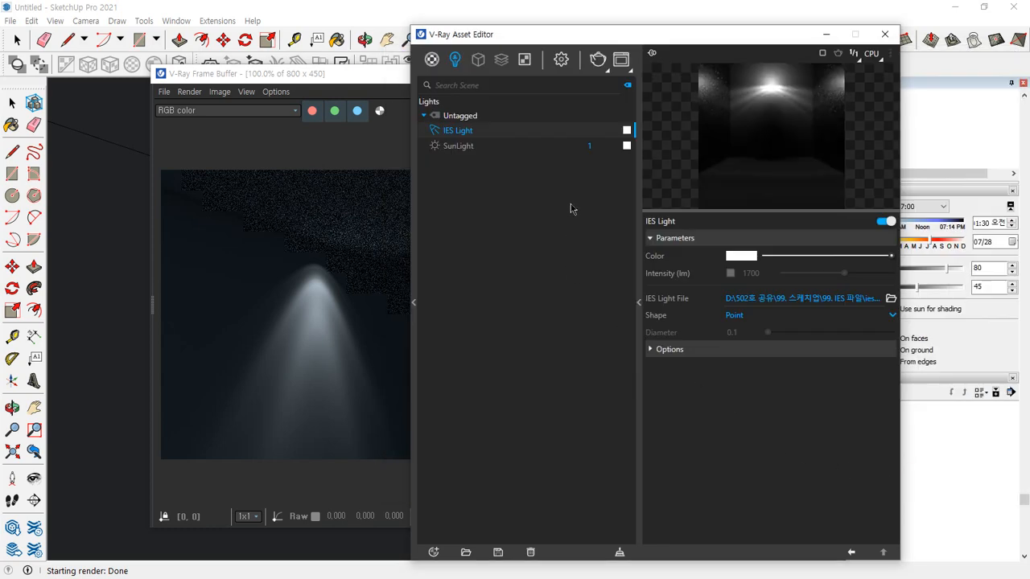
Render the room with the new IES distribution, then stop the render and close the frame buffer
{"action": "left_click", "coordinate": [356, 72]}
{"action": "left_click", "coordinate": [670, 110]}
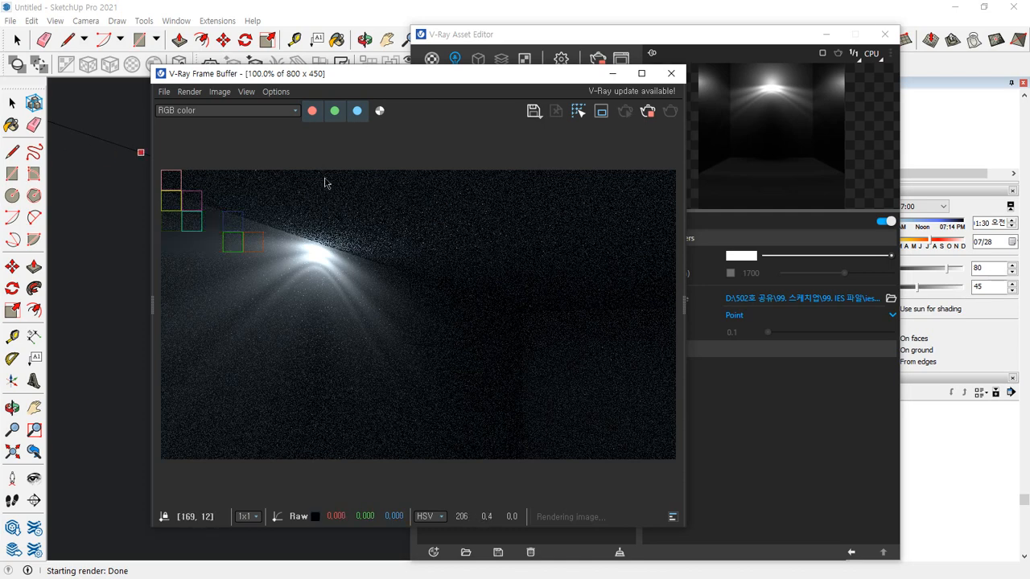
{"action": "left_click_drag", "start_coordinate": [441, 80], "coordinate": [293, 126]}
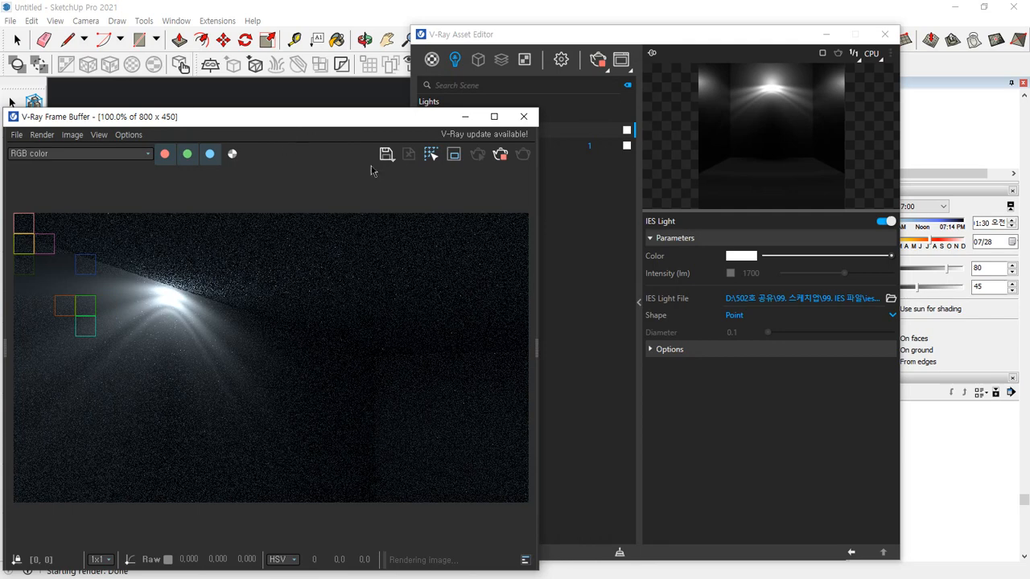
{"action": "left_click", "coordinate": [499, 153]}
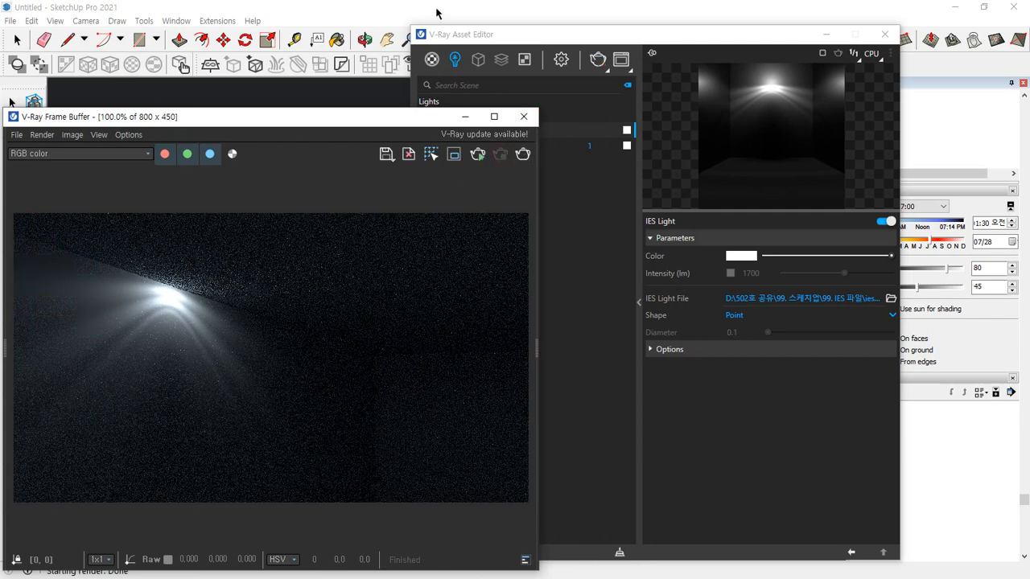
{"action": "left_click", "coordinate": [524, 116]}
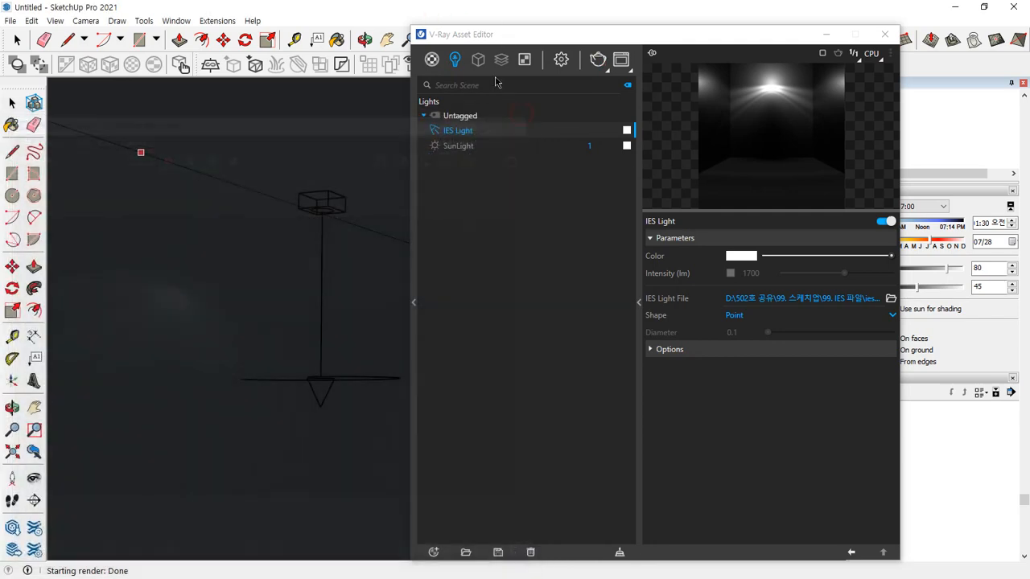
Delete the IES light from the scene's light list and move the Asset Editor clear of the model
{"action": "right_click", "coordinate": [468, 132]}
{"action": "left_click", "coordinate": [506, 208]}
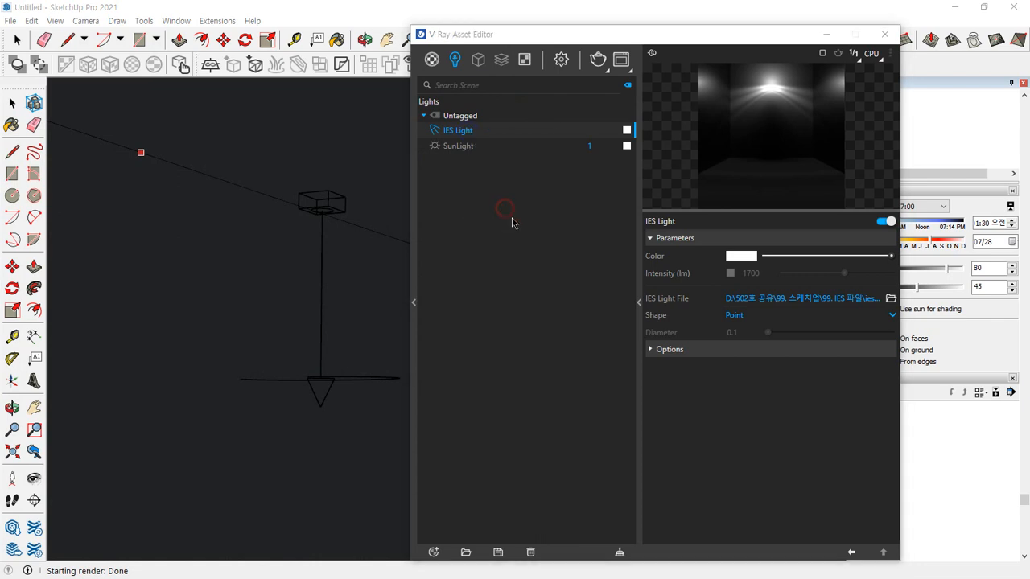
{"action": "left_click", "coordinate": [554, 298]}
{"action": "left_click_drag", "start_coordinate": [530, 35], "coordinate": [630, 123]}
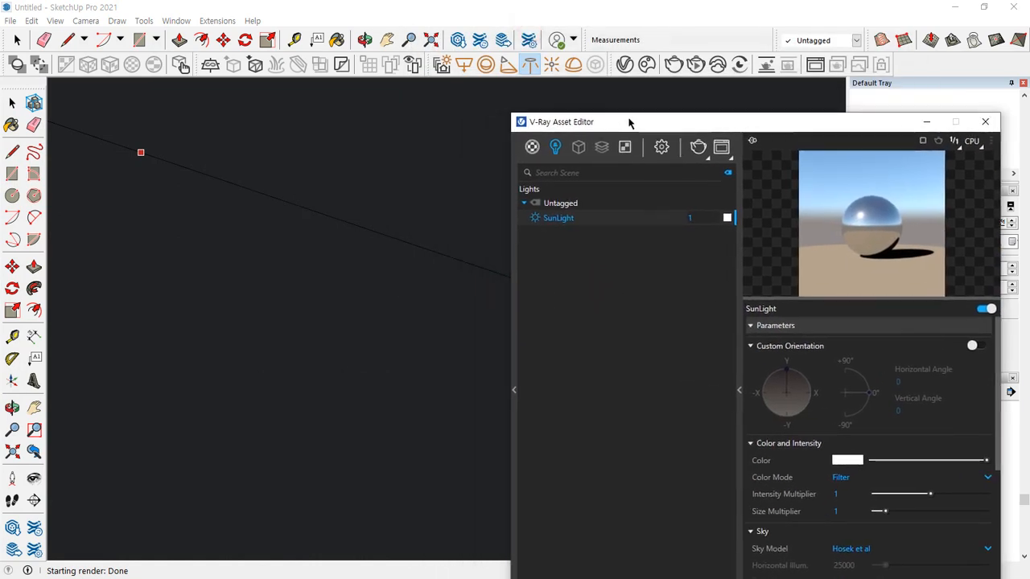
Face the room's back wall and place an omni light near its middle
{"action": "left_click", "coordinate": [531, 65]}
{"action": "scroll", "coordinate": [342, 229], "scroll_direction": "down", "scroll_amount": 8}
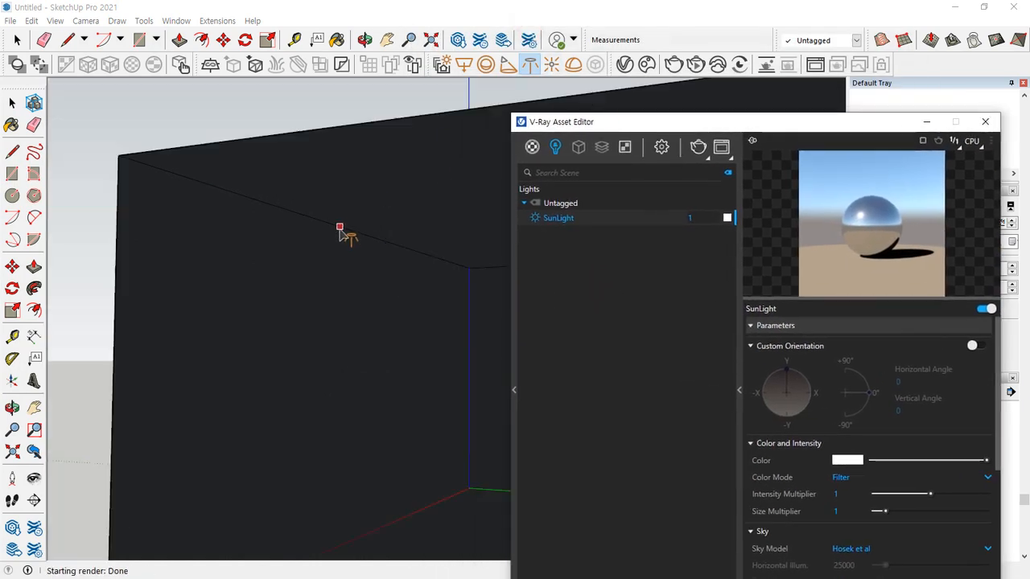
{"action": "middle_click_drag", "start_coordinate": [342, 229], "coordinate": [342, 278], "text": "shift"}
{"action": "scroll", "coordinate": [342, 277], "scroll_direction": "up", "scroll_amount": 5}
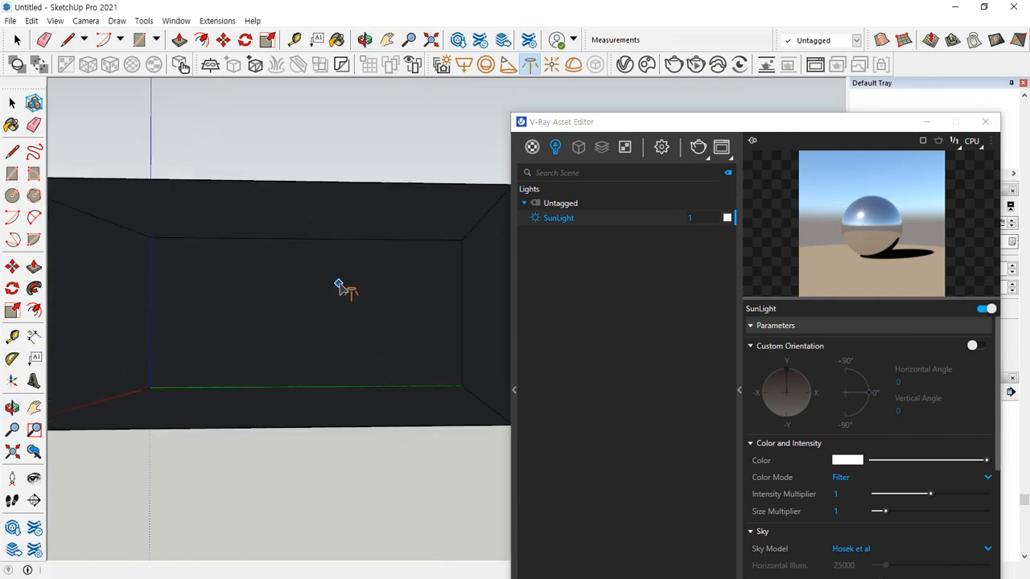
{"action": "left_click", "coordinate": [551, 66]}
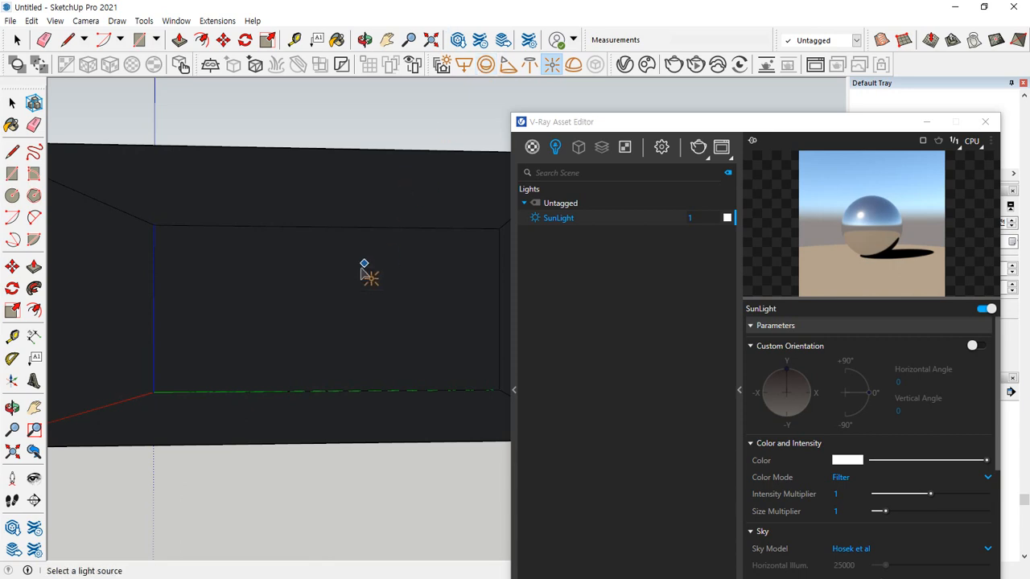
{"action": "left_click", "coordinate": [296, 310]}
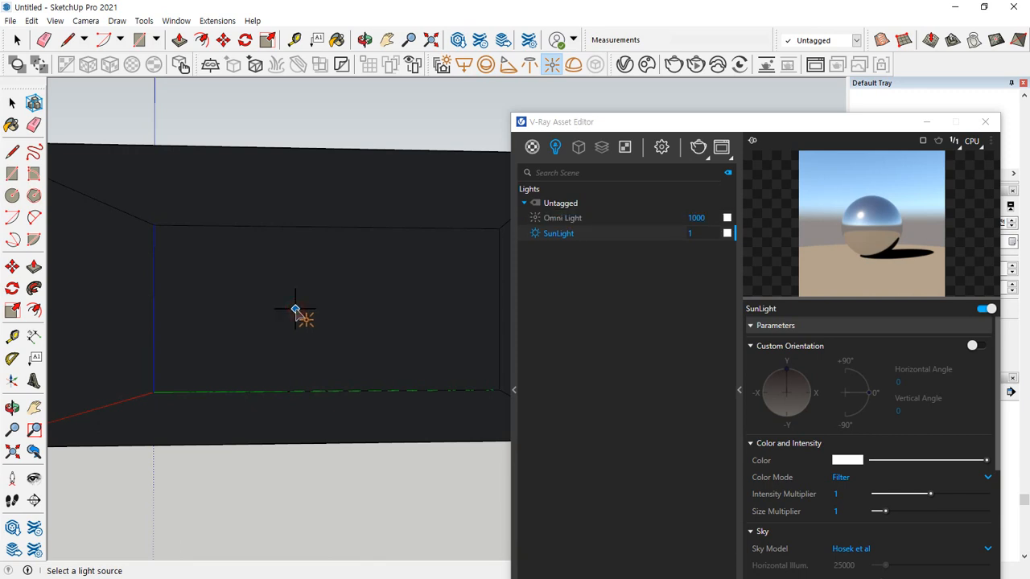
Move the omni light about 2900 mm off the back wall along the red axis into the room
{"action": "scroll", "coordinate": [291, 308], "scroll_direction": "up", "scroll_amount": 2}
{"action": "mouse_move", "coordinate": [338, 322]}
{"action": "middle_mouse_down"}
{"action": "mouse_move", "coordinate": [179, 359]}
{"action": "mouse_move", "coordinate": [247, 359]}
{"action": "mouse_move", "coordinate": [320, 320]}
{"action": "middle_mouse_up"}
{"action": "right_click", "coordinate": [307, 309]}
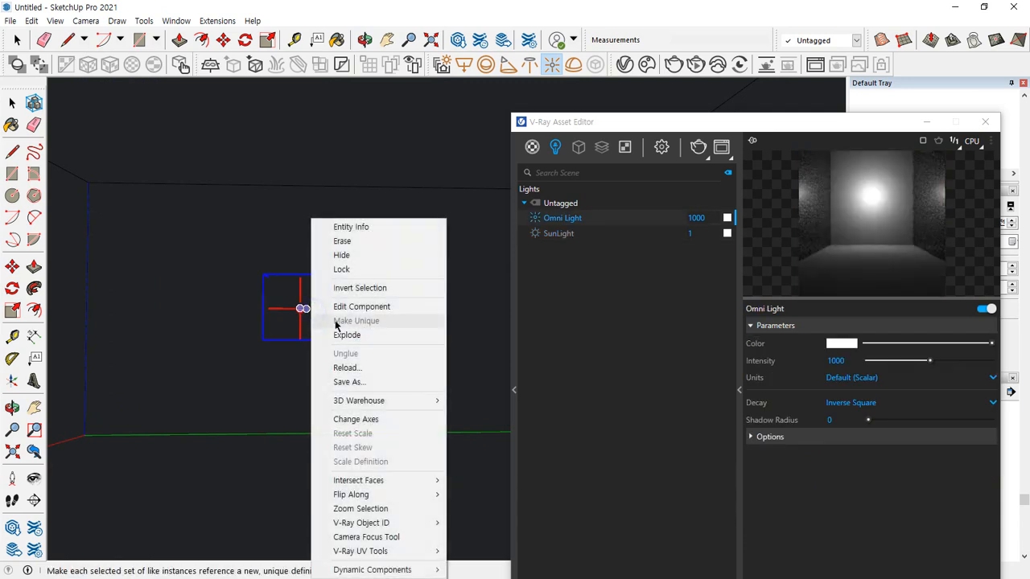
{"action": "key", "text": "Escape"}
{"action": "key", "text": "space"}
{"action": "key", "text": "m"}
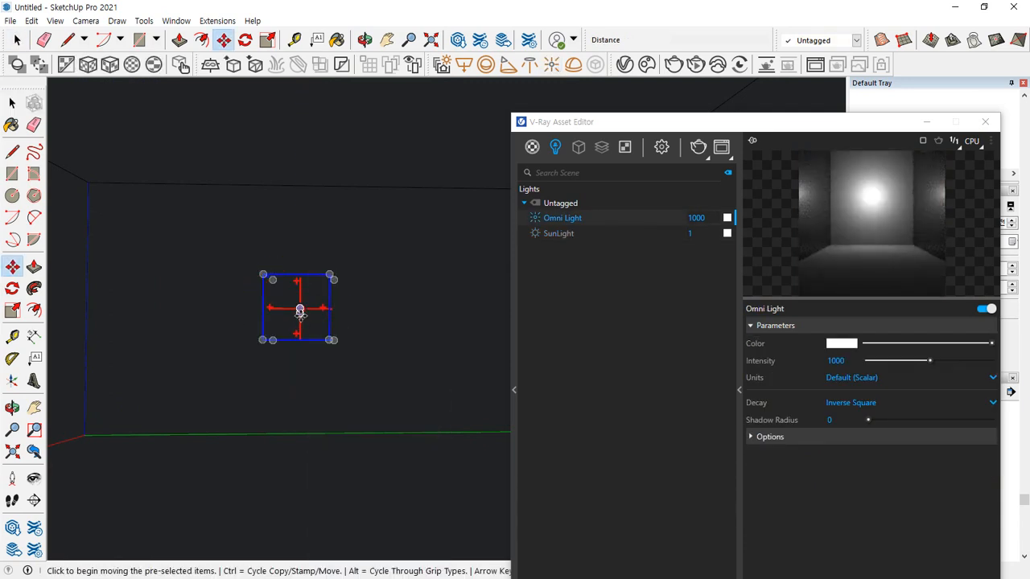
{"action": "left_click", "coordinate": [299, 310]}
{"action": "key", "text": "Escape"}
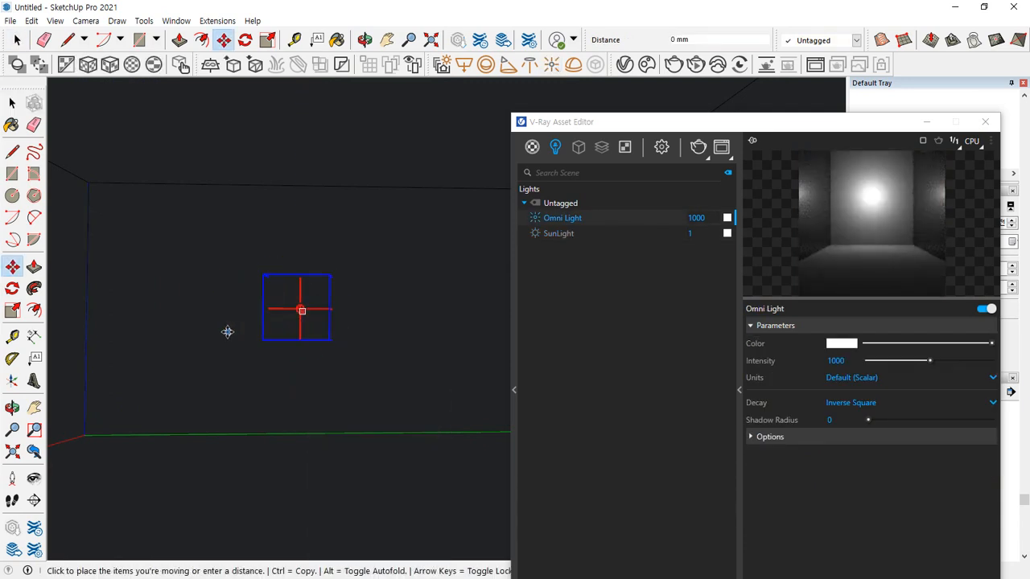
{"action": "scroll", "coordinate": [184, 395], "scroll_direction": "down", "scroll_amount": 3}
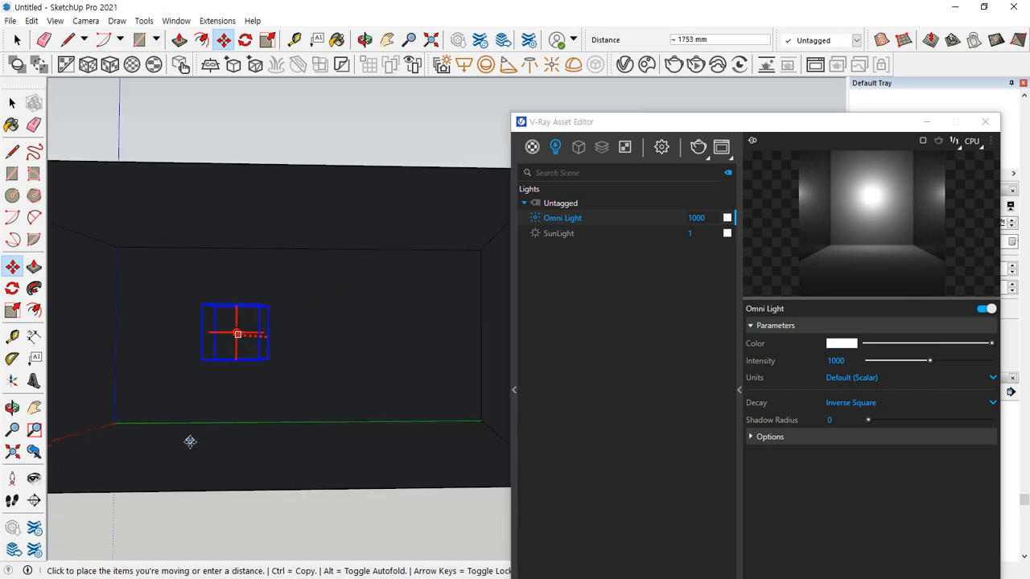
{"action": "left_click", "coordinate": [134, 454]}
{"action": "scroll", "coordinate": [157, 372], "scroll_direction": "up", "scroll_amount": 2}
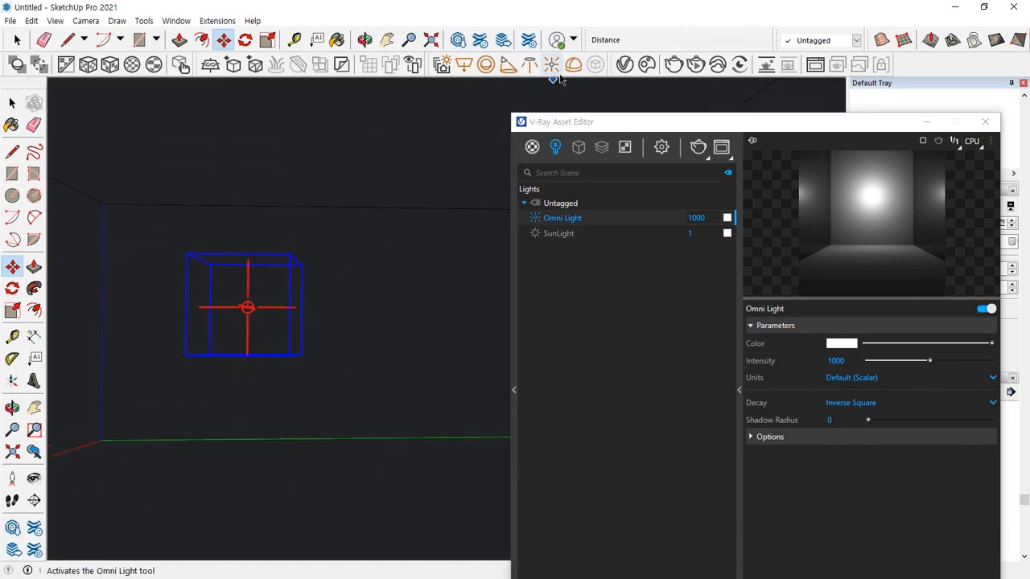
Render the room lit by the omni light, keeping the light's parameters in view beside the frame buffer
{"action": "left_click", "coordinate": [697, 147]}
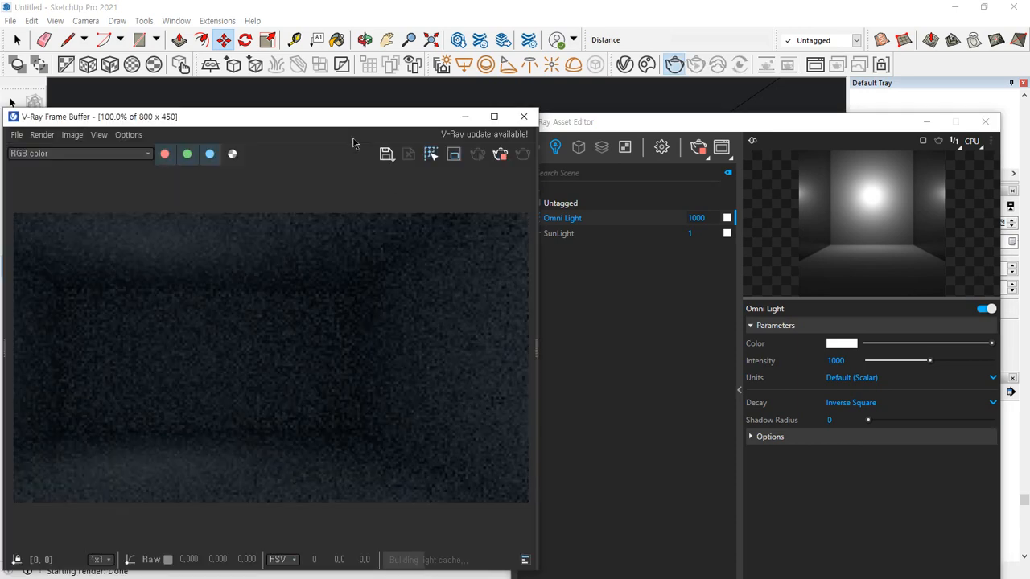
{"action": "left_click_drag", "start_coordinate": [352, 121], "coordinate": [409, 99]}
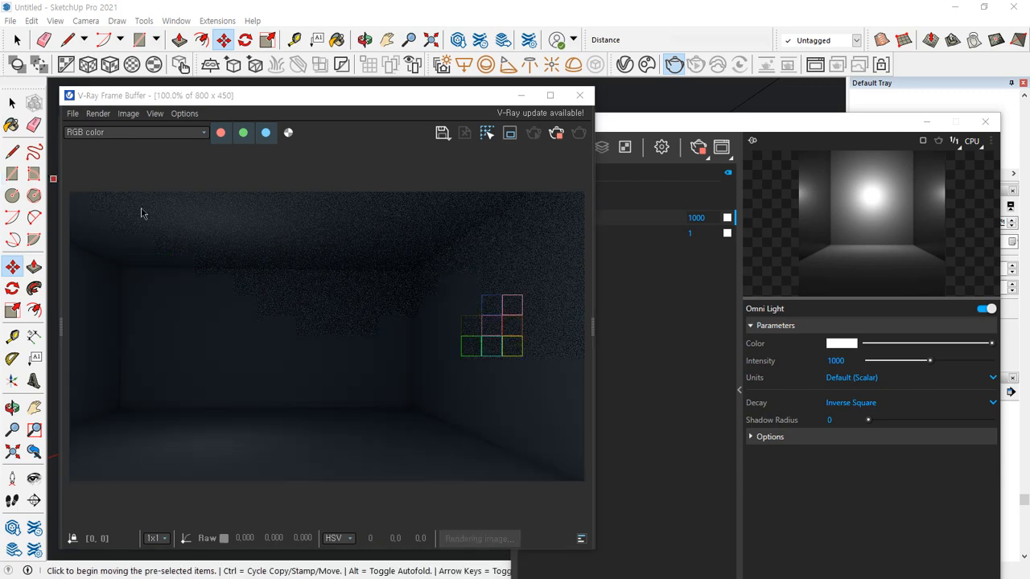
{"action": "left_click", "coordinate": [873, 465]}
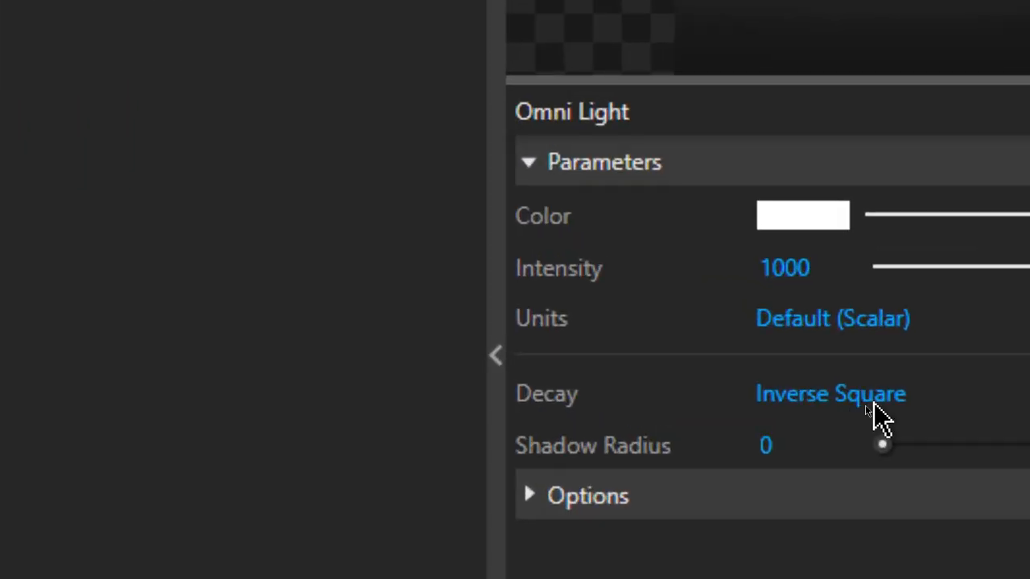
Set the omni light's decay to Inverse and render the room again
{"action": "left_click", "coordinate": [867, 403]}
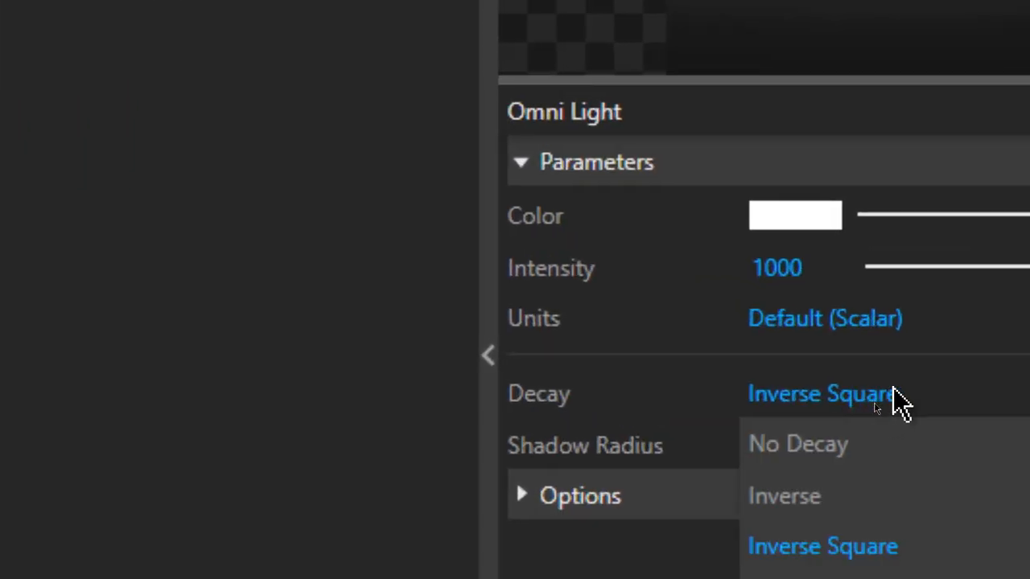
{"action": "left_click", "coordinate": [856, 492]}
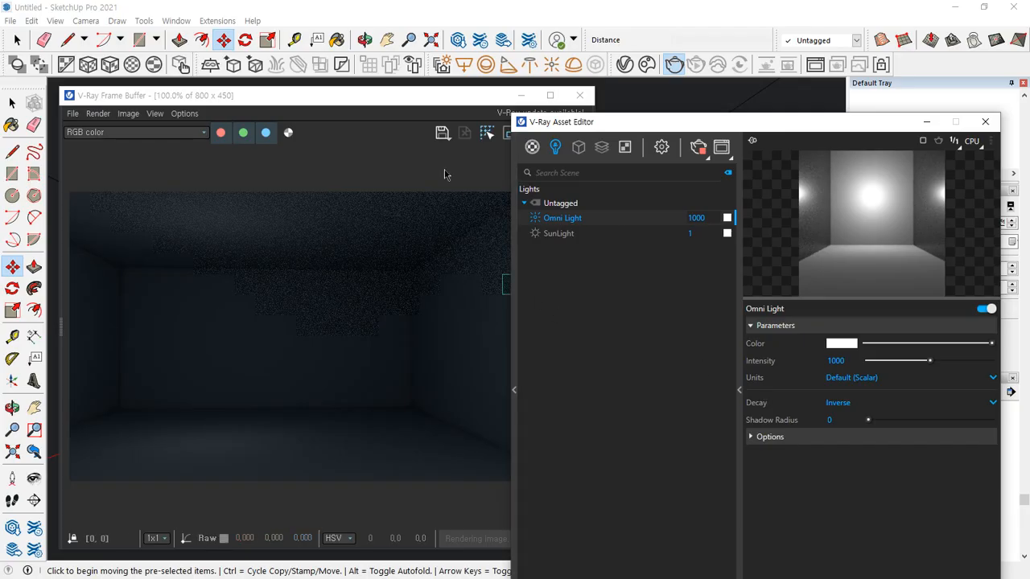
{"action": "left_click", "coordinate": [446, 172]}
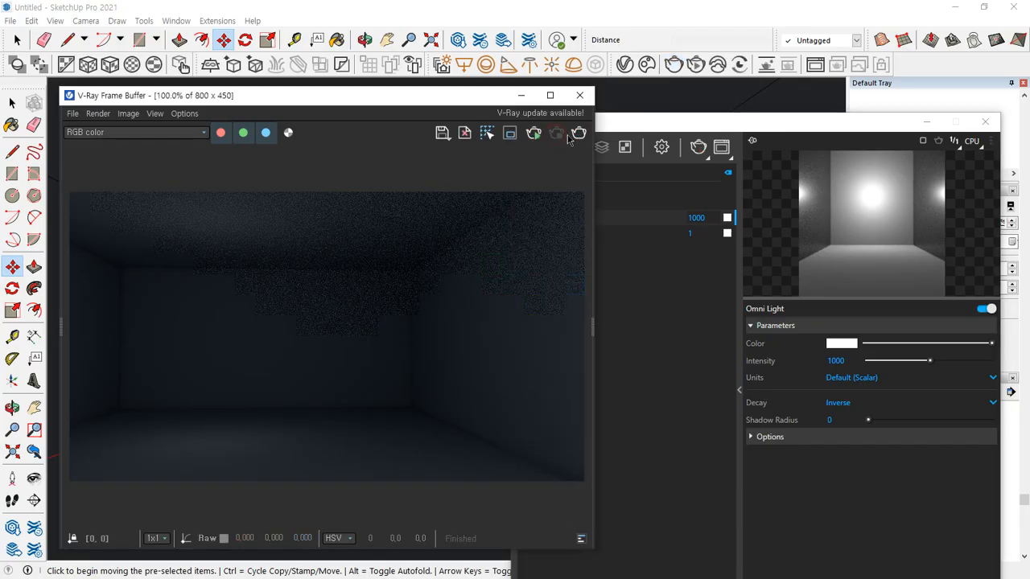
{"action": "left_click", "coordinate": [576, 134]}
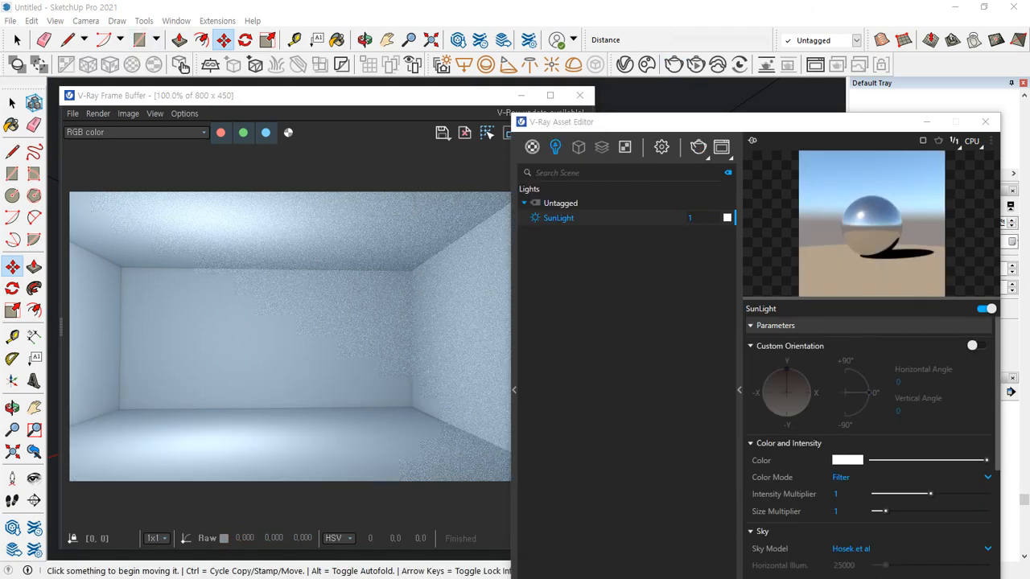
Close the frame buffer and place a dome light on top of the box, viewed from outside
{"action": "left_click", "coordinate": [580, 95]}
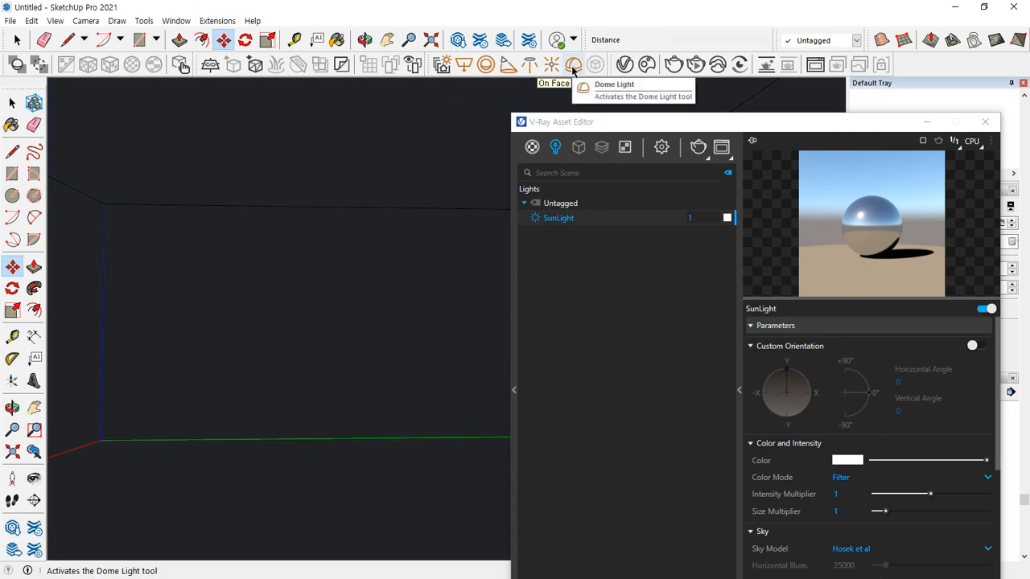
{"action": "left_click", "coordinate": [573, 70]}
{"action": "scroll", "coordinate": [279, 214], "scroll_direction": "down", "scroll_amount": 6}
{"action": "middle_click_drag", "start_coordinate": [280, 214], "coordinate": [201, 422]}
{"action": "scroll", "coordinate": [301, 200], "scroll_direction": "up", "scroll_amount": 5}
{"action": "left_click", "coordinate": [287, 213]}
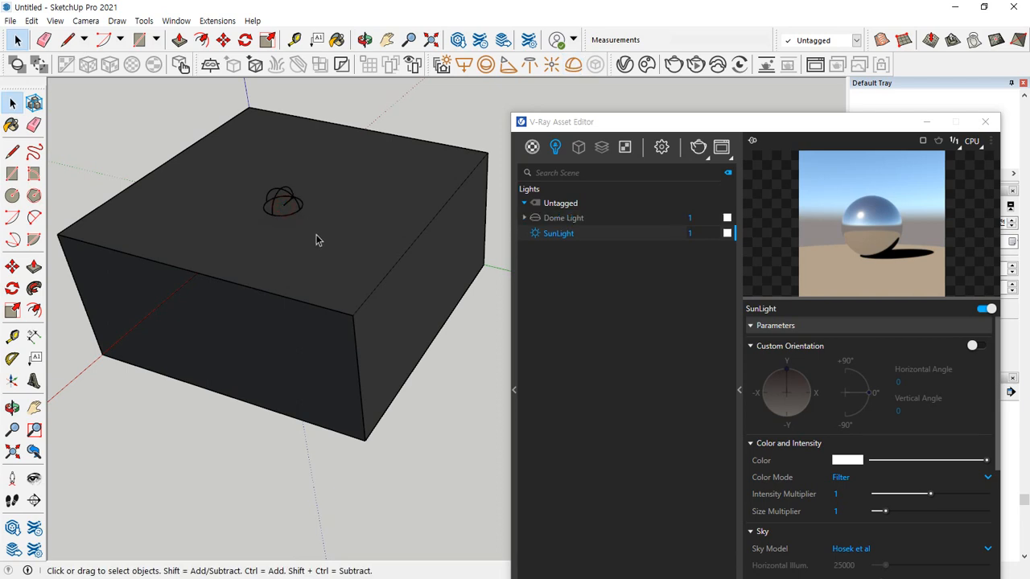
Look closely at the dome light's shape, show its parameters and expand its texture entry in the light list
{"action": "scroll", "coordinate": [279, 214], "scroll_direction": "up", "scroll_amount": 3}
{"action": "scroll", "coordinate": [279, 214], "scroll_direction": "up", "scroll_amount": 4}
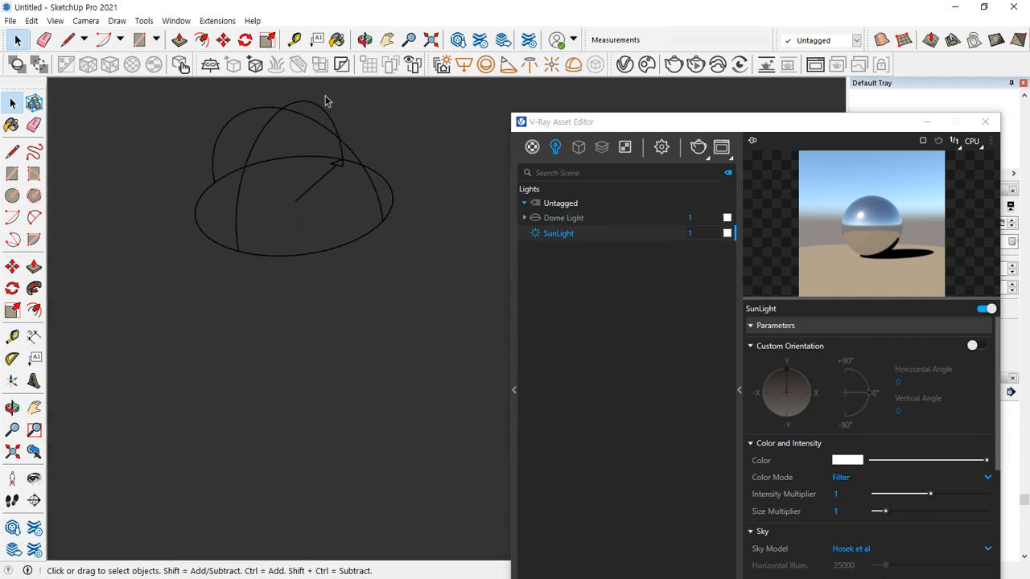
{"action": "left_click", "coordinate": [553, 217]}
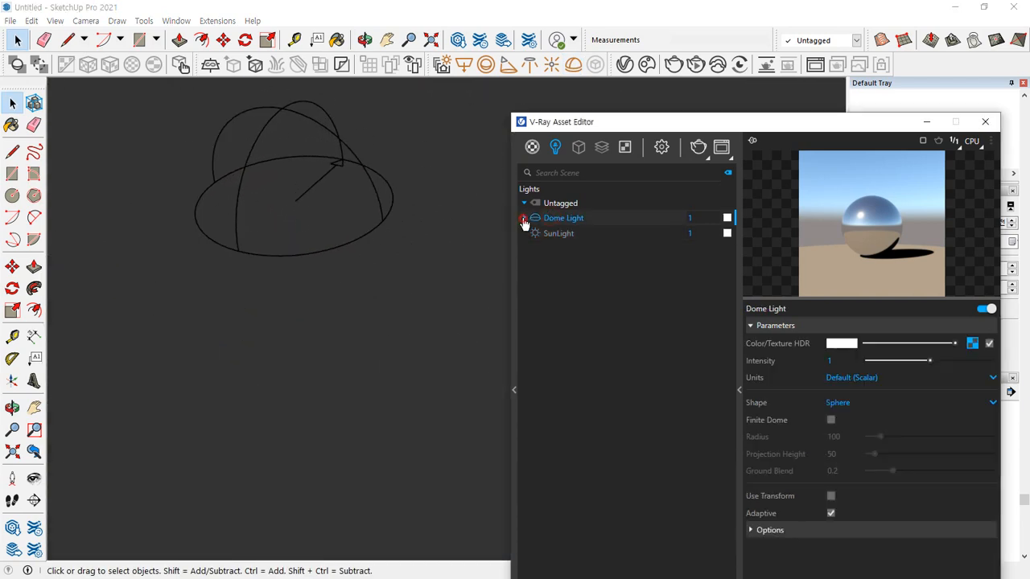
{"action": "left_click", "coordinate": [523, 218]}
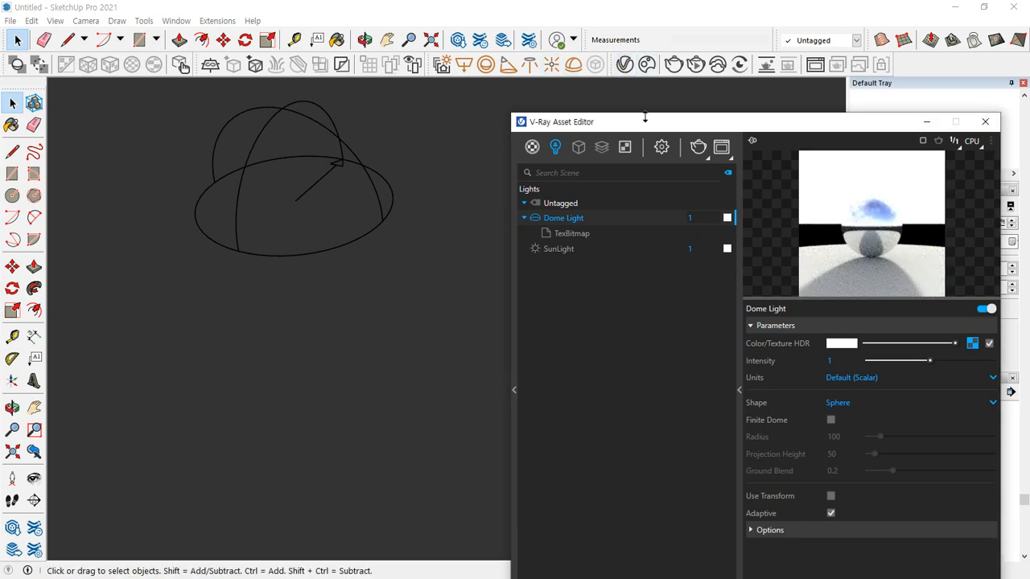
Render with the dome light, restarting the render from a farther exterior view of the box
{"action": "left_click", "coordinate": [707, 156]}
{"action": "left_click", "coordinate": [698, 177]}
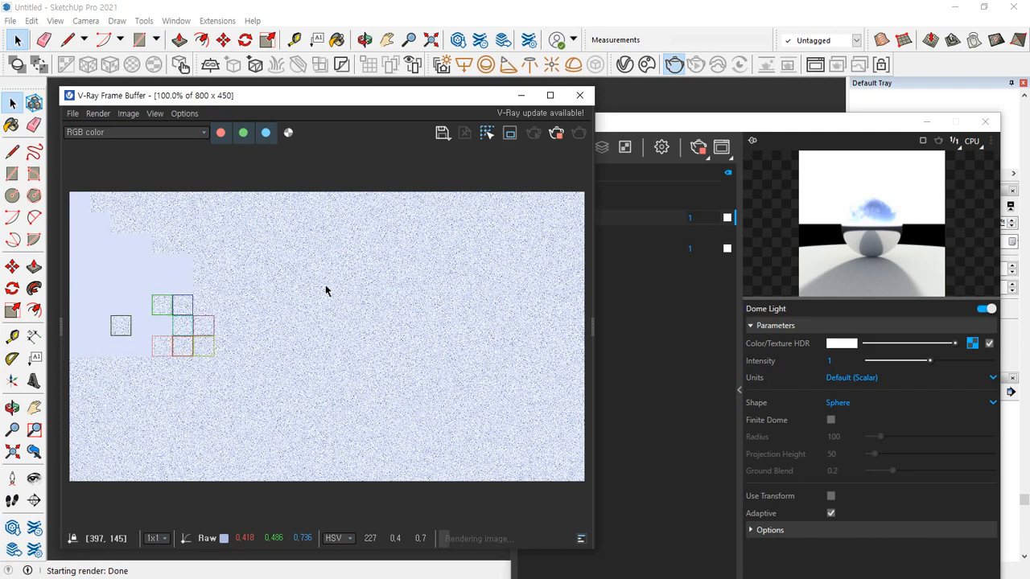
{"action": "mouse_move", "coordinate": [359, 98]}
{"action": "left_mouse_down"}
{"action": "mouse_move", "coordinate": [593, 327]}
{"action": "mouse_move", "coordinate": [433, 175]}
{"action": "left_mouse_up"}
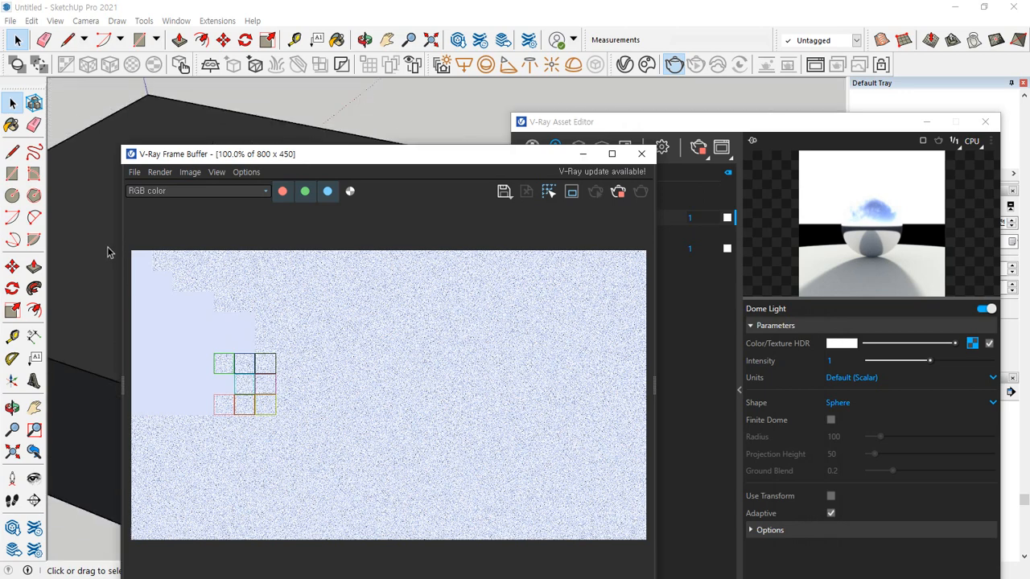
{"action": "left_click", "coordinate": [618, 191]}
{"action": "left_click", "coordinate": [646, 198]}
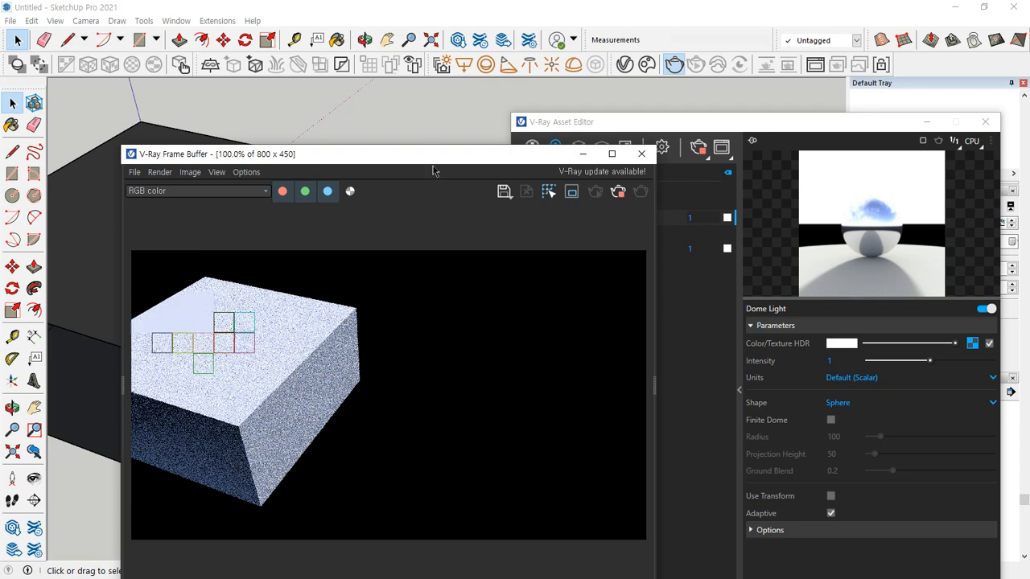
{"action": "left_click_drag", "start_coordinate": [409, 153], "coordinate": [362, 124]}
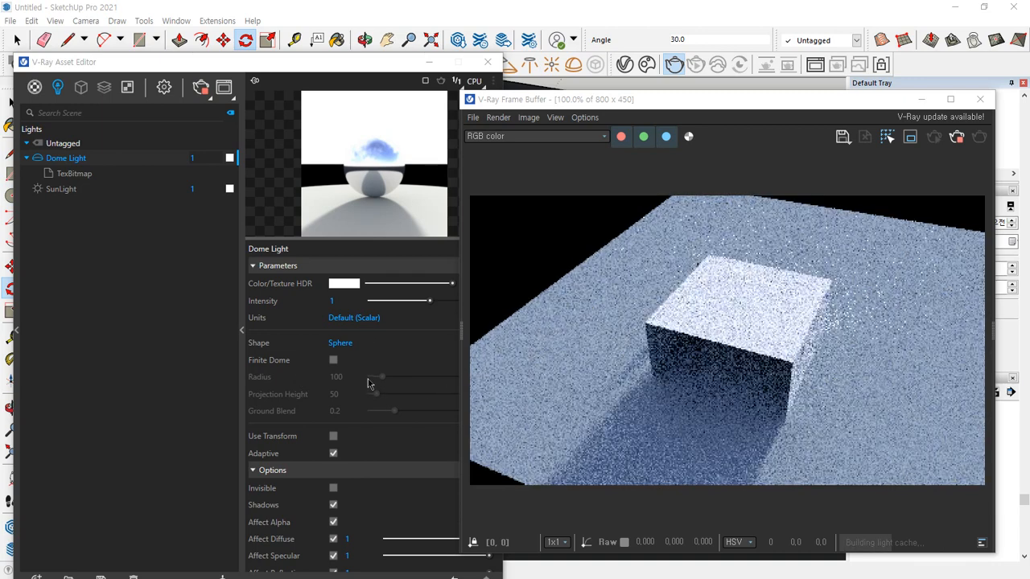
Arrange the Asset Editor and frame buffer on either side of the dome light in the model
{"action": "scroll", "coordinate": [369, 385], "scroll_direction": "down", "scroll_amount": 3}
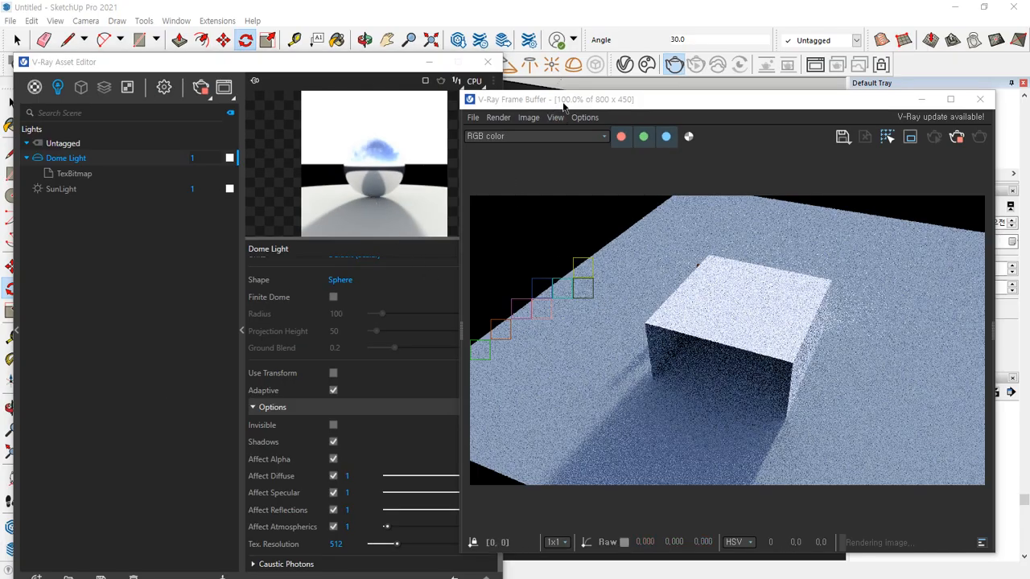
{"action": "left_click_drag", "start_coordinate": [805, 4], "coordinate": [963, 3]}
{"action": "left_click_drag", "start_coordinate": [678, 98], "coordinate": [732, 90]}
{"action": "left_click_drag", "start_coordinate": [379, 62], "coordinate": [203, 62]}
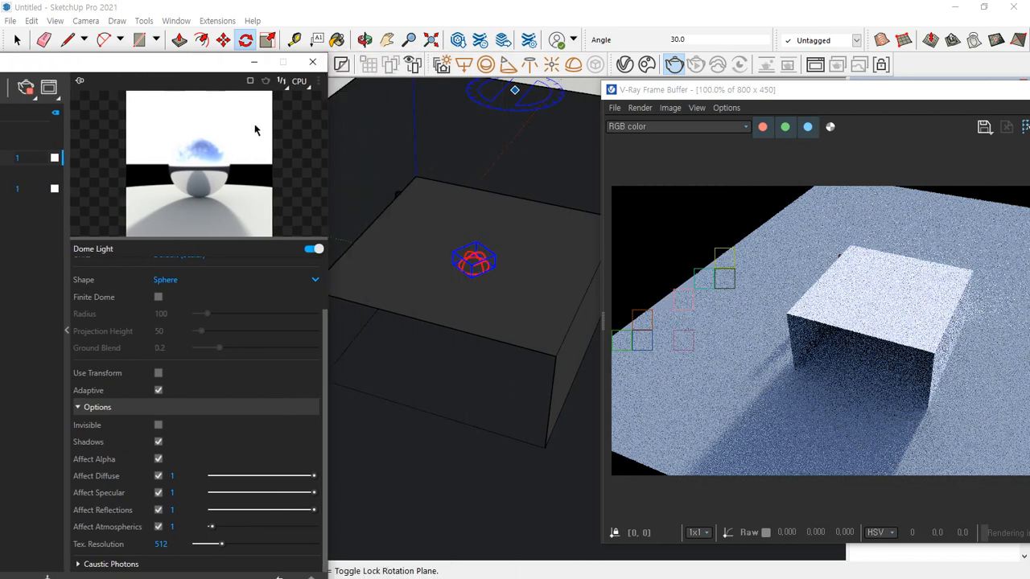
Compare the direction of the dome light's arrow with the shadow direction in the render
{"action": "scroll", "coordinate": [465, 268], "scroll_direction": "up", "scroll_amount": 6}
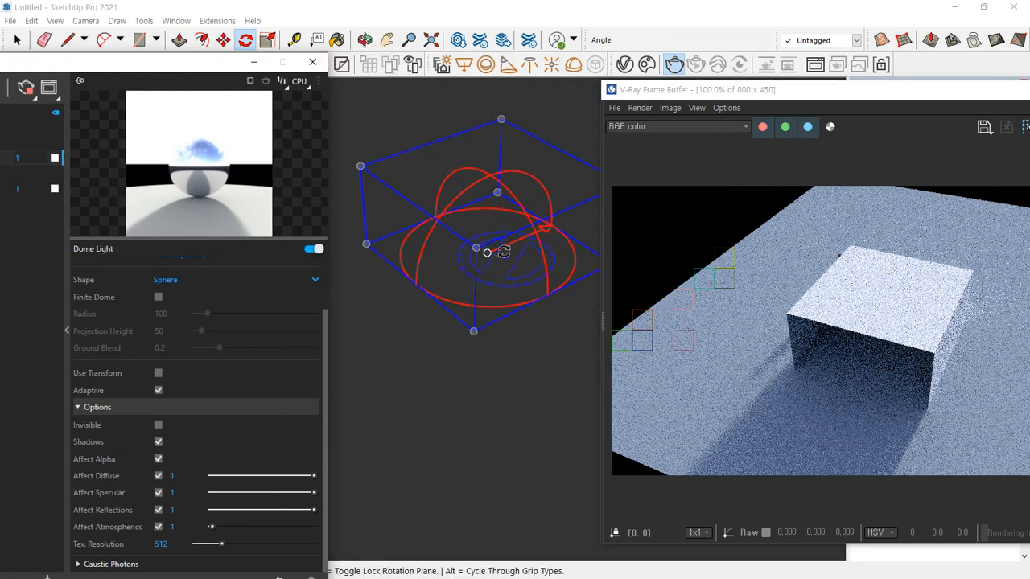
{"action": "mouse_move", "coordinate": [453, 264]}
{"action": "left_mouse_down"}
{"action": "mouse_move", "coordinate": [571, 210]}
{"action": "mouse_move", "coordinate": [573, 231]}
{"action": "left_mouse_up"}
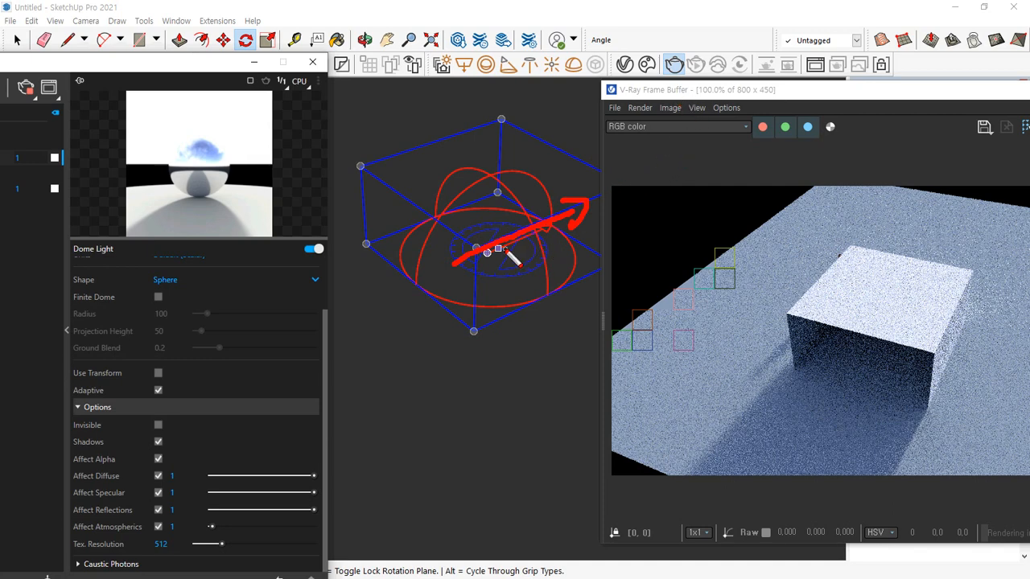
{"action": "mouse_move", "coordinate": [509, 249]}
{"action": "left_mouse_down"}
{"action": "mouse_move", "coordinate": [574, 211]}
{"action": "mouse_move", "coordinate": [581, 229]}
{"action": "left_mouse_up"}
{"action": "key", "text": "e"}
{"action": "mouse_move", "coordinate": [670, 66]}
{"action": "left_mouse_down"}
{"action": "mouse_move", "coordinate": [658, 84]}
{"action": "mouse_move", "coordinate": [610, 100]}
{"action": "mouse_move", "coordinate": [455, 211]}
{"action": "left_mouse_up"}
{"action": "left_click_drag", "start_coordinate": [454, 167], "coordinate": [469, 219]}
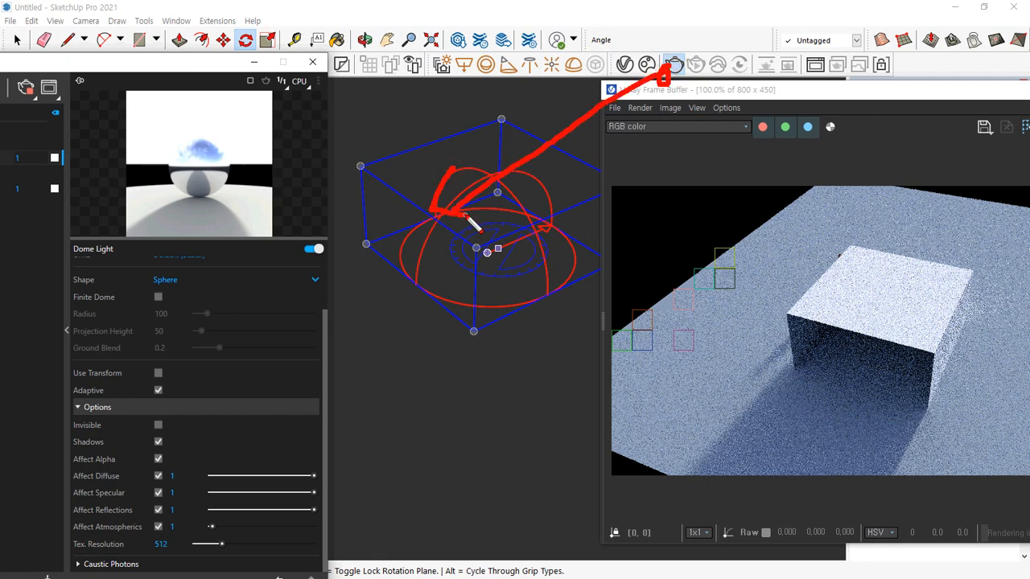
{"action": "key", "text": "Escape"}
{"action": "scroll", "coordinate": [473, 238], "scroll_direction": "down", "scroll_amount": 5}
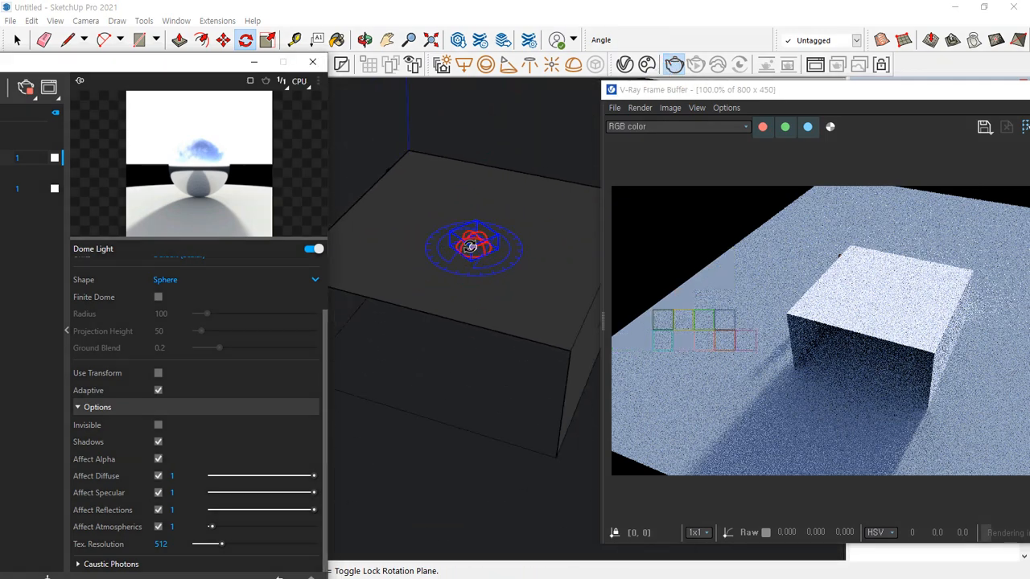
{"action": "mouse_move", "coordinate": [561, 106]}
{"action": "left_mouse_down"}
{"action": "mouse_move", "coordinate": [540, 165]}
{"action": "mouse_move", "coordinate": [418, 370]}
{"action": "mouse_move", "coordinate": [443, 388]}
{"action": "left_mouse_up"}
{"action": "mouse_move", "coordinate": [931, 201]}
{"action": "left_mouse_down"}
{"action": "mouse_move", "coordinate": [930, 229]}
{"action": "mouse_move", "coordinate": [833, 406]}
{"action": "mouse_move", "coordinate": [855, 419]}
{"action": "left_mouse_up"}
{"action": "key", "text": "Escape"}
Enable Use Transform for the dome light and render again, keeping the parameters visible beside the frame buffer
{"action": "left_click_drag", "start_coordinate": [178, 59], "coordinate": [223, 32]}
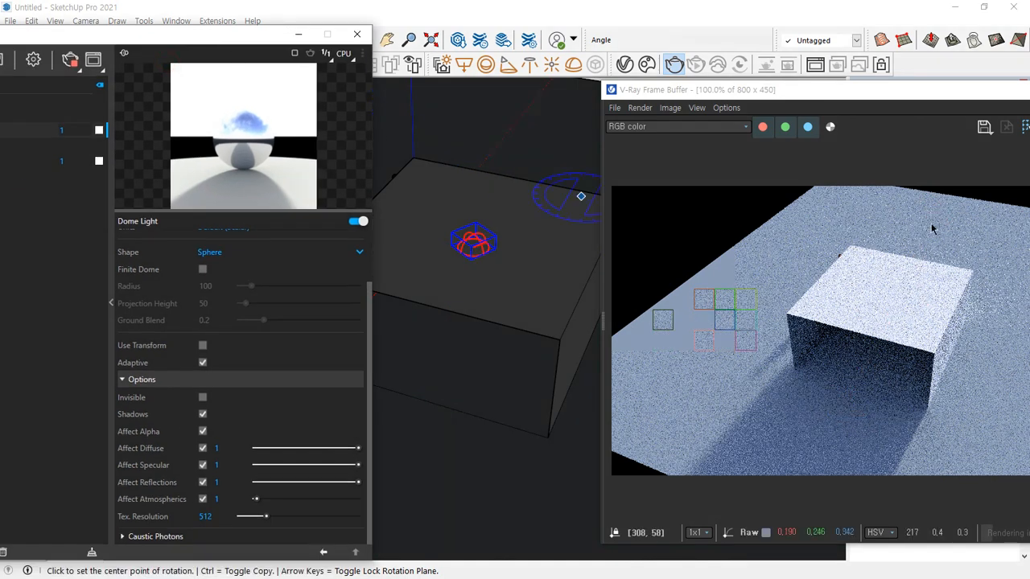
{"action": "left_click_drag", "start_coordinate": [921, 91], "coordinate": [711, 100]}
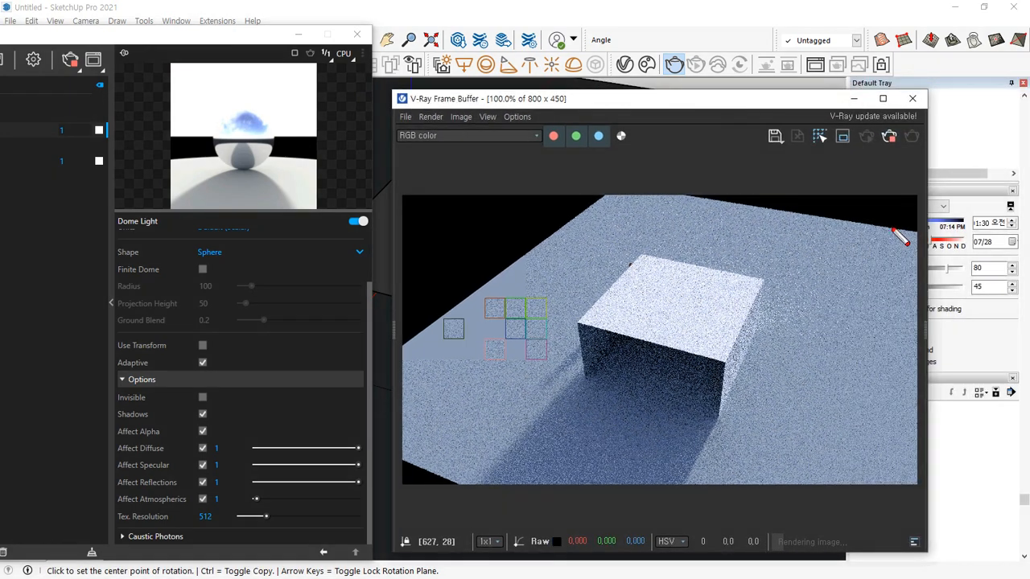
{"action": "mouse_move", "coordinate": [893, 223]}
{"action": "left_mouse_down"}
{"action": "mouse_move", "coordinate": [644, 329]}
{"action": "mouse_move", "coordinate": [664, 378]}
{"action": "left_mouse_up"}
{"action": "key", "text": "Escape"}
{"action": "left_click", "coordinate": [202, 346]}
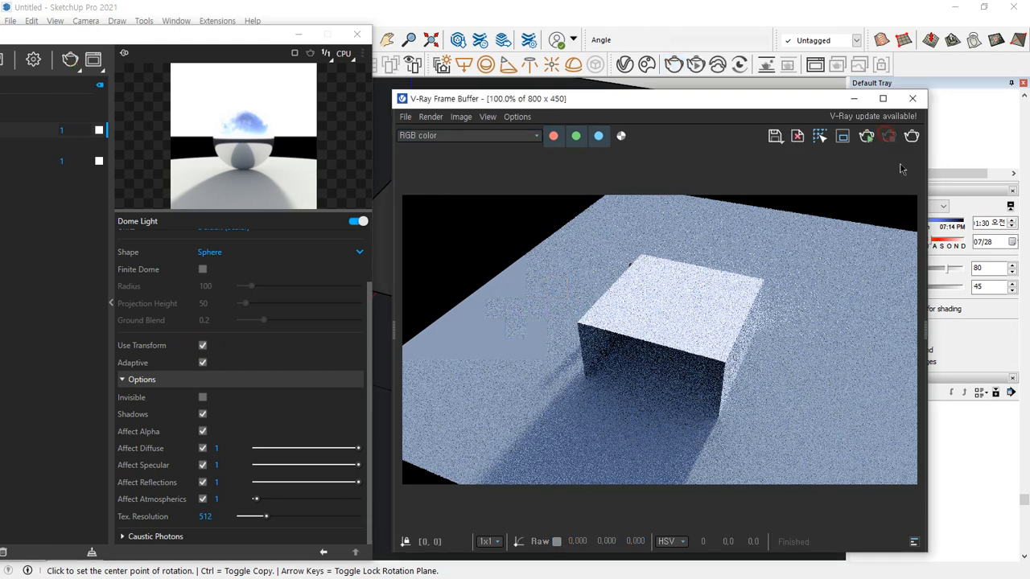
{"action": "left_click", "coordinate": [912, 137]}
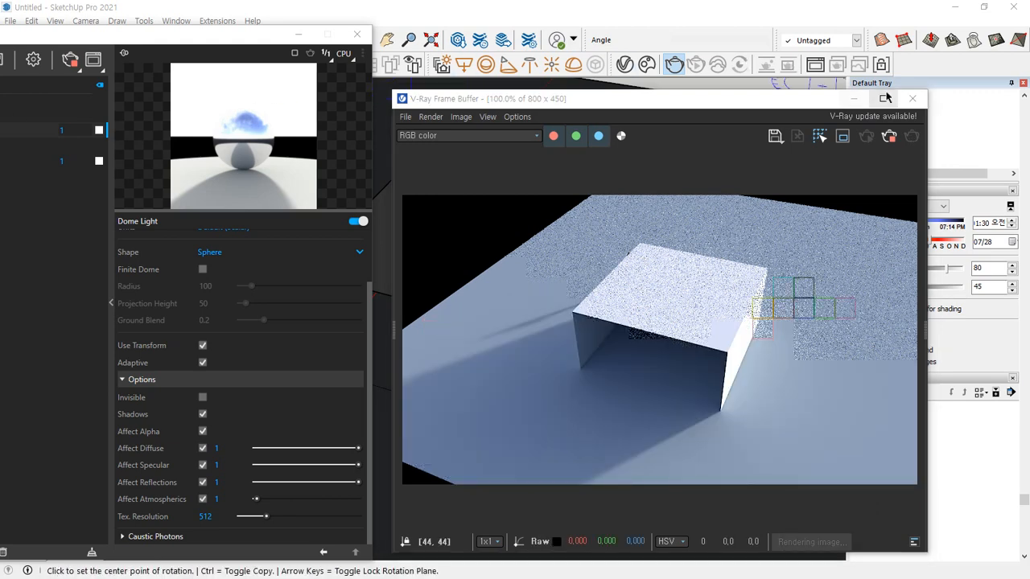
Close the frame buffer and Asset Editor and delete the dome light from the top of the box
{"action": "left_click", "coordinate": [912, 99]}
{"action": "left_click", "coordinate": [356, 33]}
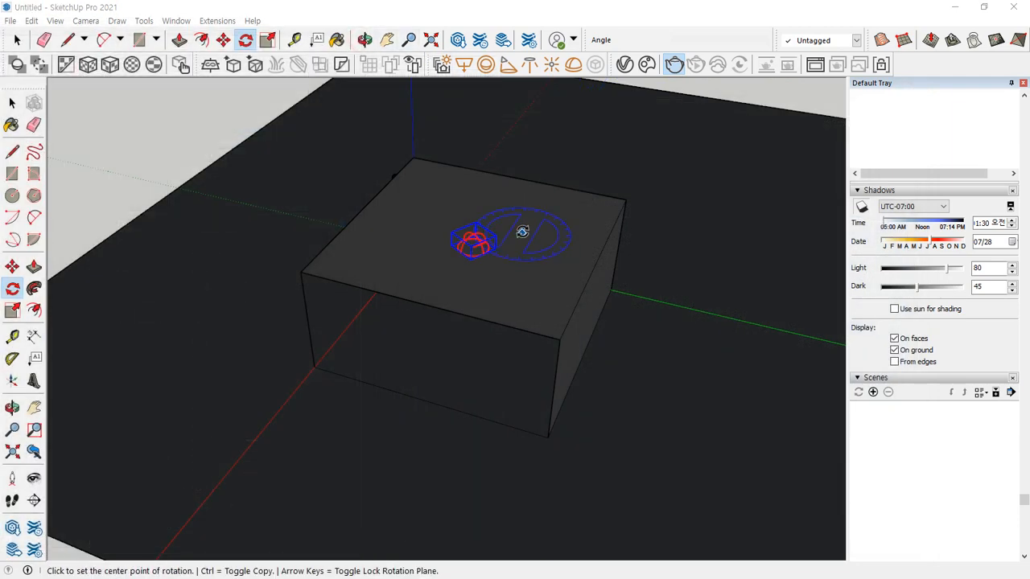
{"action": "left_click", "coordinate": [12, 103]}
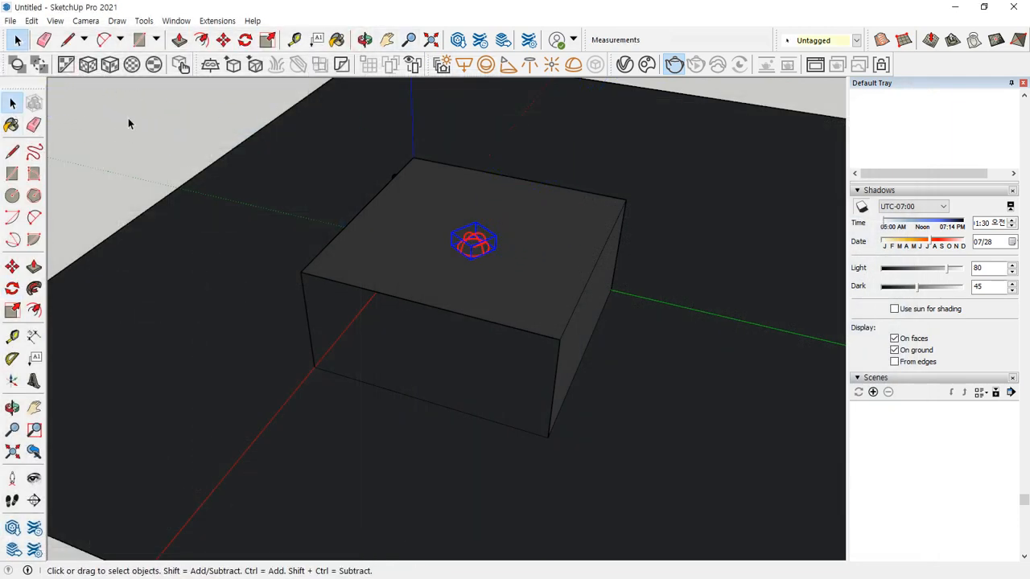
{"action": "left_click", "coordinate": [483, 247]}
{"action": "key", "text": "Delete"}
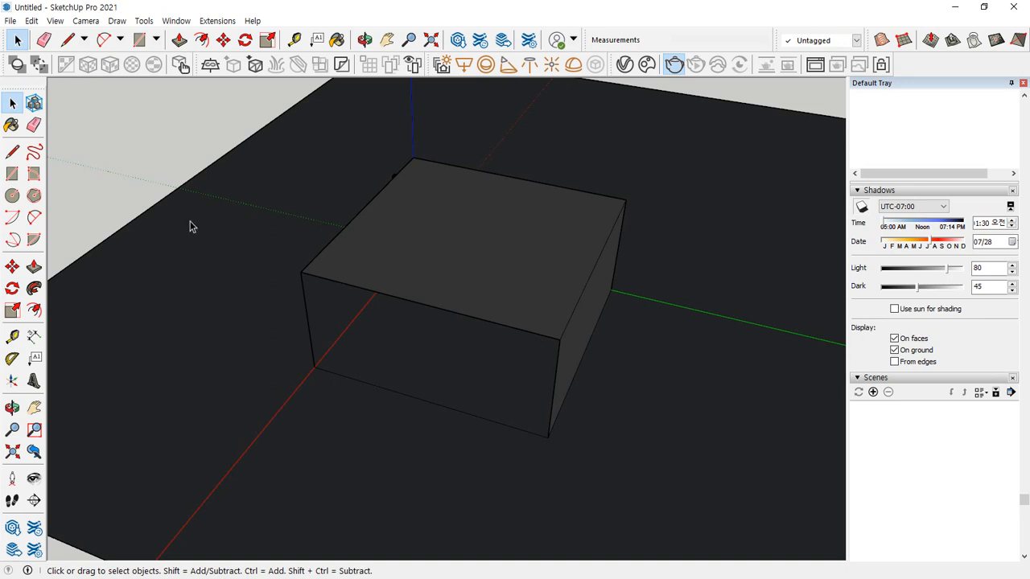
Draw a circle of about 420 mm radius on top of the box and pull it up into a cylinder
{"action": "left_click", "coordinate": [12, 196]}
{"action": "left_click", "coordinate": [466, 244]}
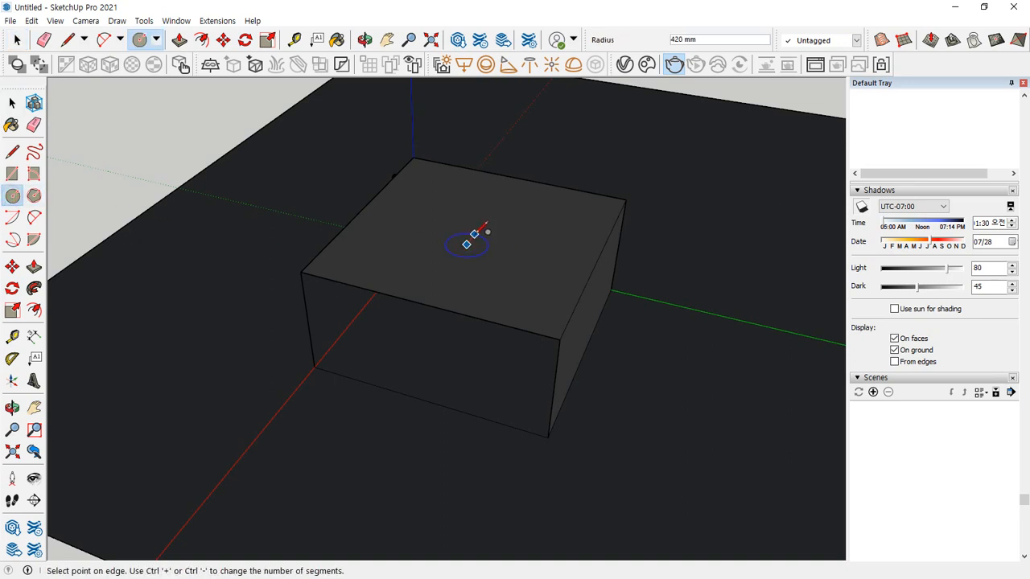
{"action": "left_click", "coordinate": [483, 230]}
{"action": "scroll", "coordinate": [473, 248], "scroll_direction": "up", "scroll_amount": 2}
{"action": "key", "text": "p"}
{"action": "left_click", "coordinate": [475, 254]}
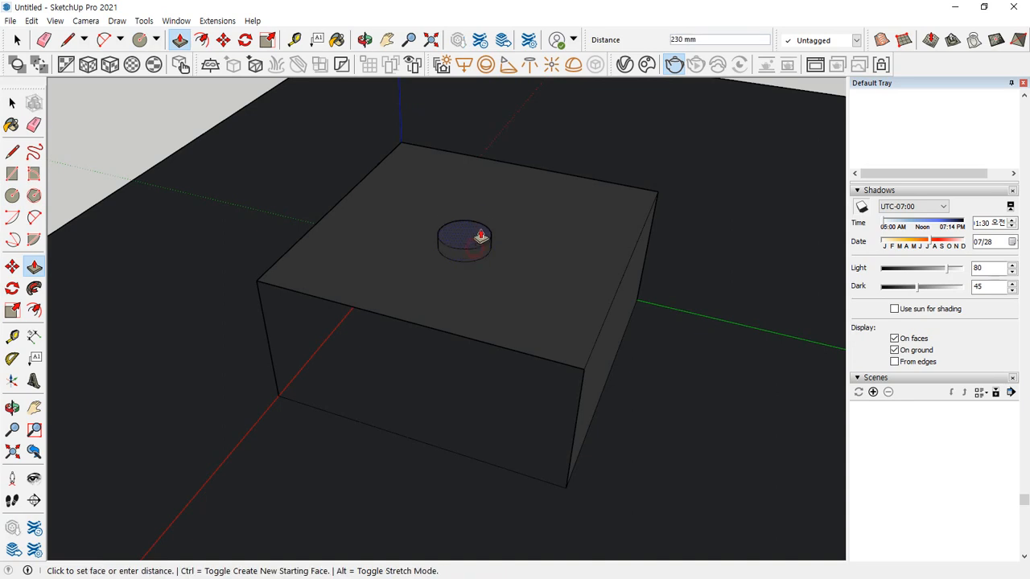
{"action": "left_click", "coordinate": [473, 184]}
Select the cylinder's side face with its edges and make them a group
{"action": "key", "text": "space"}
{"action": "left_click", "coordinate": [483, 229]}
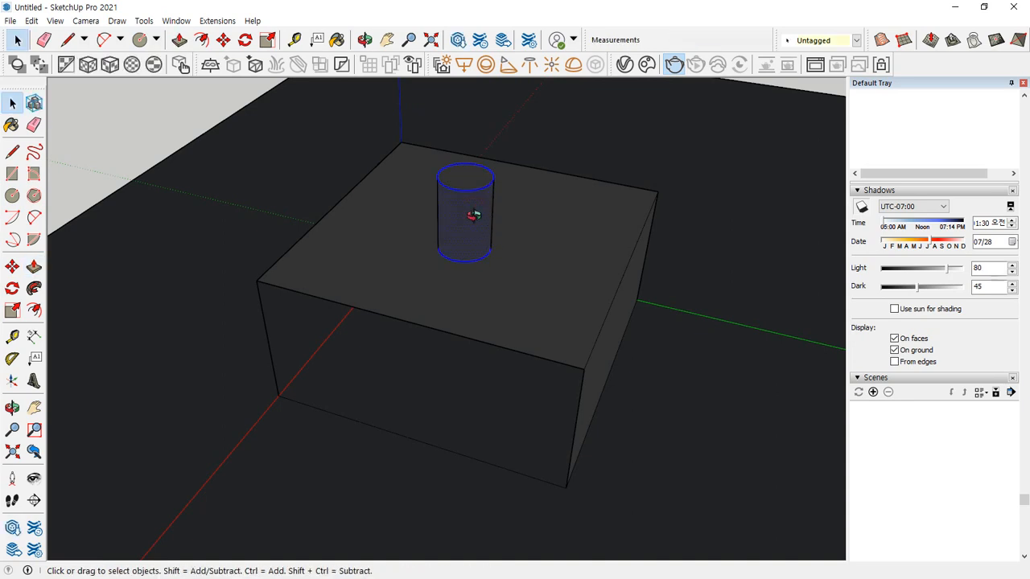
{"action": "middle_click_drag", "start_coordinate": [473, 216], "coordinate": [435, 252]}
{"action": "middle_click_drag", "start_coordinate": [472, 202], "coordinate": [452, 235]}
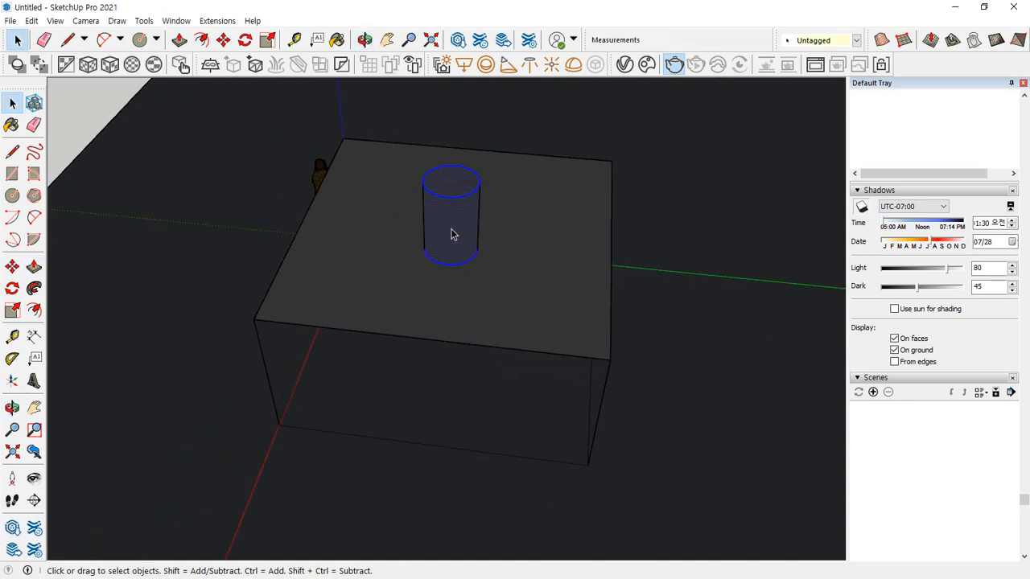
{"action": "right_click", "coordinate": [442, 230]}
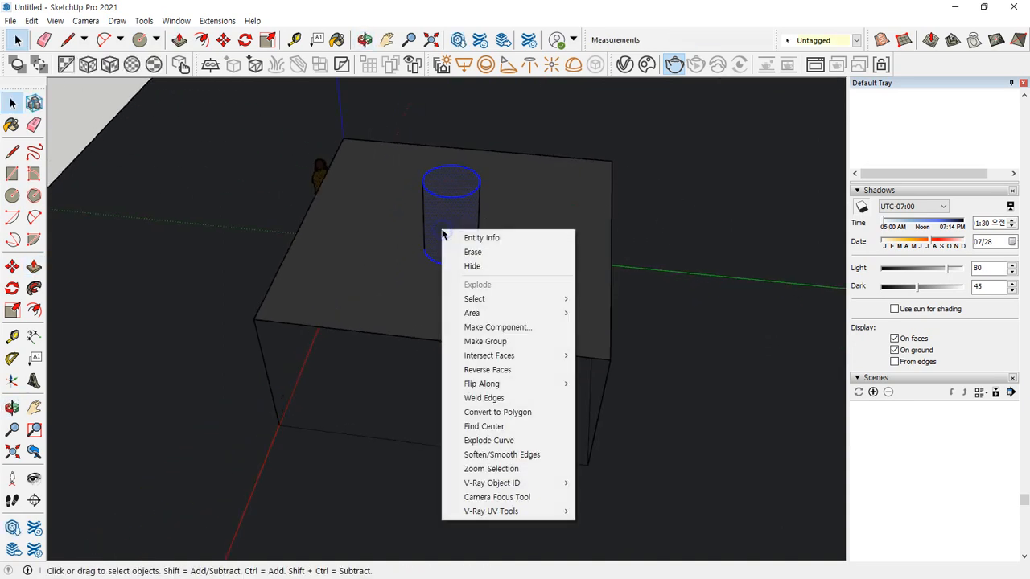
{"action": "left_click", "coordinate": [483, 343]}
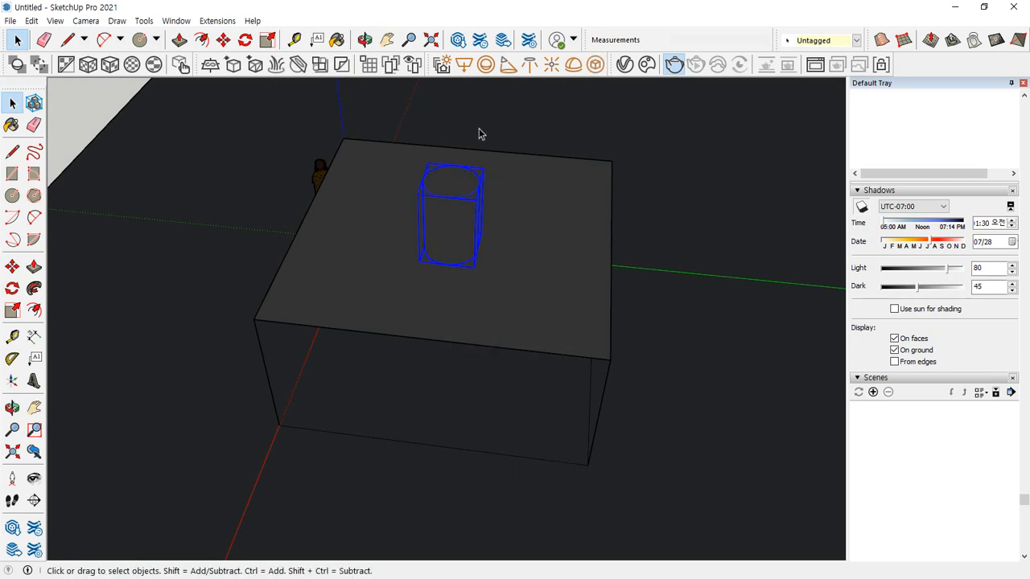
Convert the cylinder group into a V-Ray mesh light and render it from a closer view above the box
{"action": "left_click", "coordinate": [595, 66]}
{"action": "scroll", "coordinate": [451, 272], "scroll_direction": "up", "scroll_amount": 3}
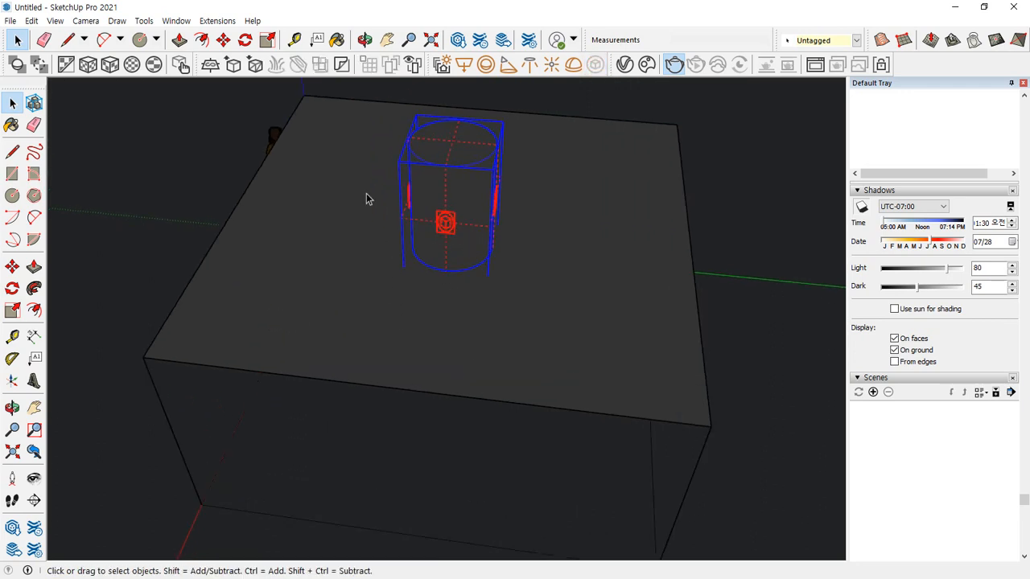
{"action": "middle_click_drag", "start_coordinate": [519, 207], "coordinate": [523, 258]}
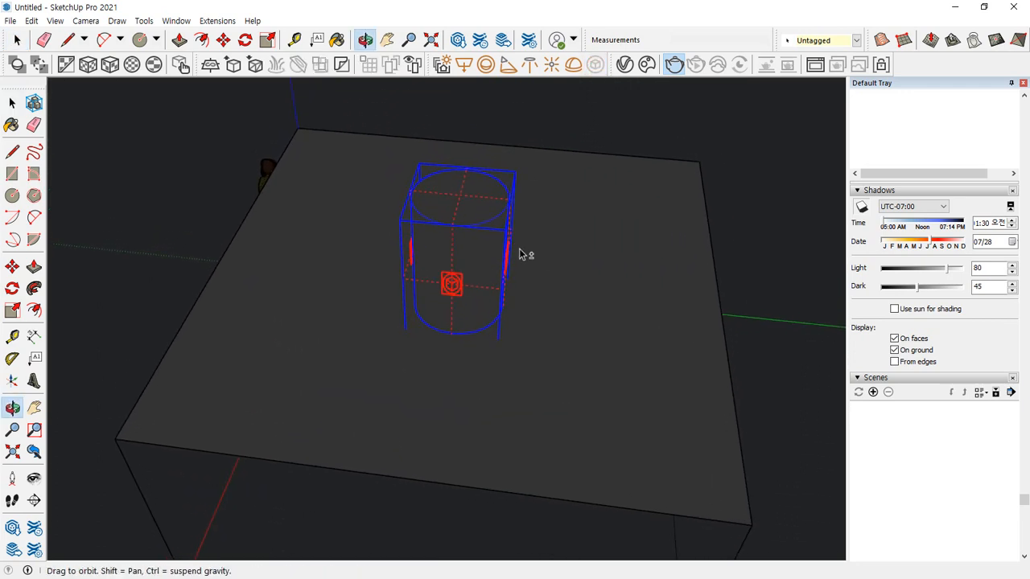
{"action": "left_click", "coordinate": [676, 66]}
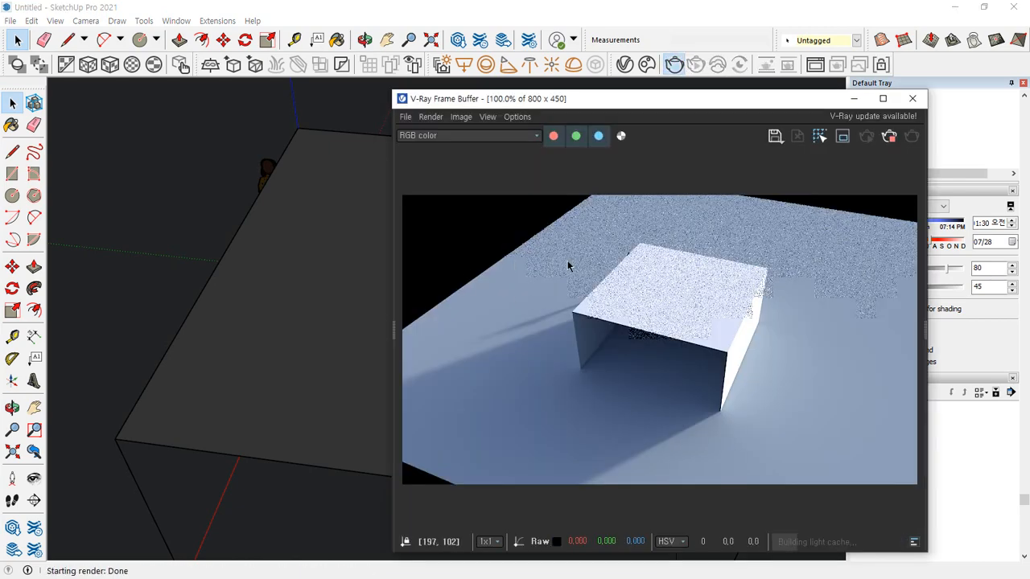